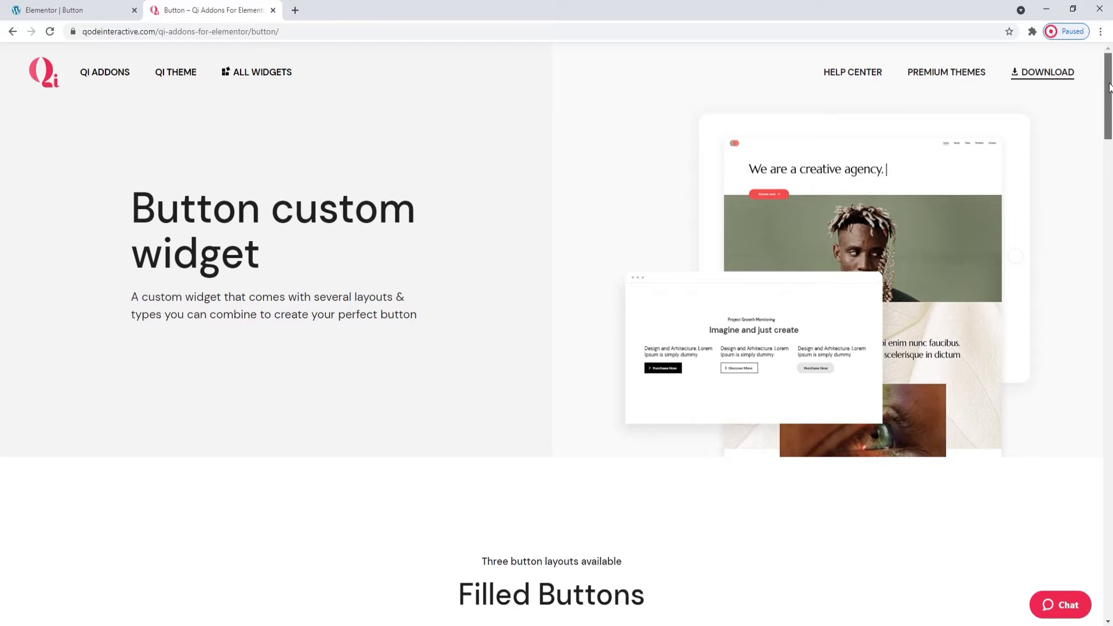
Scroll the Qi Addons button demo down to the View More examples, then return to the editor tab.
drag(1109, 87, 1110, 493)
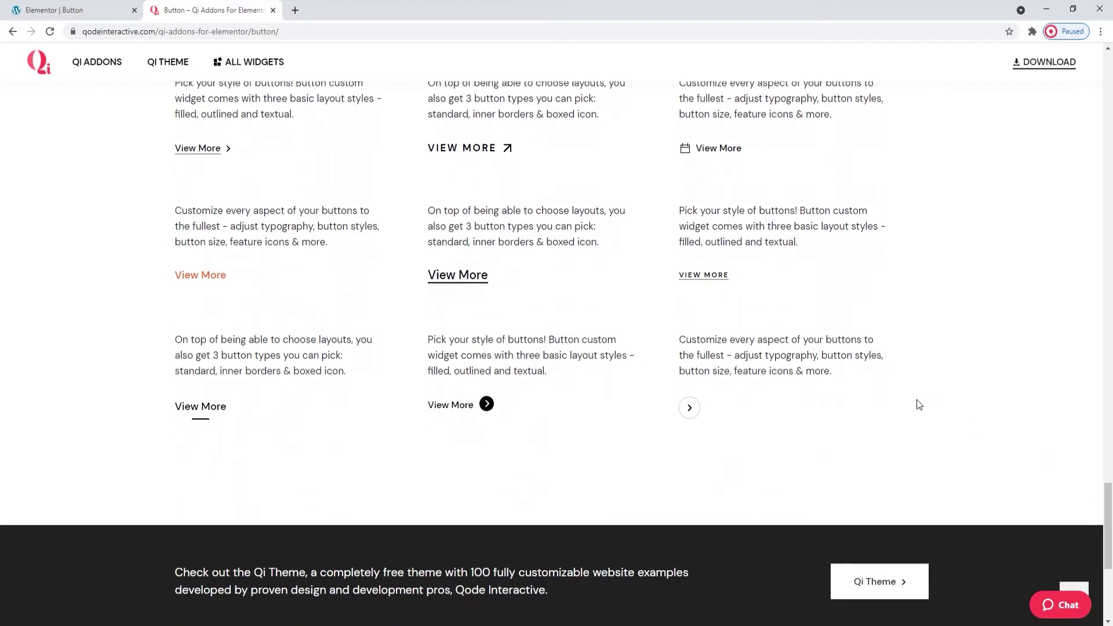
click(58, 10)
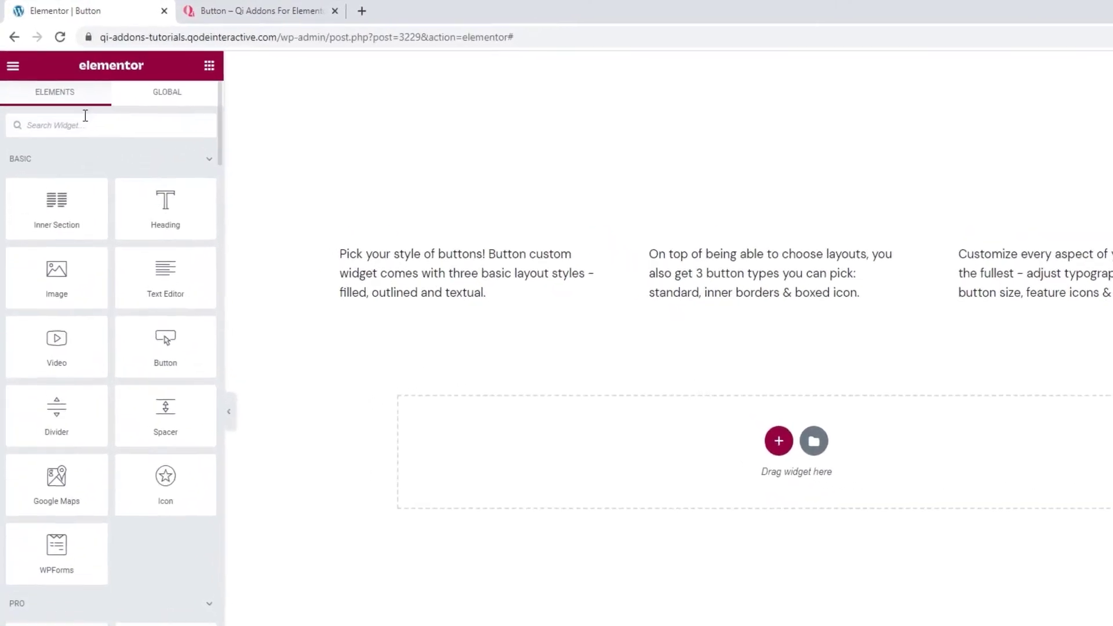
Search widgets for 'button' and drop the Qi Button widget below the three text columns.
click(69, 101)
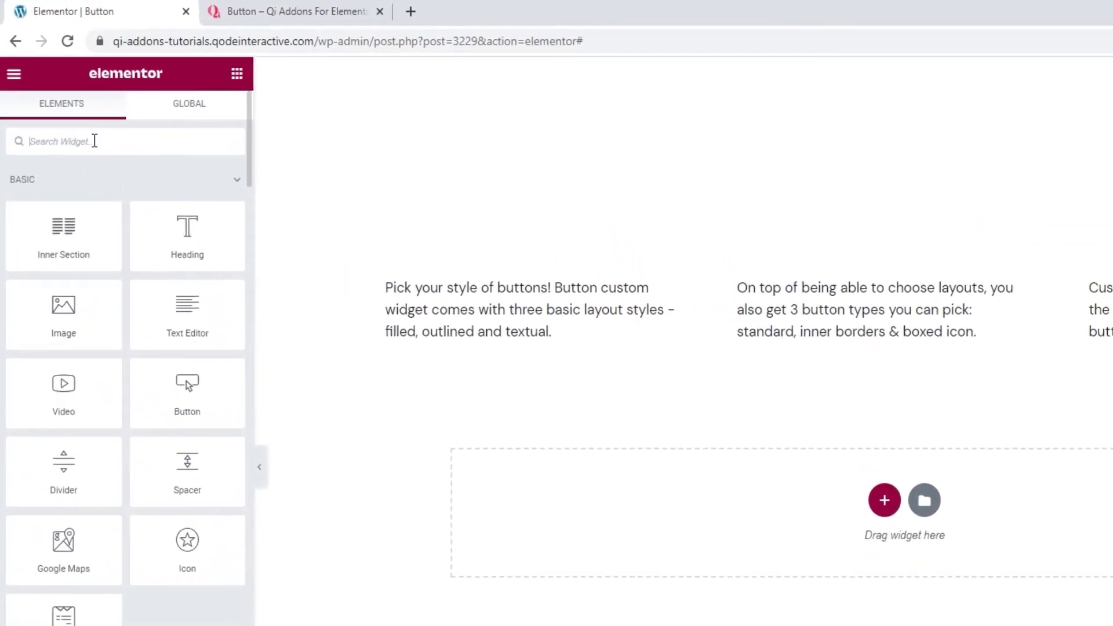
text(button)
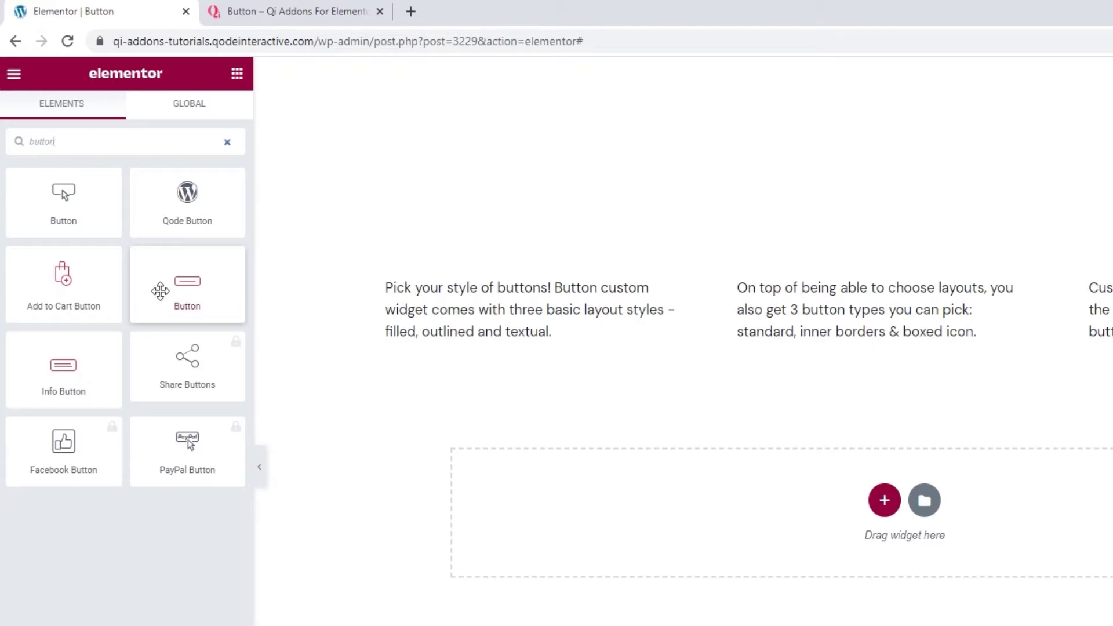
drag(160, 291, 463, 359)
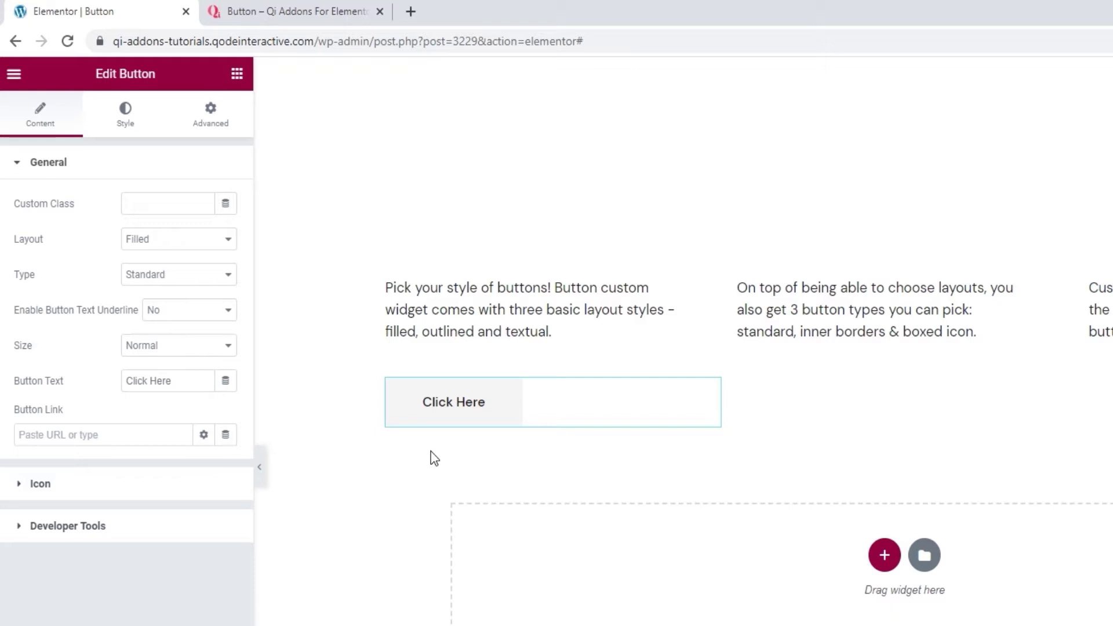
Keep the Filled layout and set the button type to Icon Boxed after trying With Inner Border.
click(212, 244)
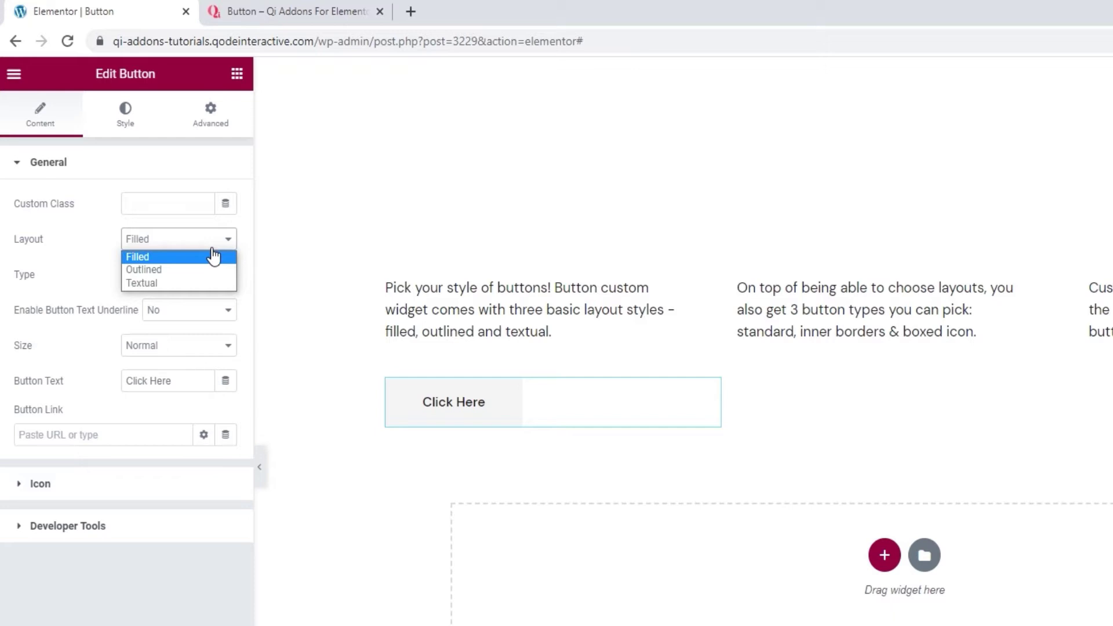
click(214, 255)
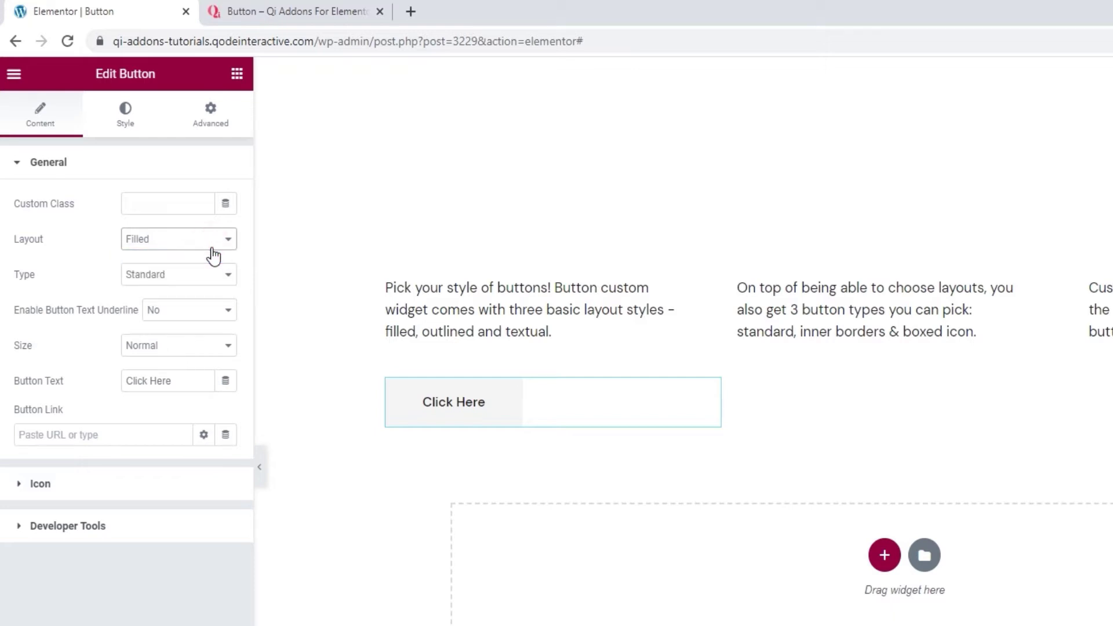
click(212, 277)
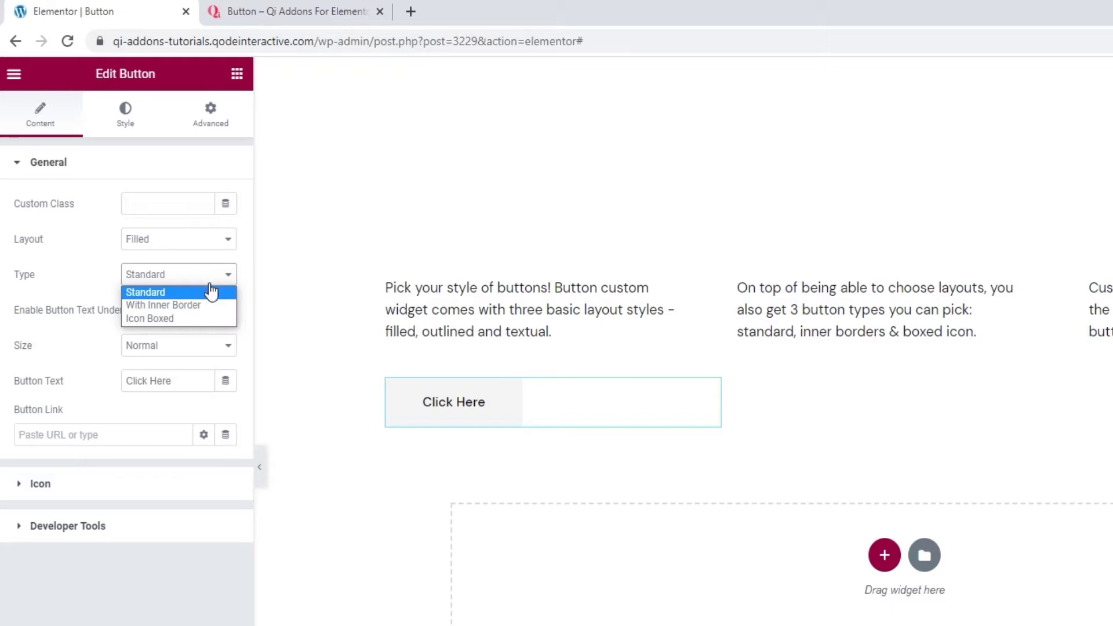
click(218, 305)
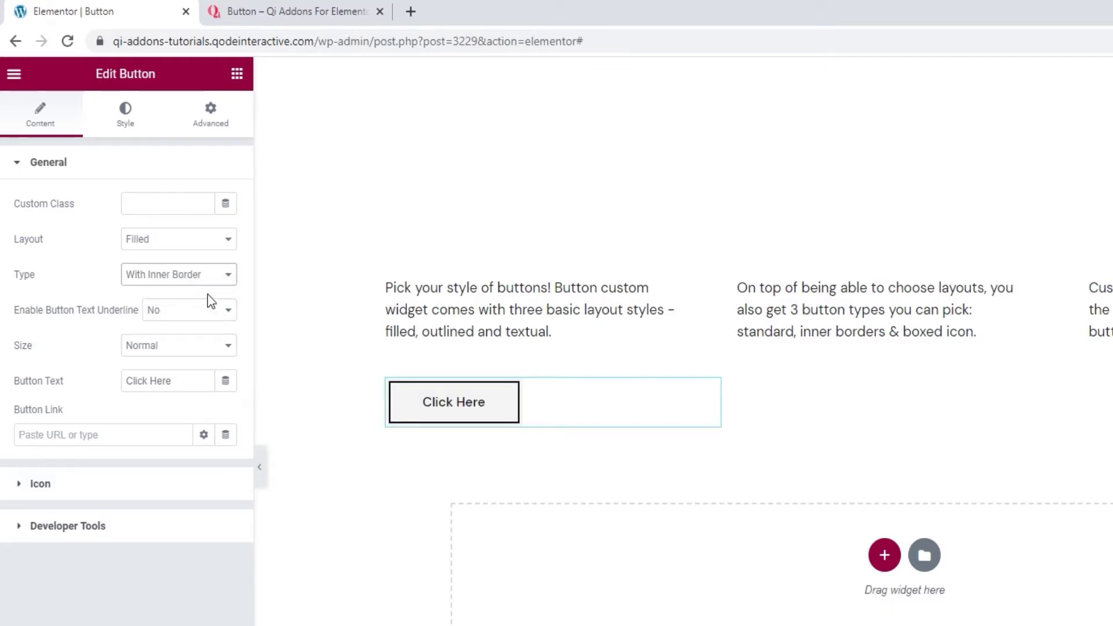
click(200, 277)
click(204, 317)
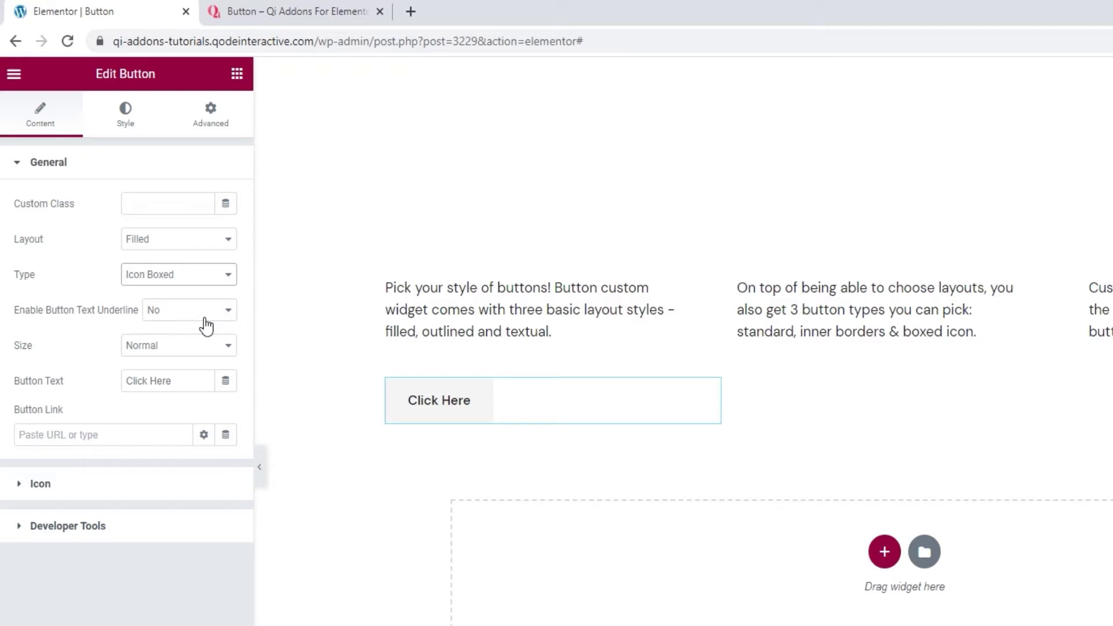
Leave the button text without an underline after briefly trying the underlined option.
click(204, 319)
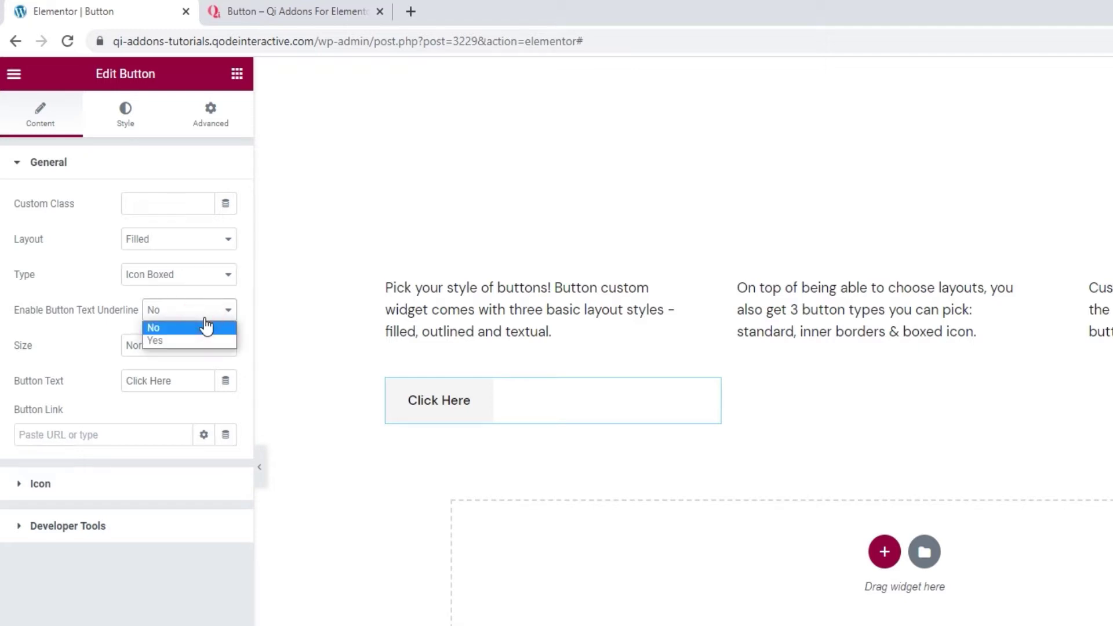
click(206, 340)
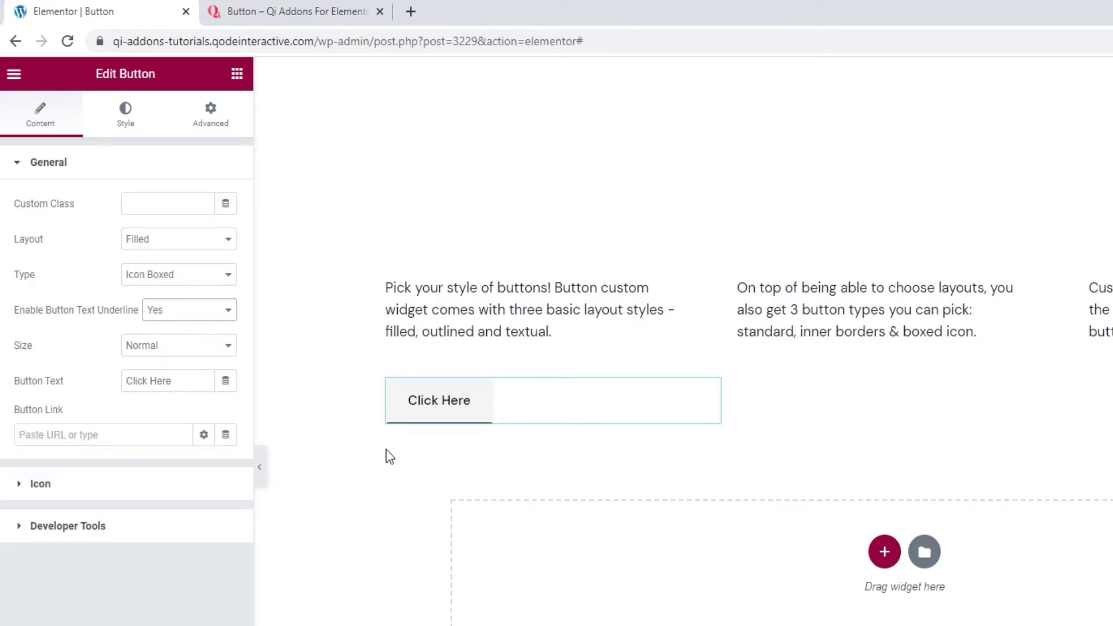
click(208, 319)
click(208, 326)
Set the button size to Normal after trying Small, Large and Normal Full Width.
click(209, 353)
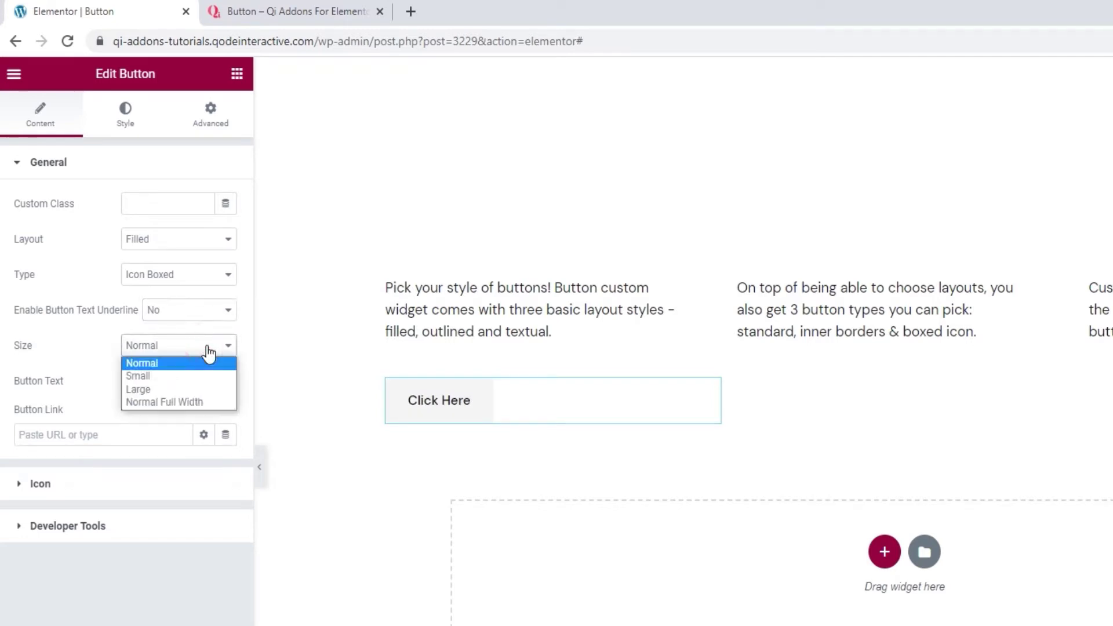
click(200, 375)
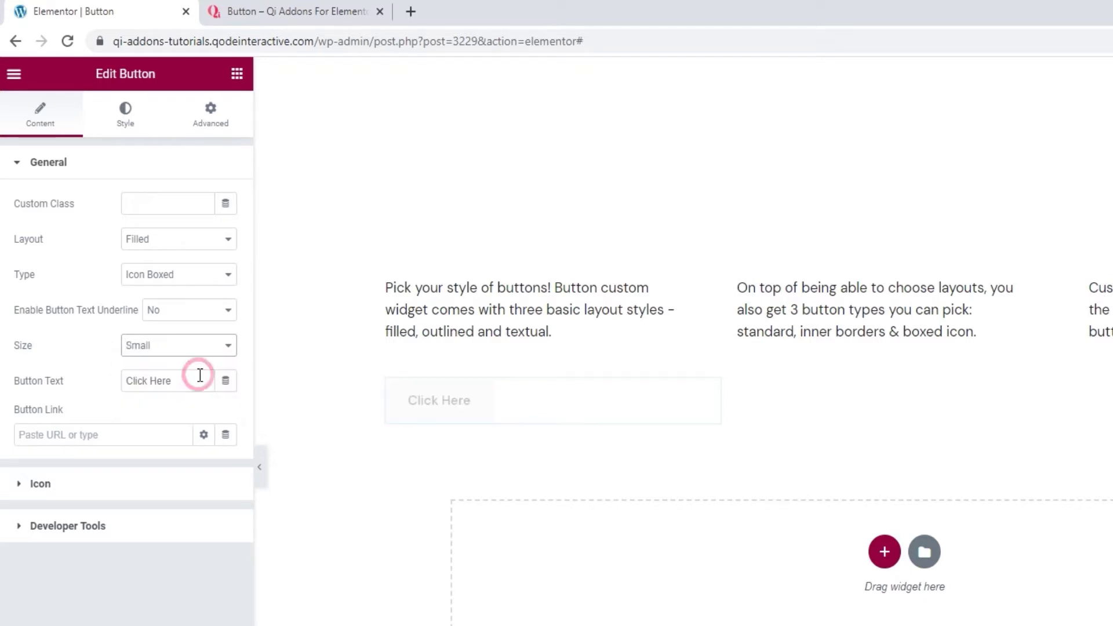
click(195, 351)
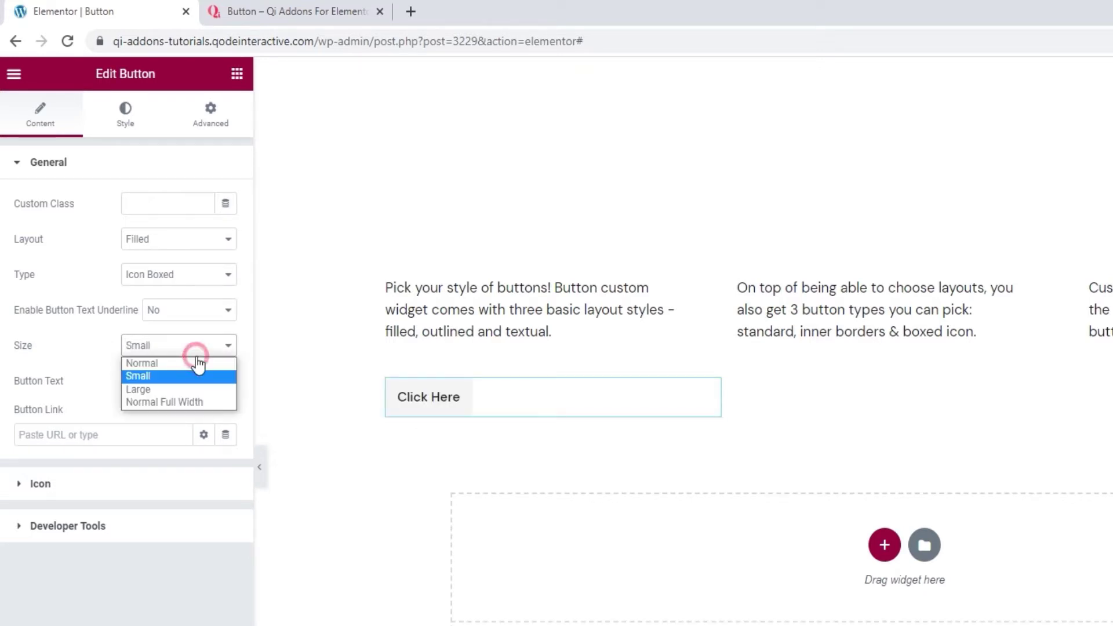
click(198, 394)
click(193, 355)
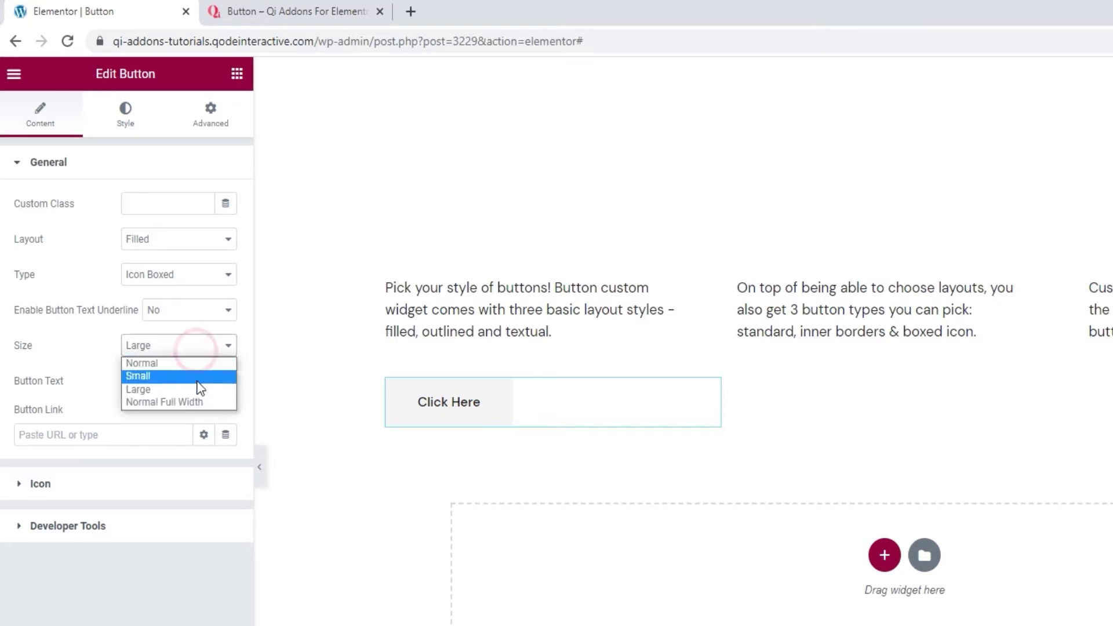
click(202, 406)
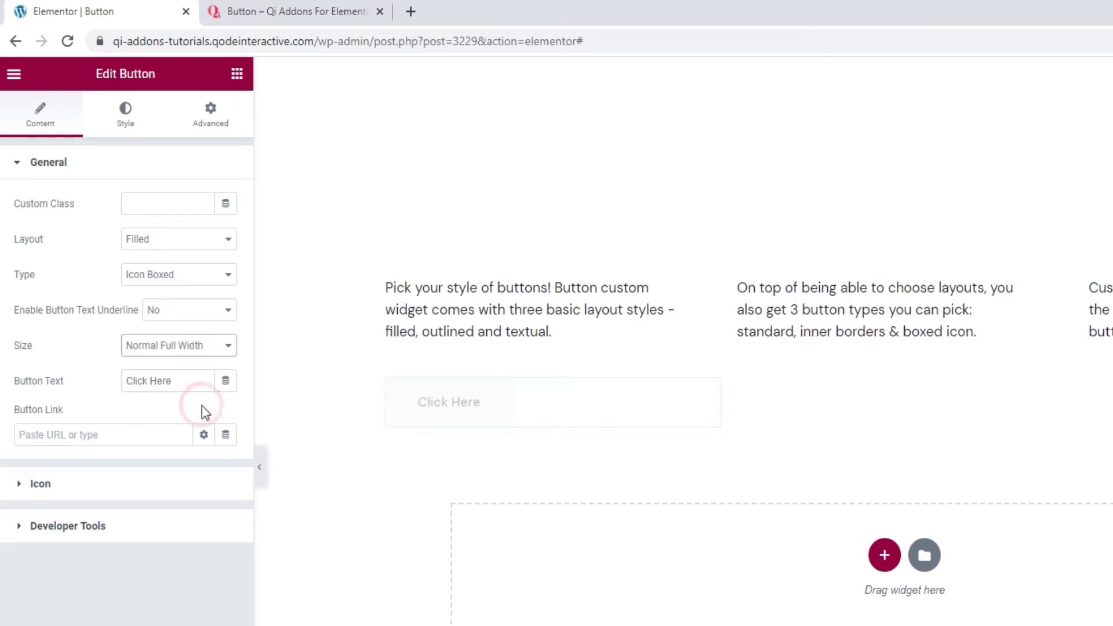
click(189, 351)
click(191, 364)
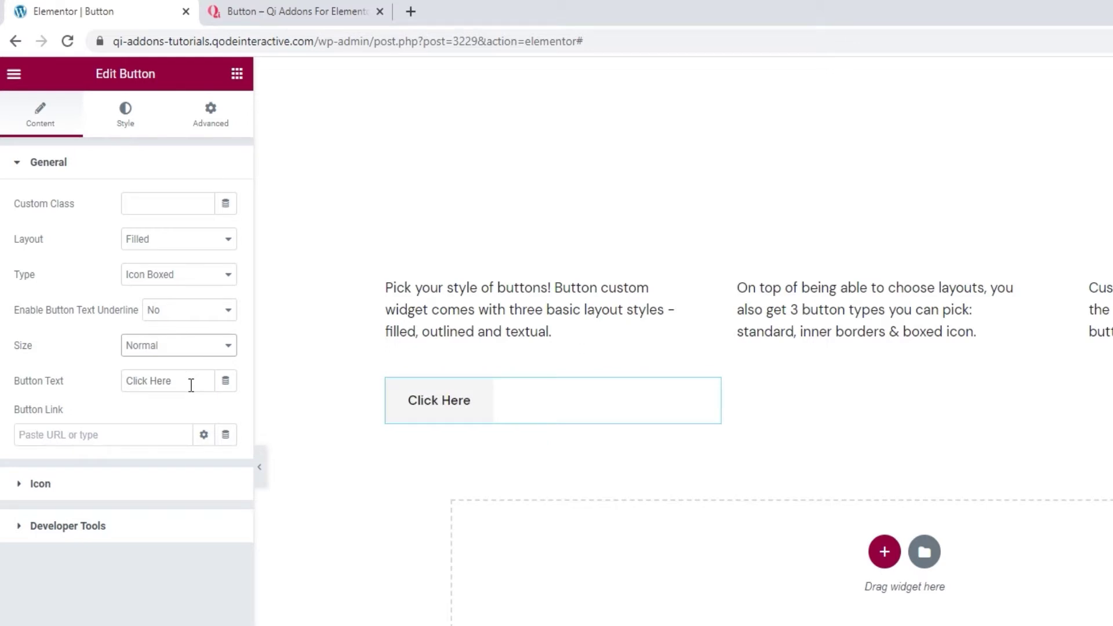
Change the button label from 'Click Here' to 'View More' and set its link to '#'.
triple_click(191, 385)
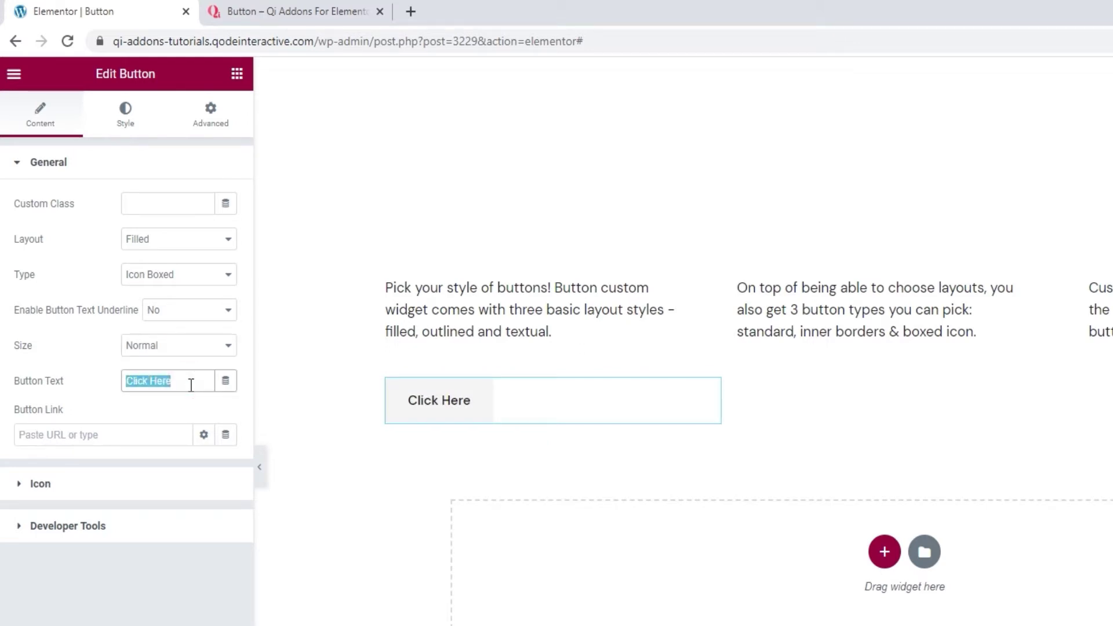
text(View More)
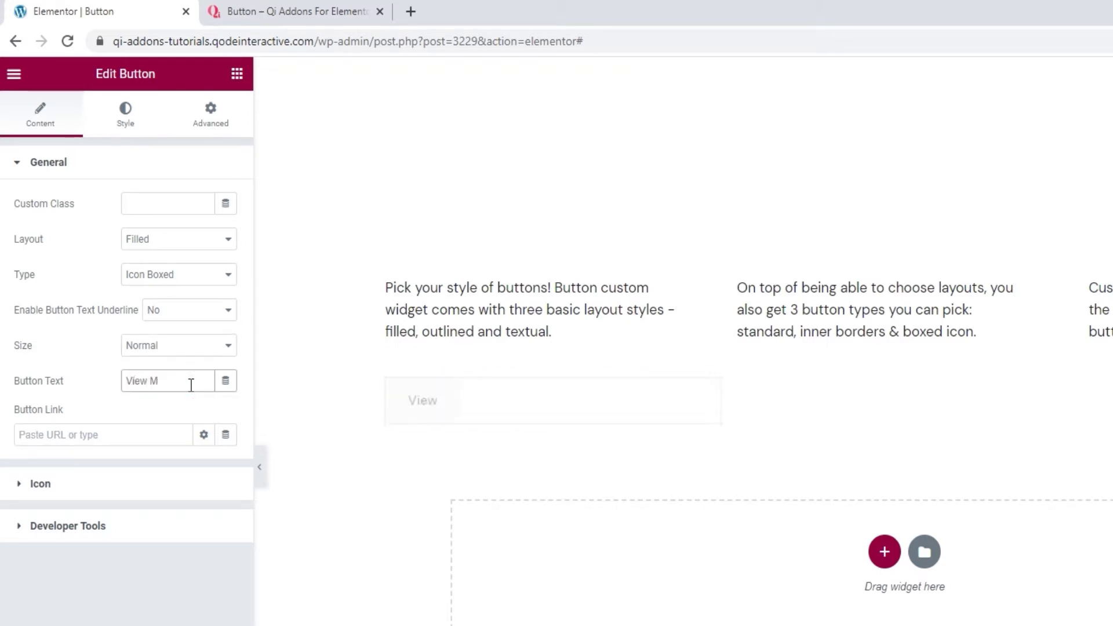
click(160, 437)
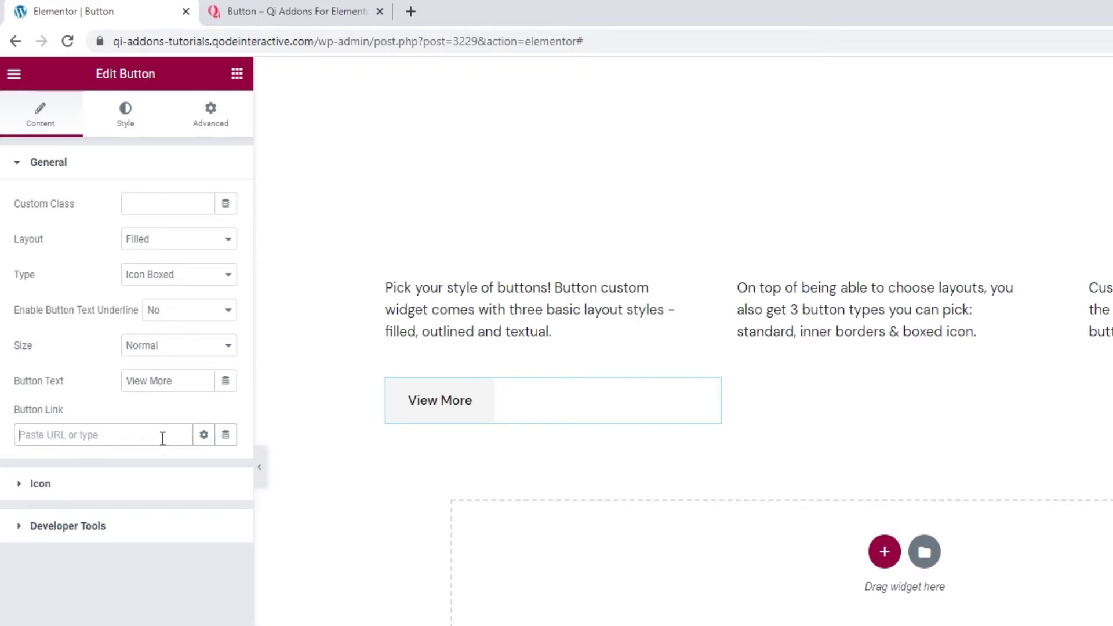
text(#)
click(140, 492)
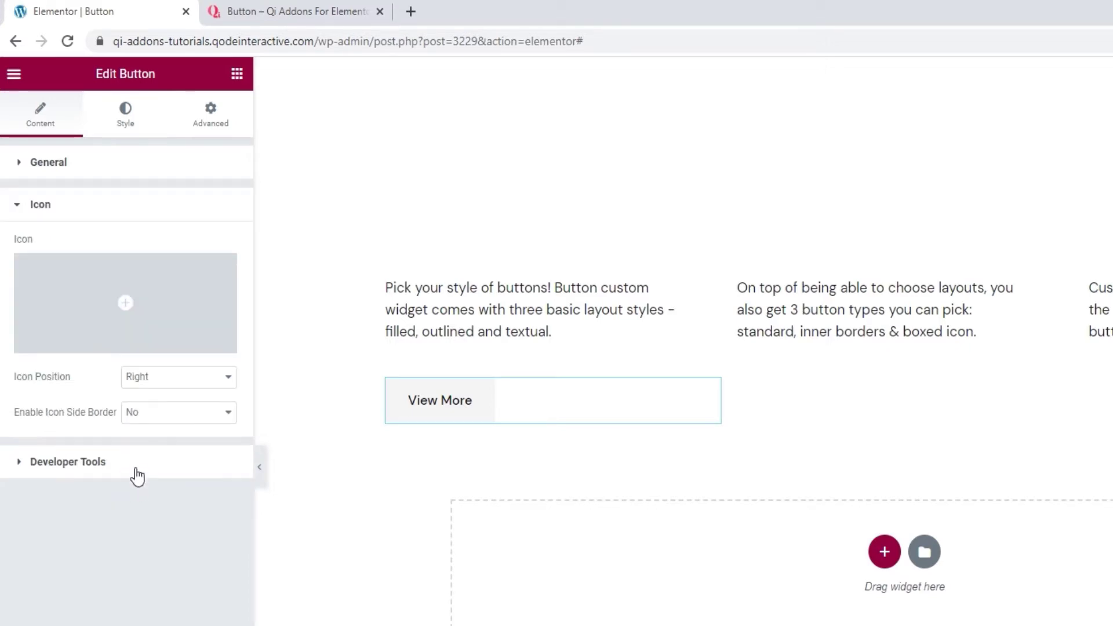
Use arrow-button.svg from the media library as the button's icon.
mouse_move(129, 301)
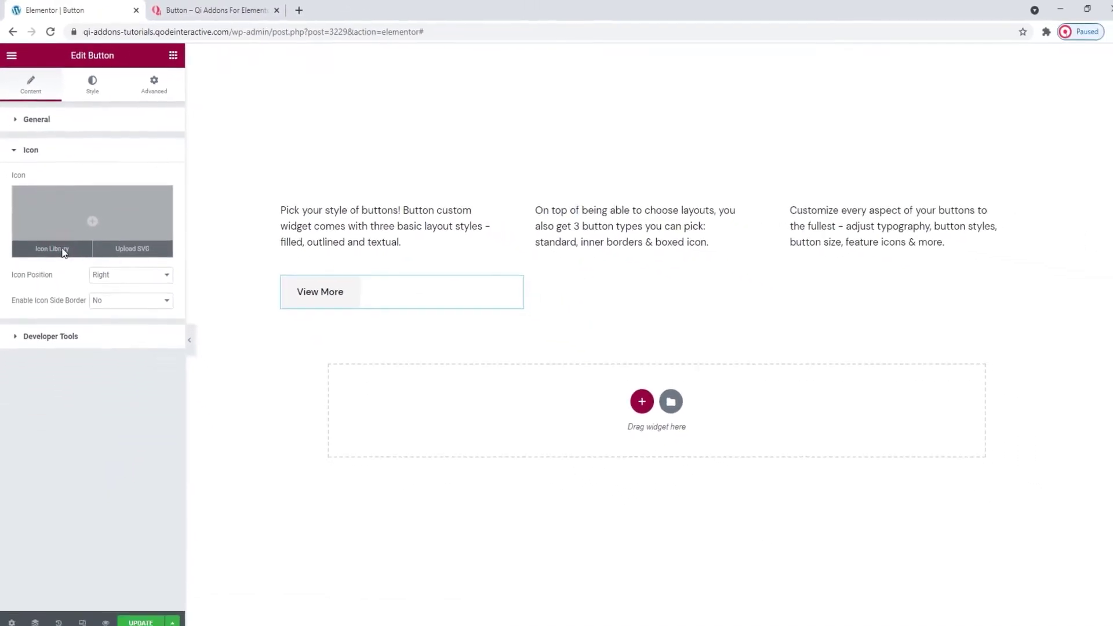
click(70, 298)
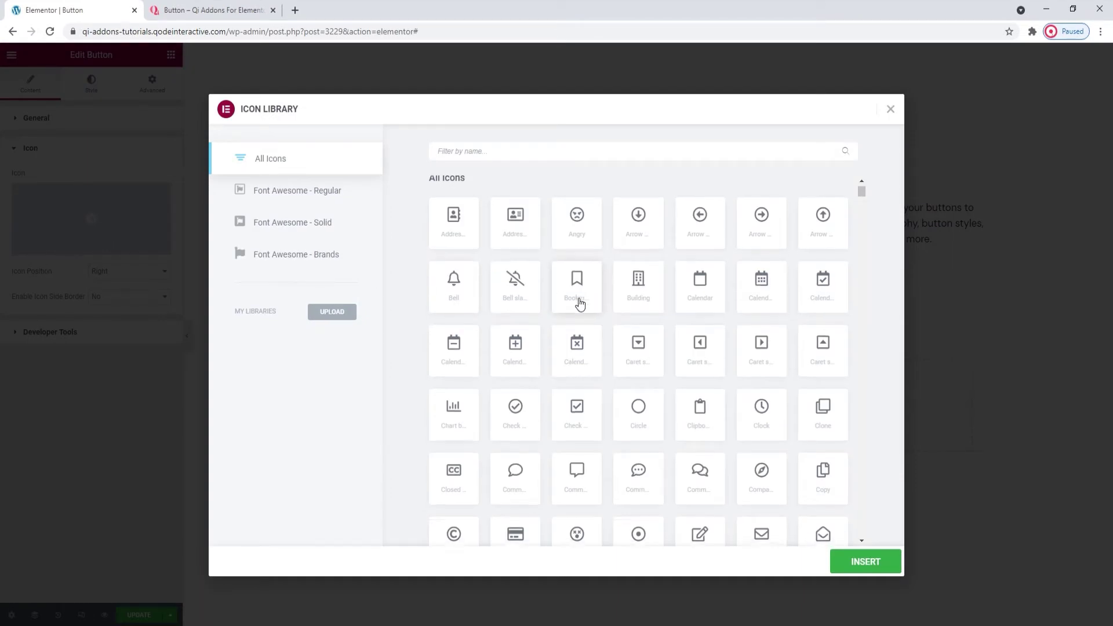
scroll(579, 303, down, 4)
scroll(580, 304, up, 4)
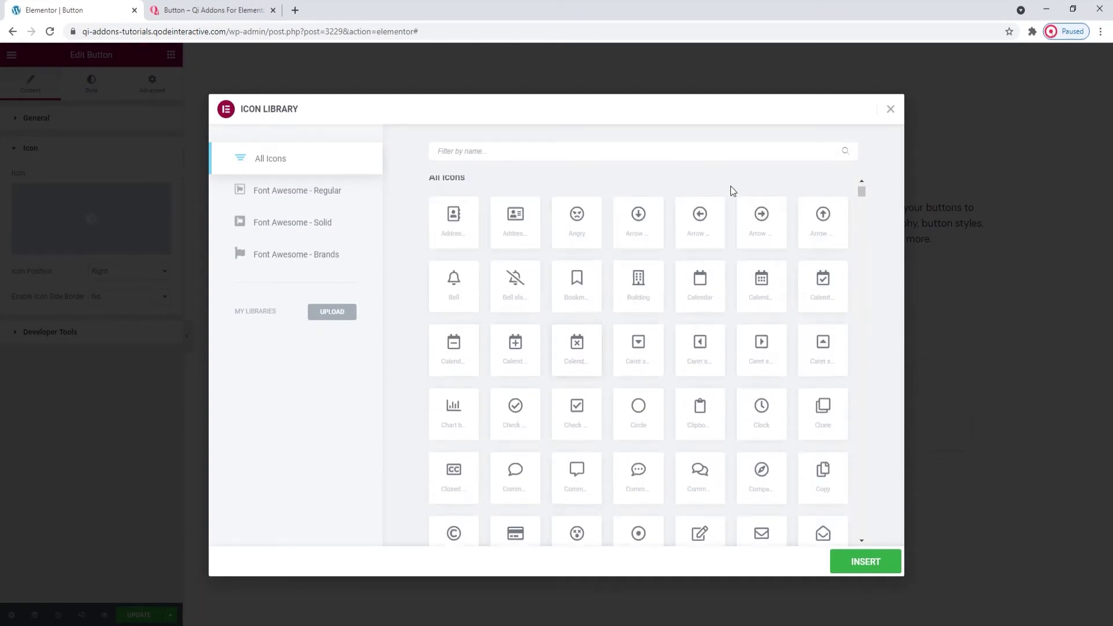
click(890, 108)
mouse_move(137, 240)
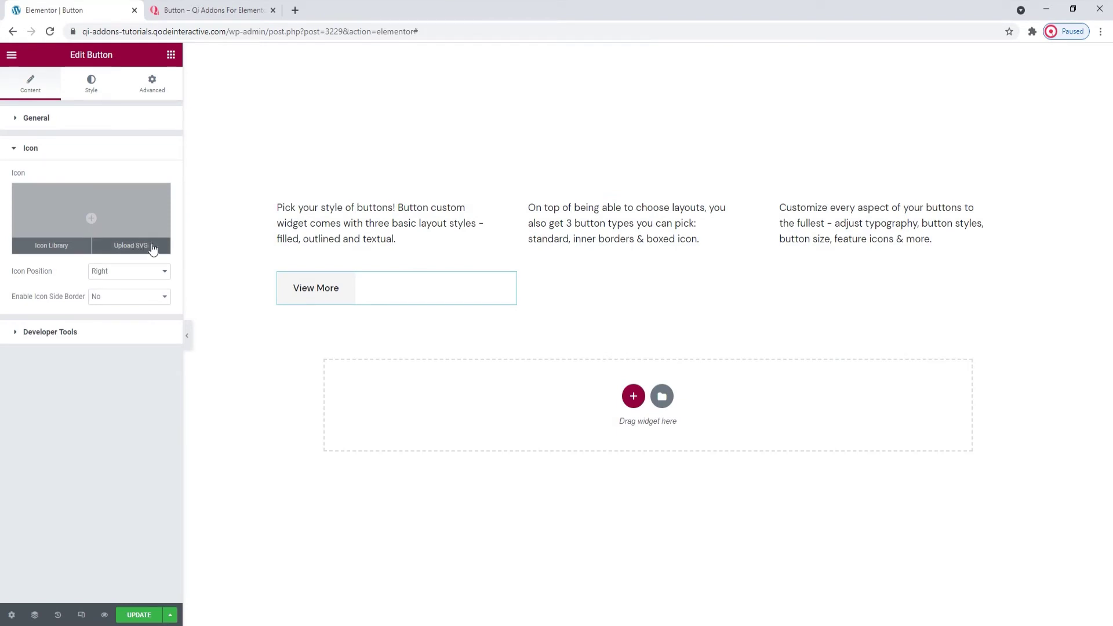
click(152, 246)
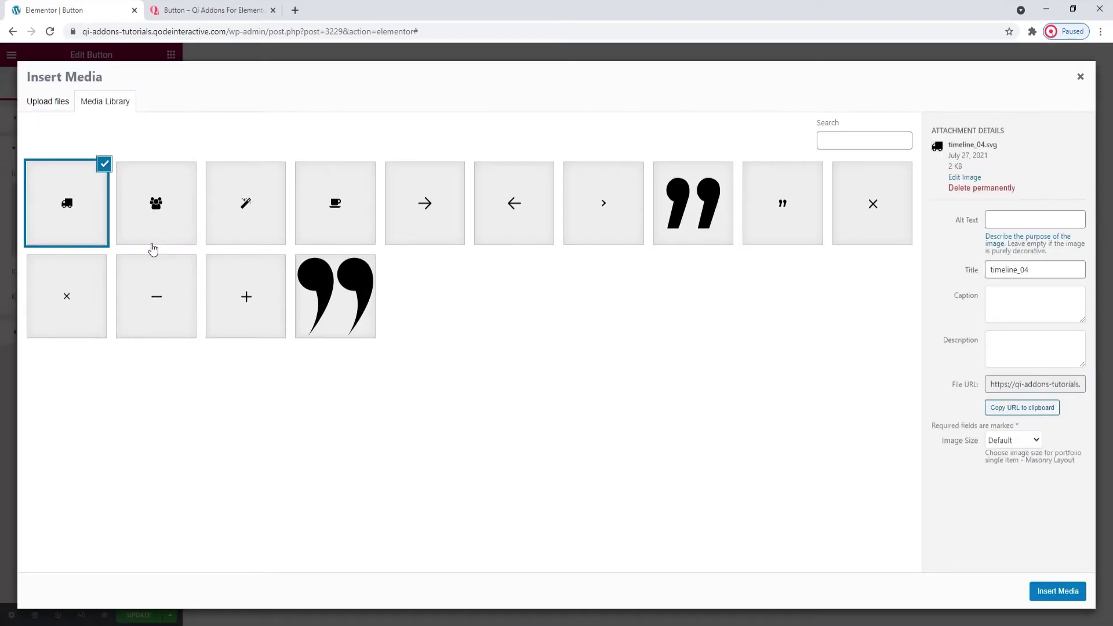
click(580, 241)
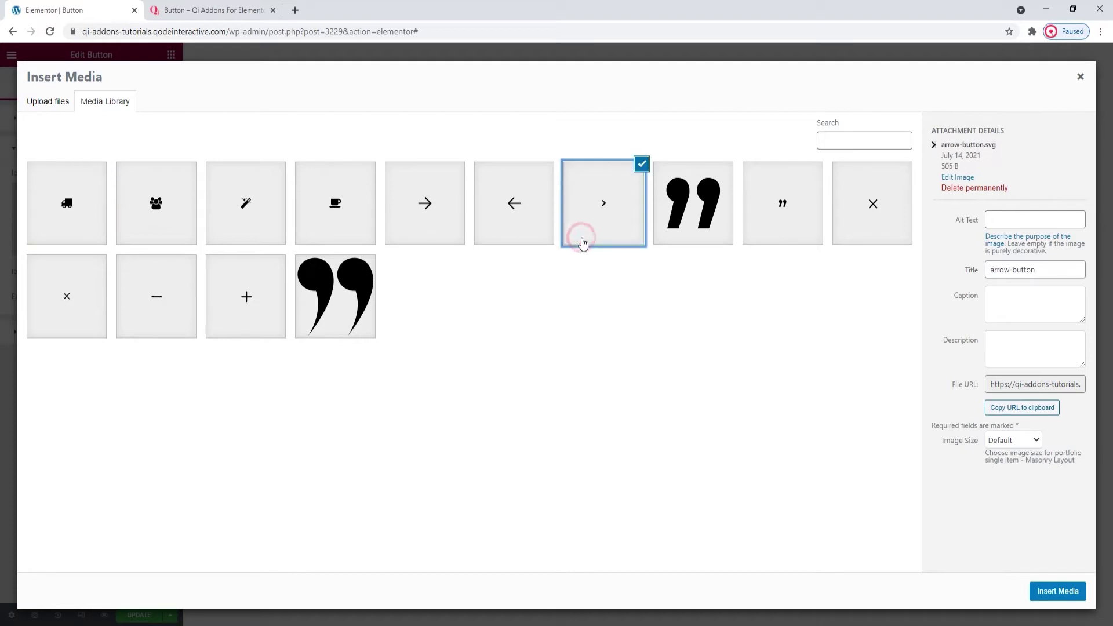
click(1073, 592)
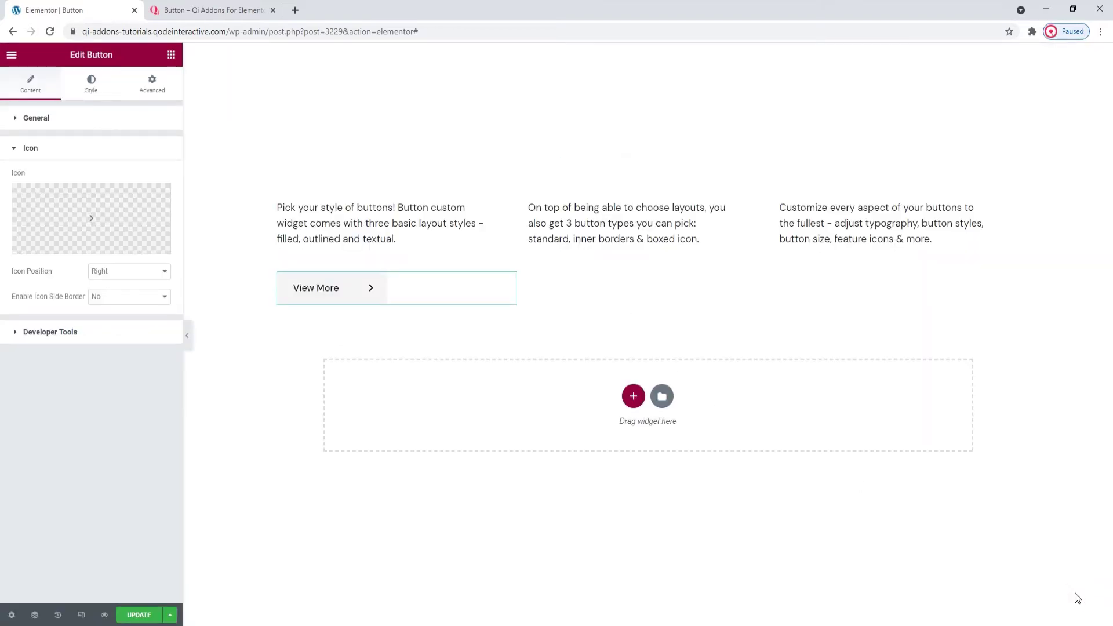
Place the arrow icon right of the text and enable the icon side border.
click(141, 271)
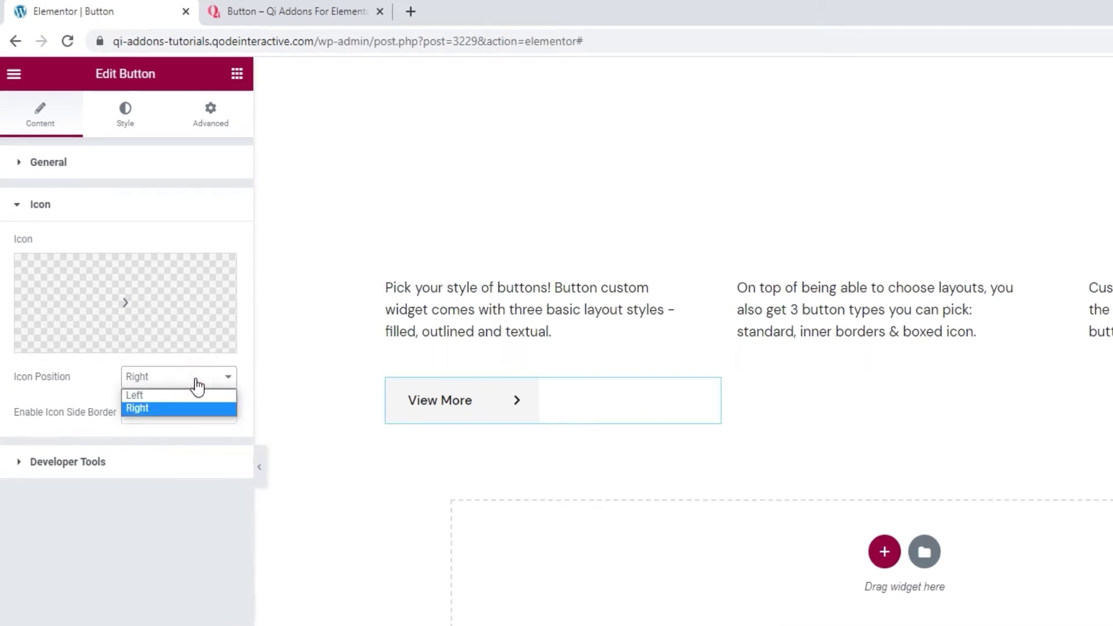
click(196, 394)
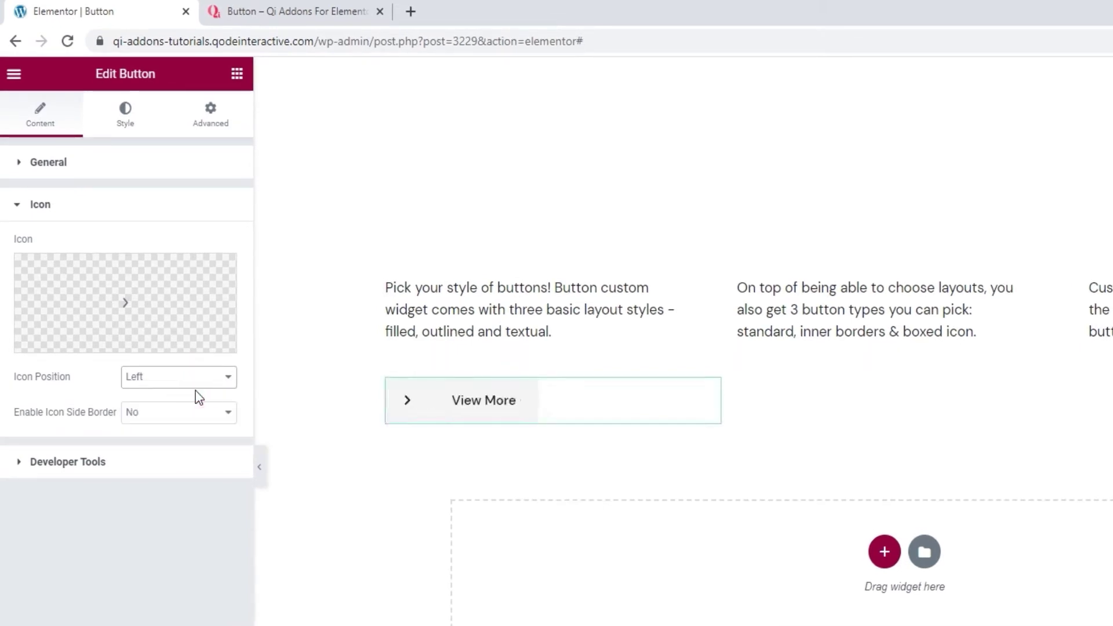
click(191, 376)
click(177, 405)
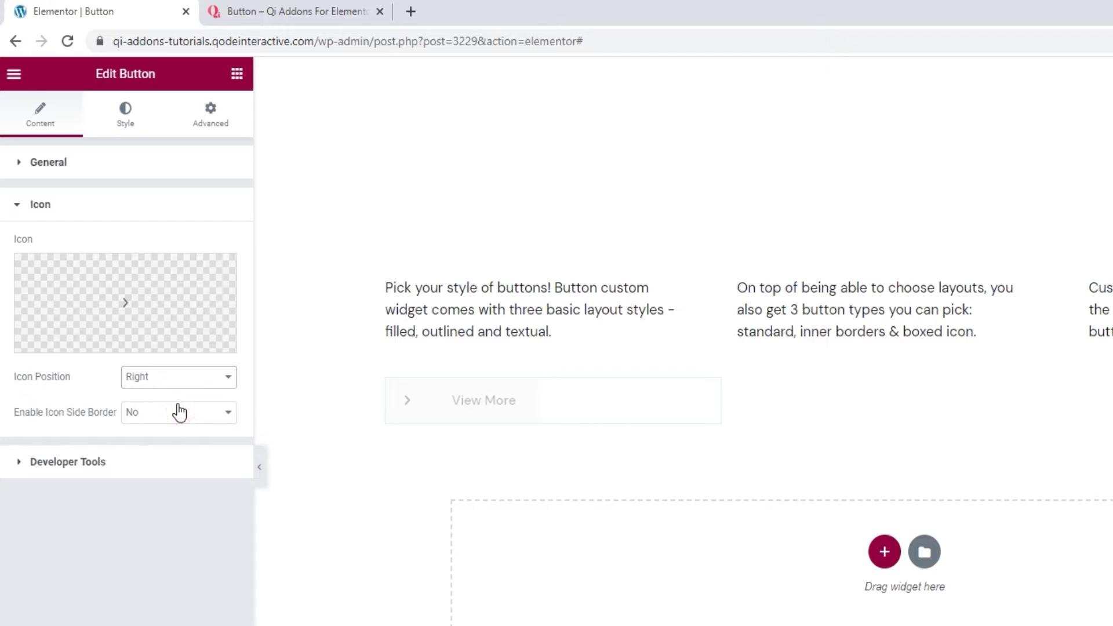
click(187, 416)
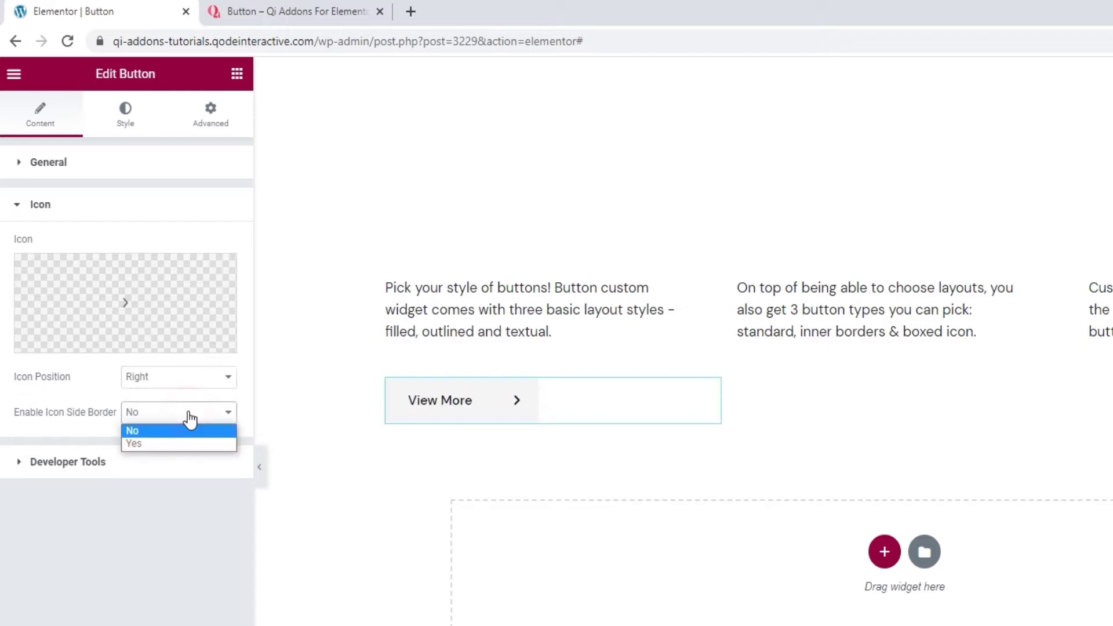
click(182, 443)
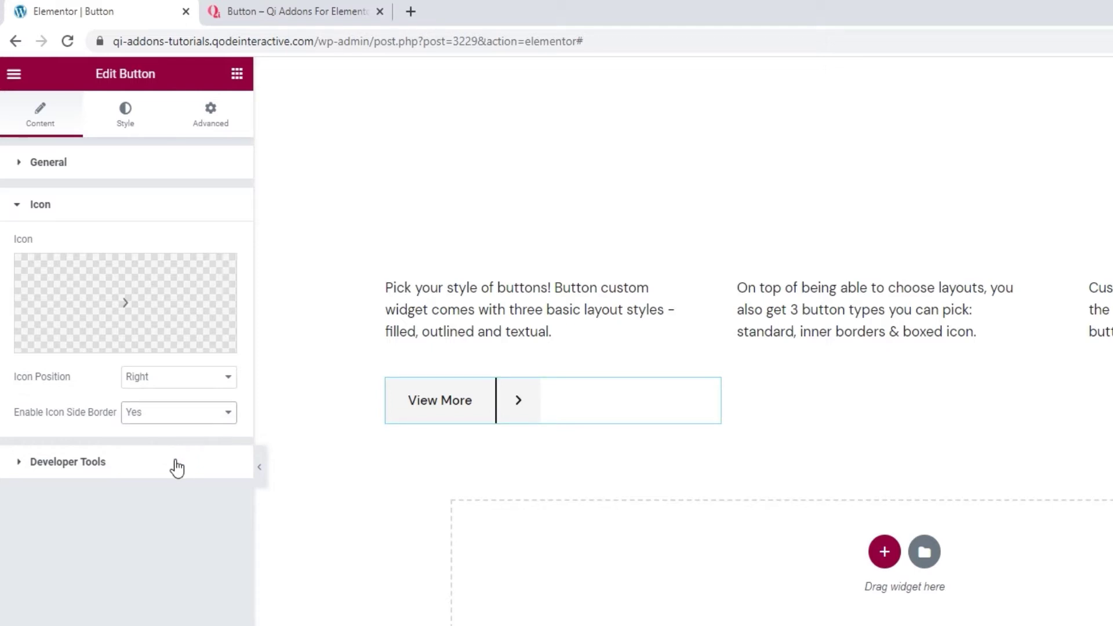
click(177, 463)
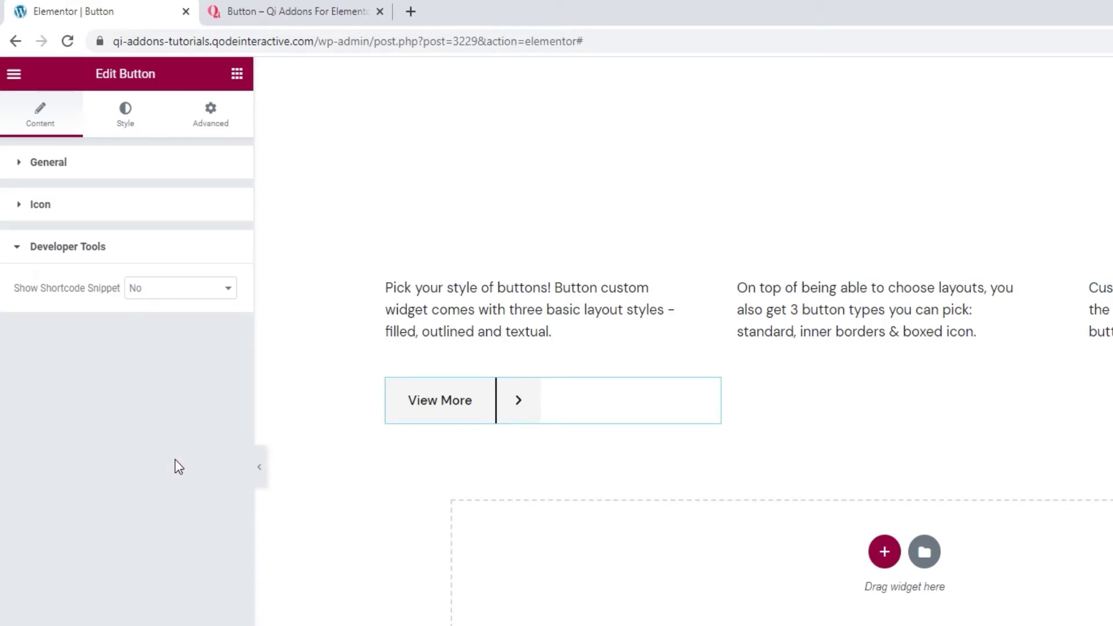
Switch Show Shortcode Snippet to Yes, then back to No.
click(188, 303)
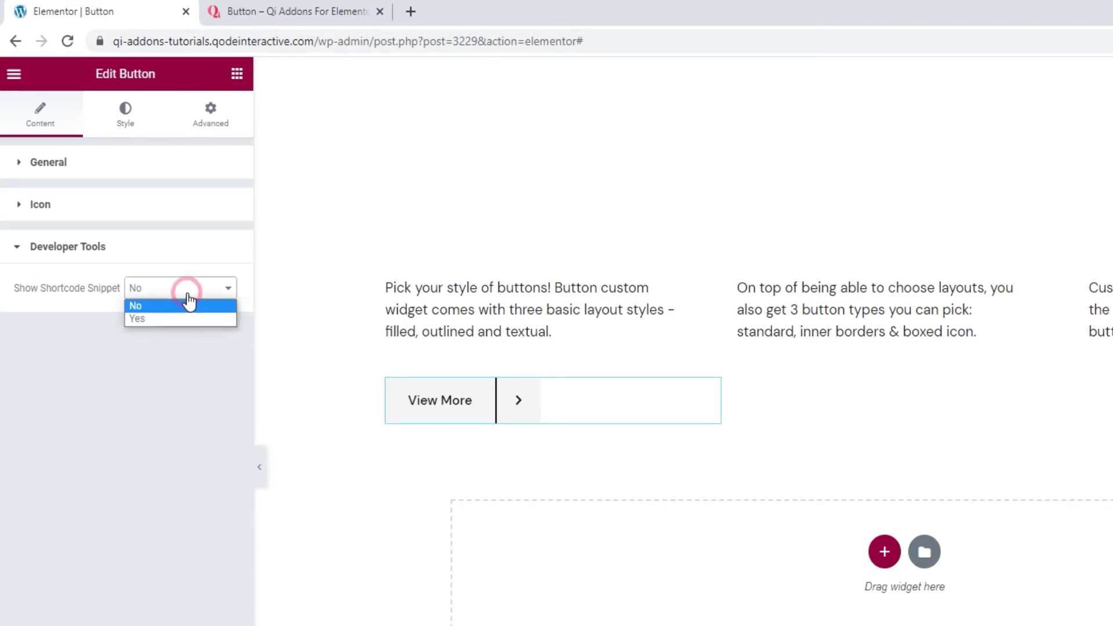
click(182, 321)
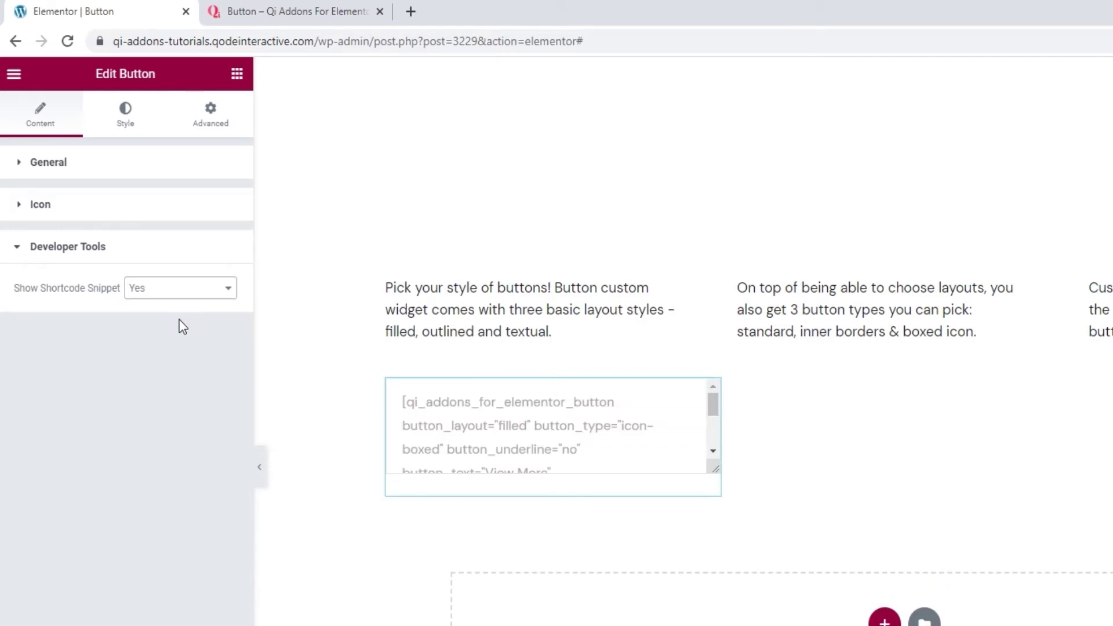
click(179, 289)
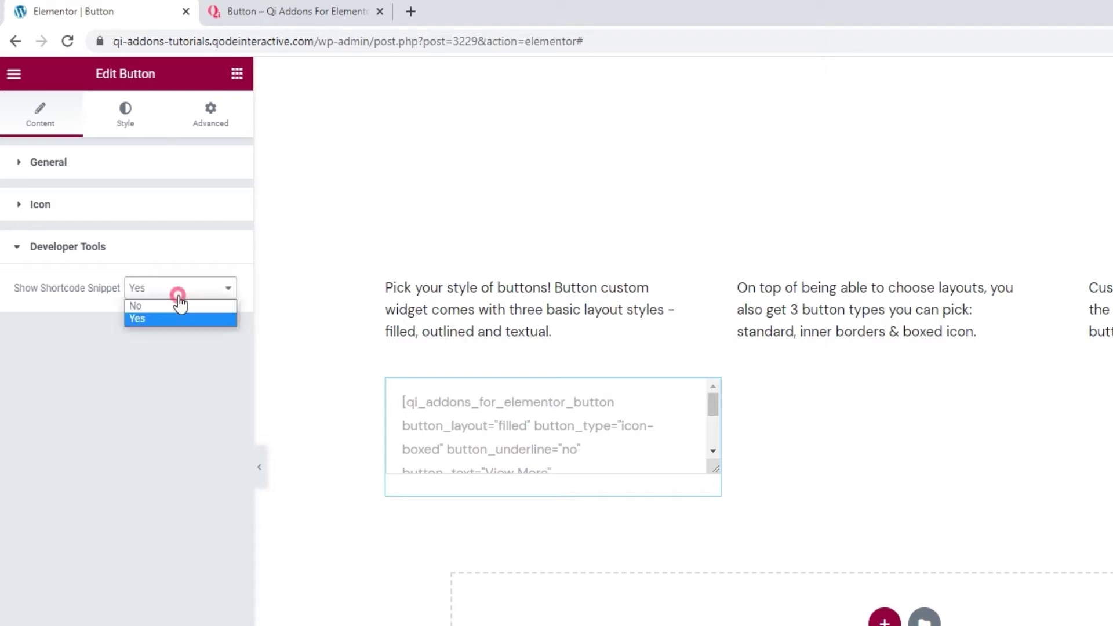
click(178, 305)
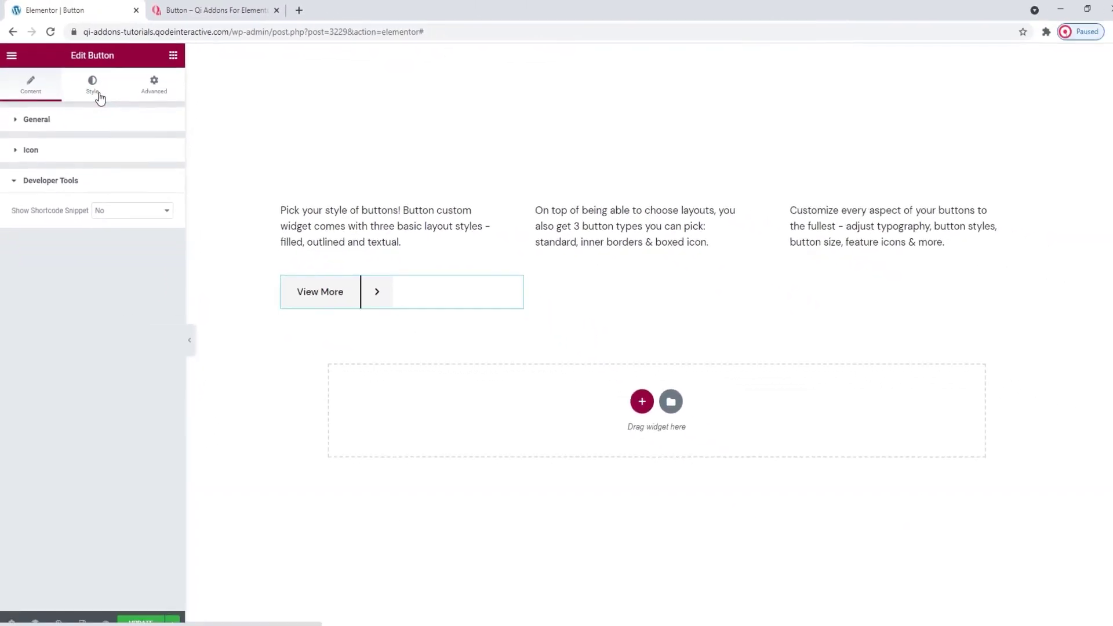
Open the Style tab's Typography settings and check the font family and size fields.
click(98, 96)
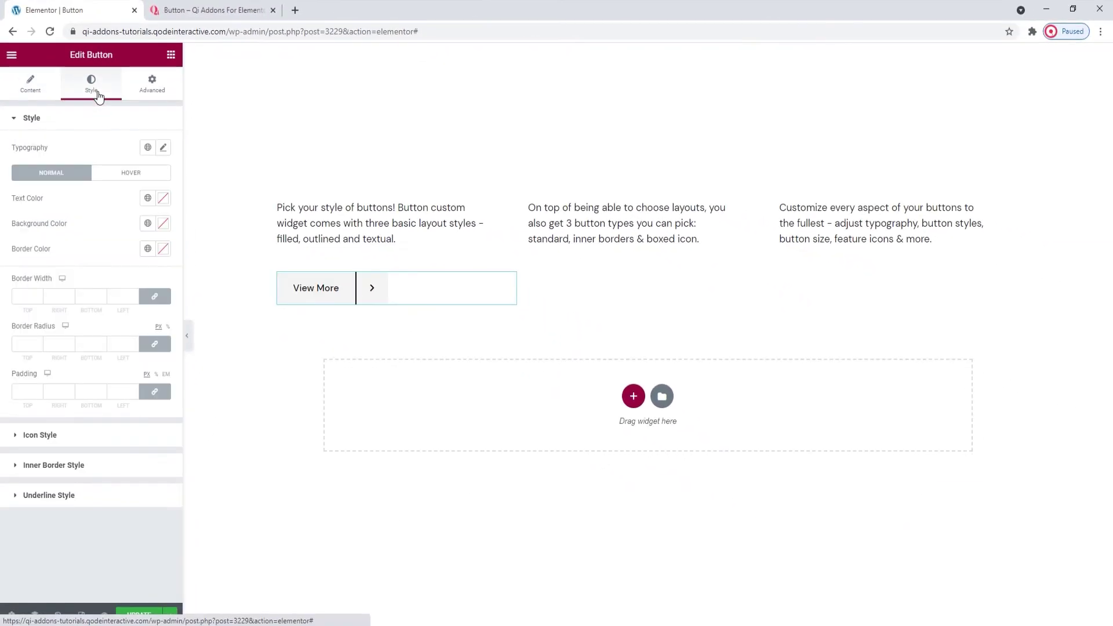
click(163, 149)
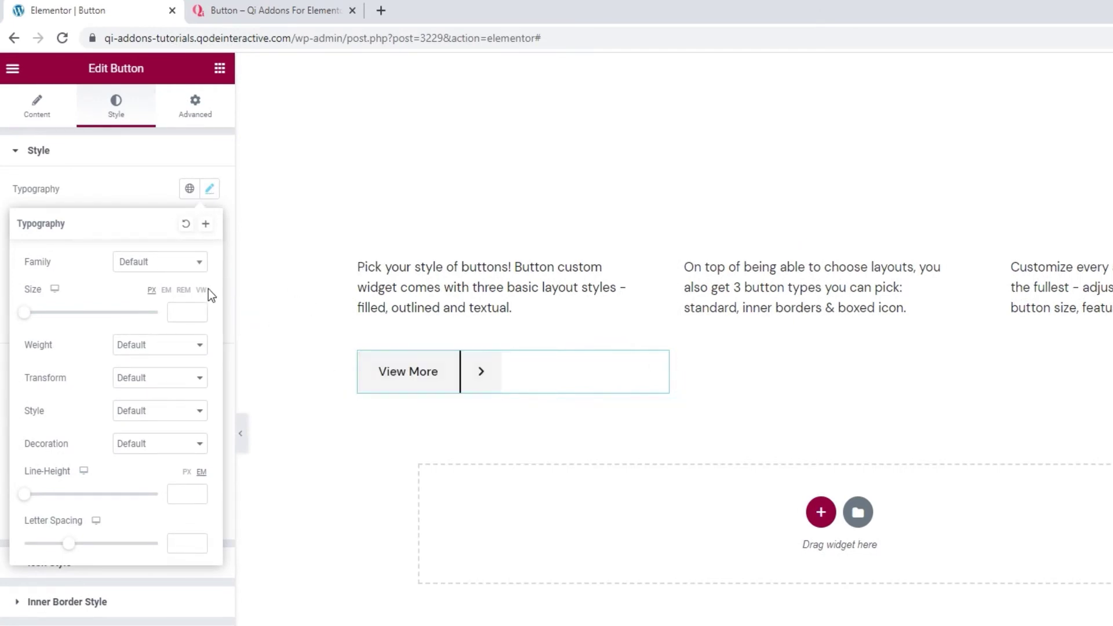
click(181, 267)
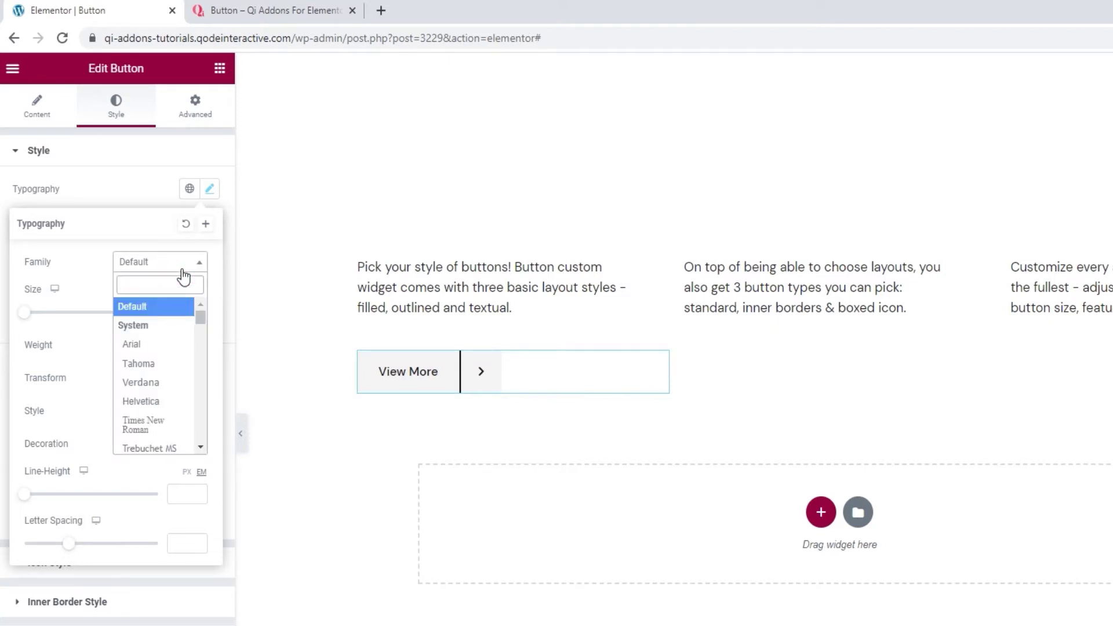
click(181, 268)
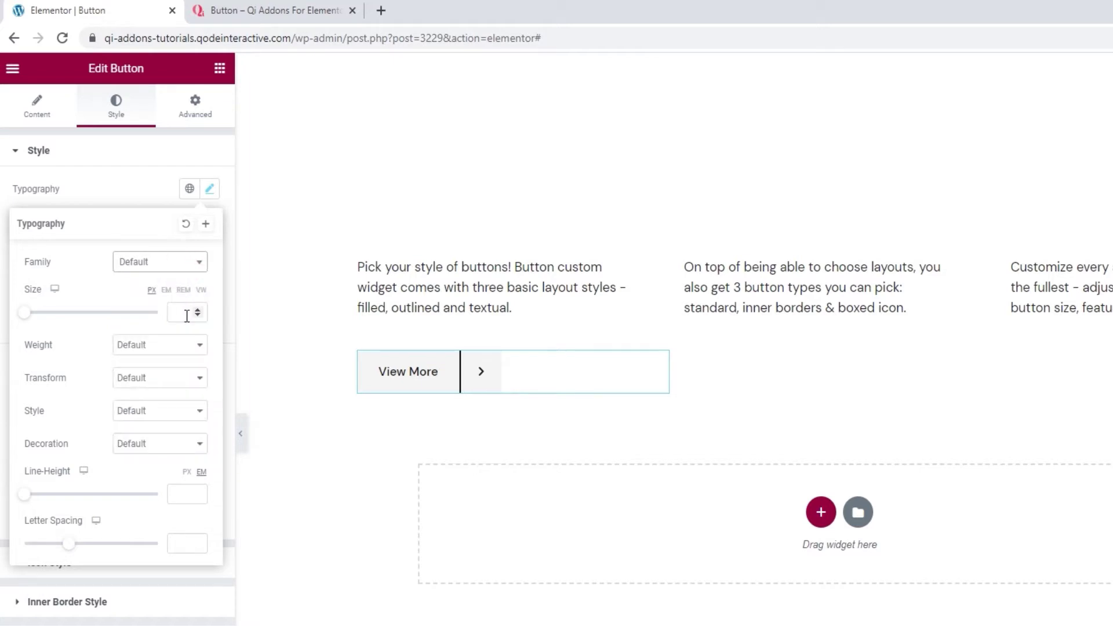
click(186, 314)
Review the font weight, transform, style and decoration lists, leaving each at Default.
click(195, 348)
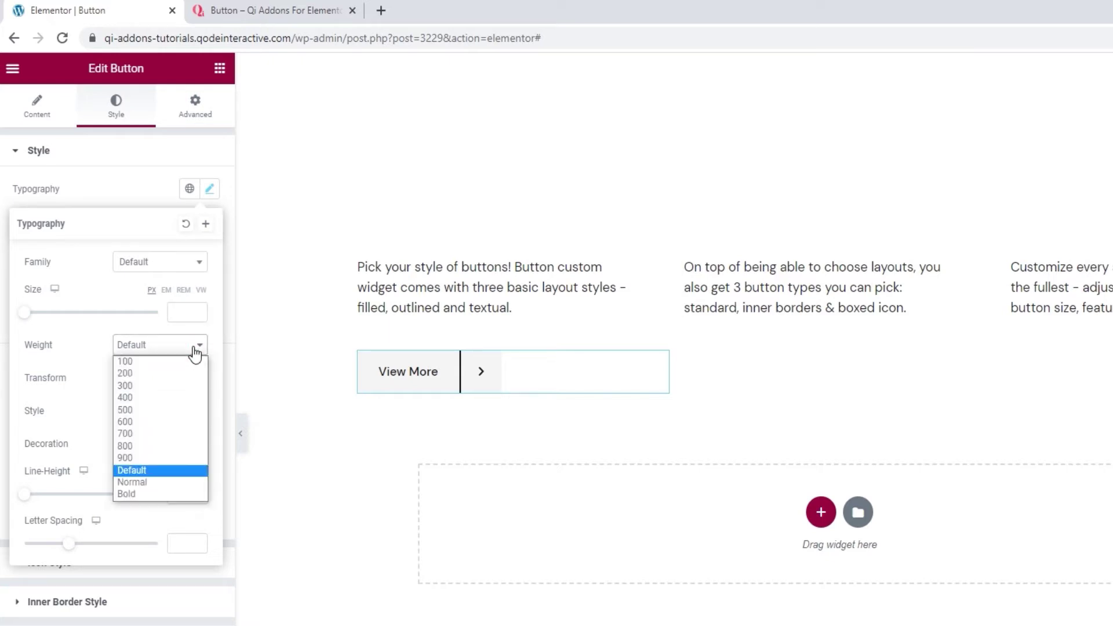
click(195, 347)
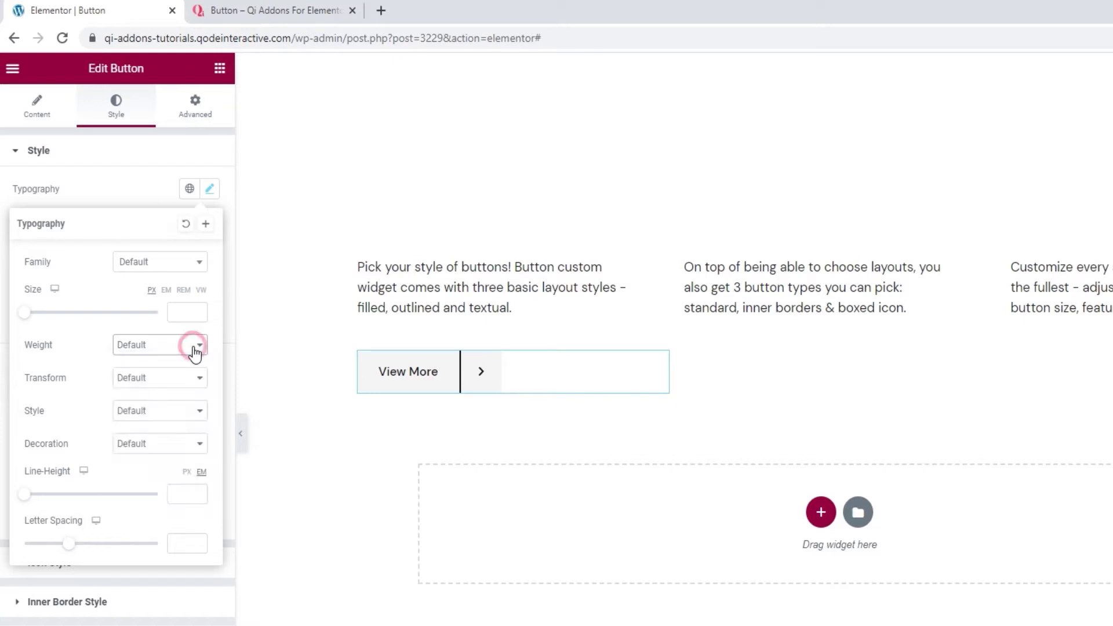
click(193, 377)
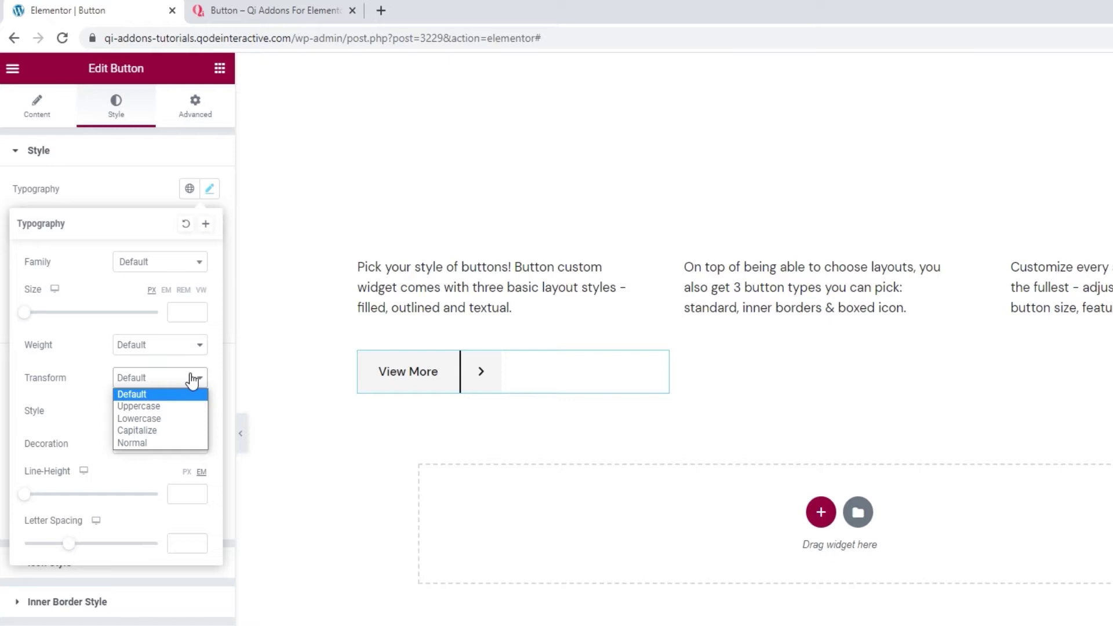
click(192, 379)
click(181, 414)
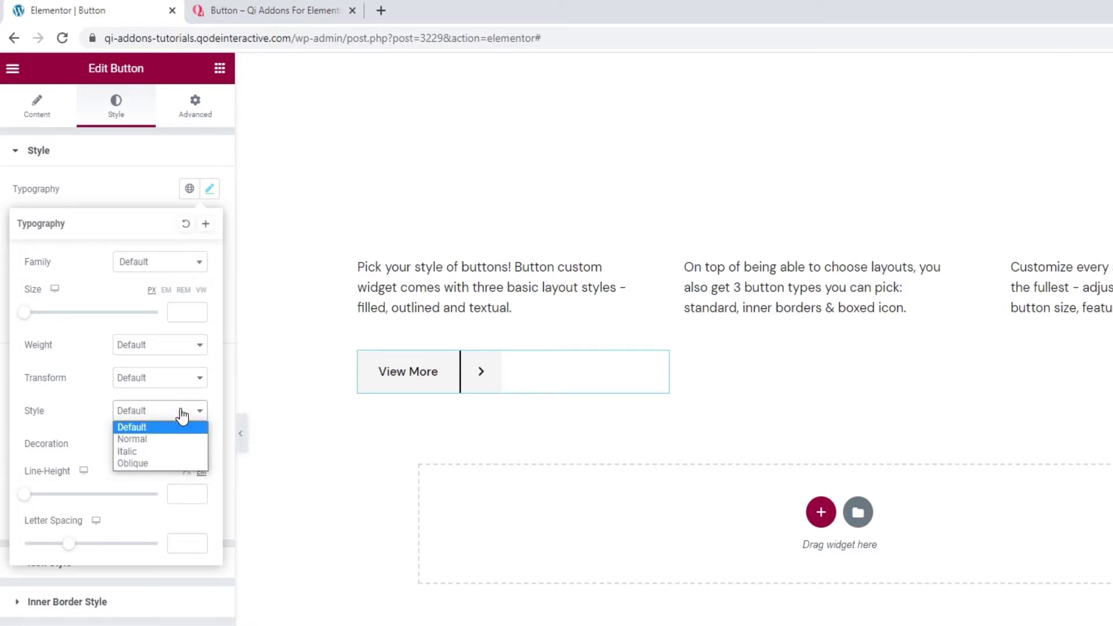
click(180, 411)
click(183, 446)
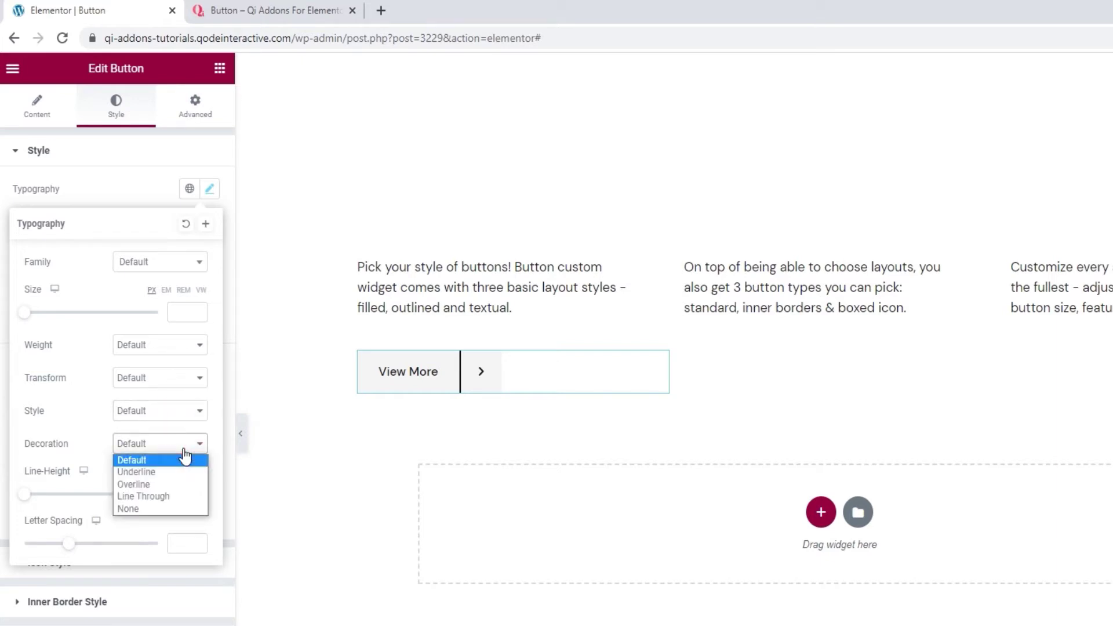
click(184, 449)
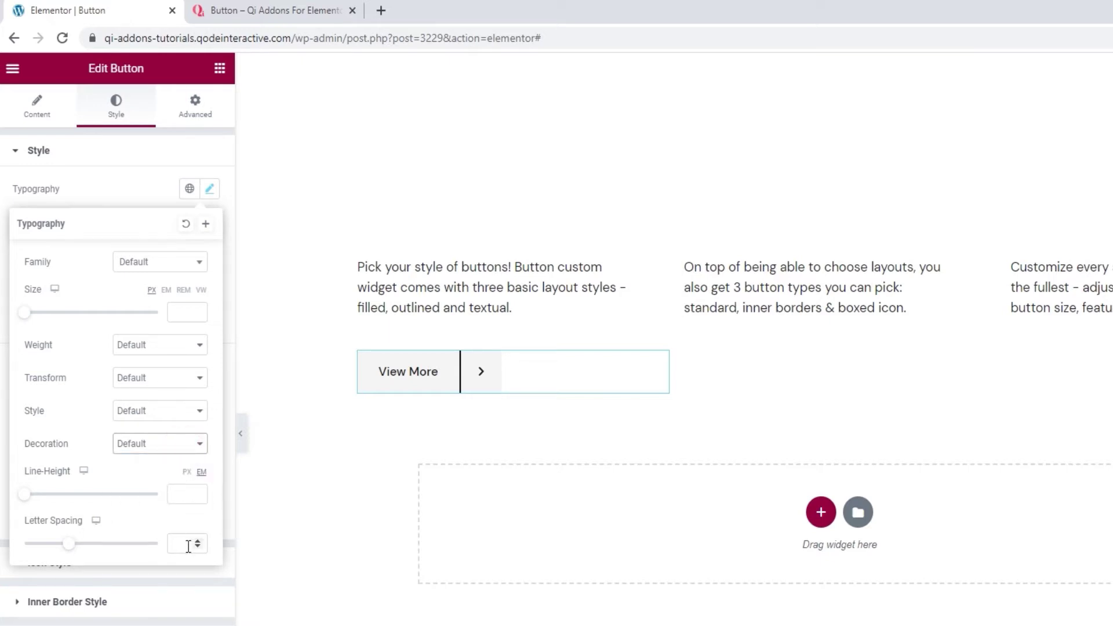
click(142, 197)
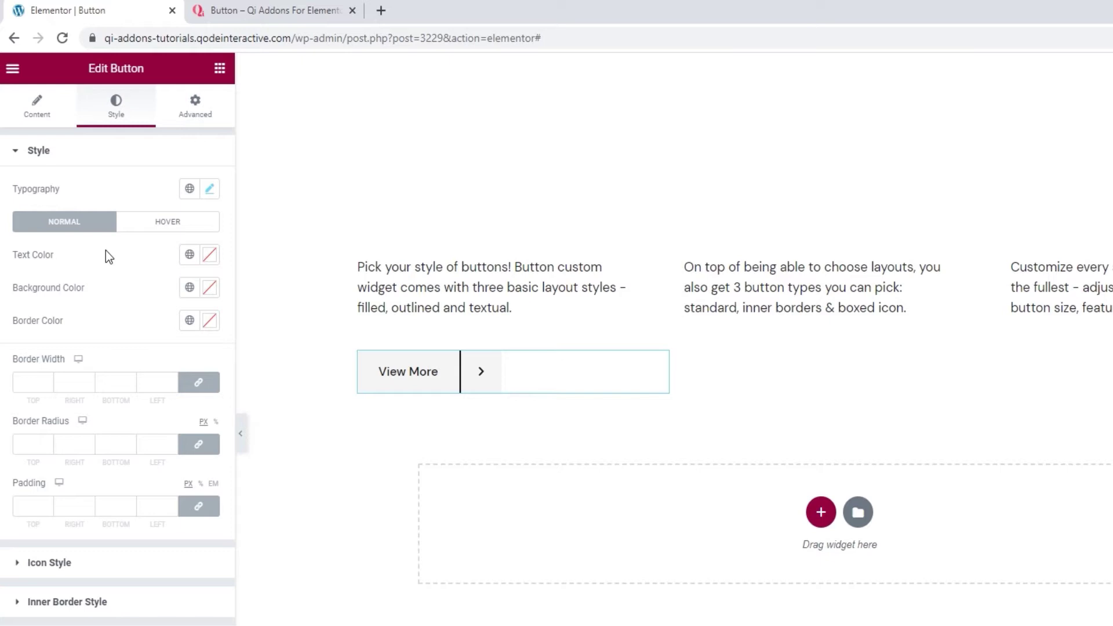
Set the button text colour to orange #ee5d1c.
click(208, 256)
click(174, 360)
drag(174, 360, 66, 324)
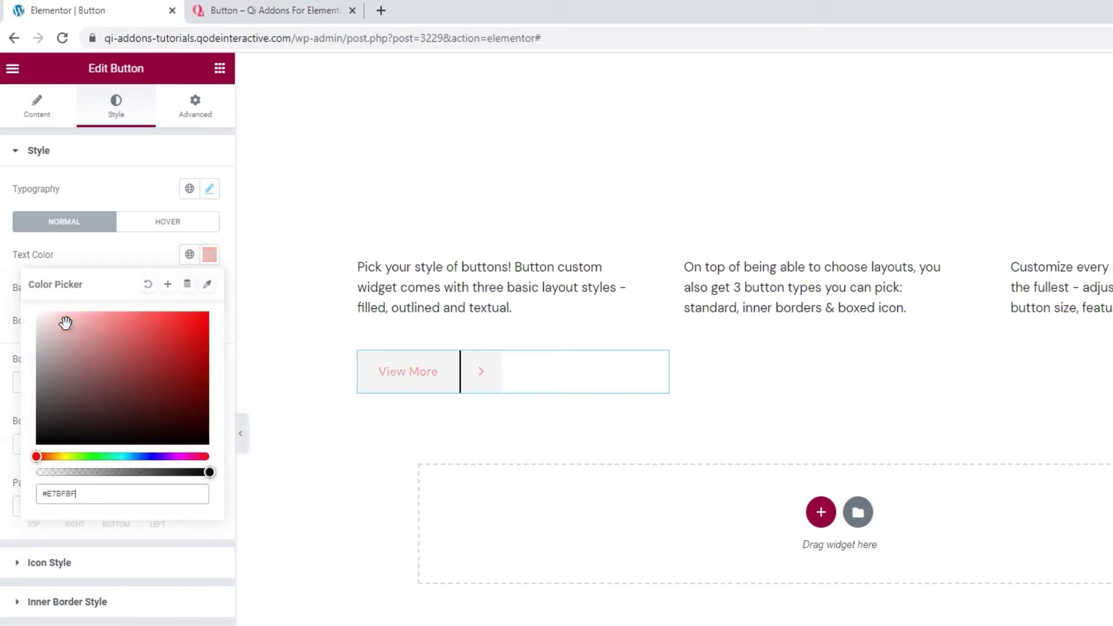
triple_click(114, 496)
text(#ee58)
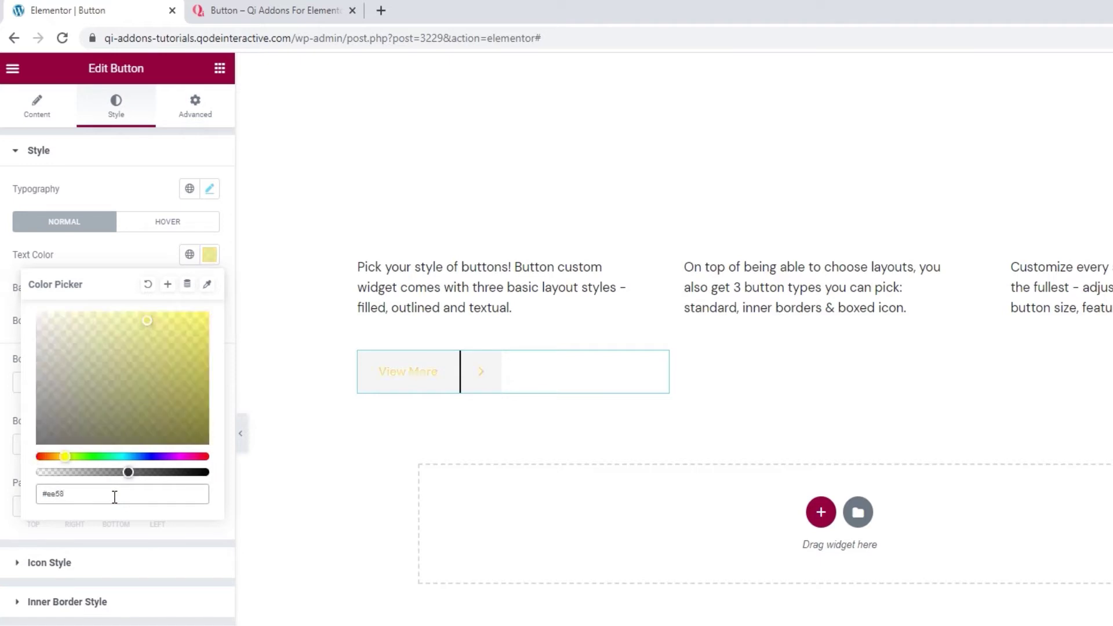
key(BackSpace)
text(d1c)
click(107, 255)
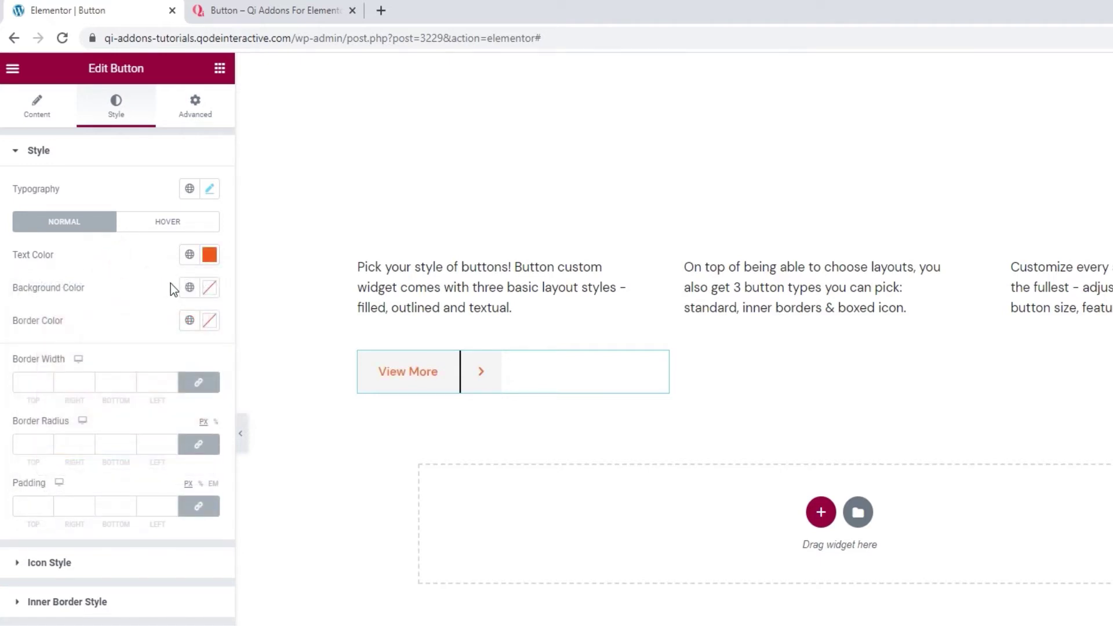
Give the button a light peach #ffcfc3 background and a border width of 1.
click(209, 287)
click(168, 385)
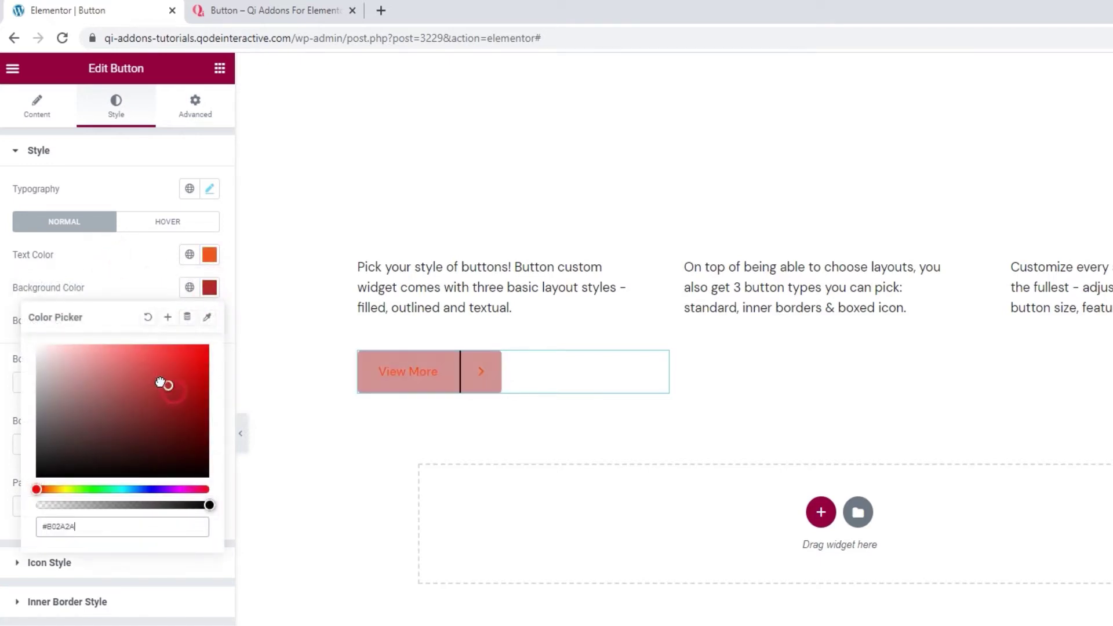
drag(160, 383, 99, 437)
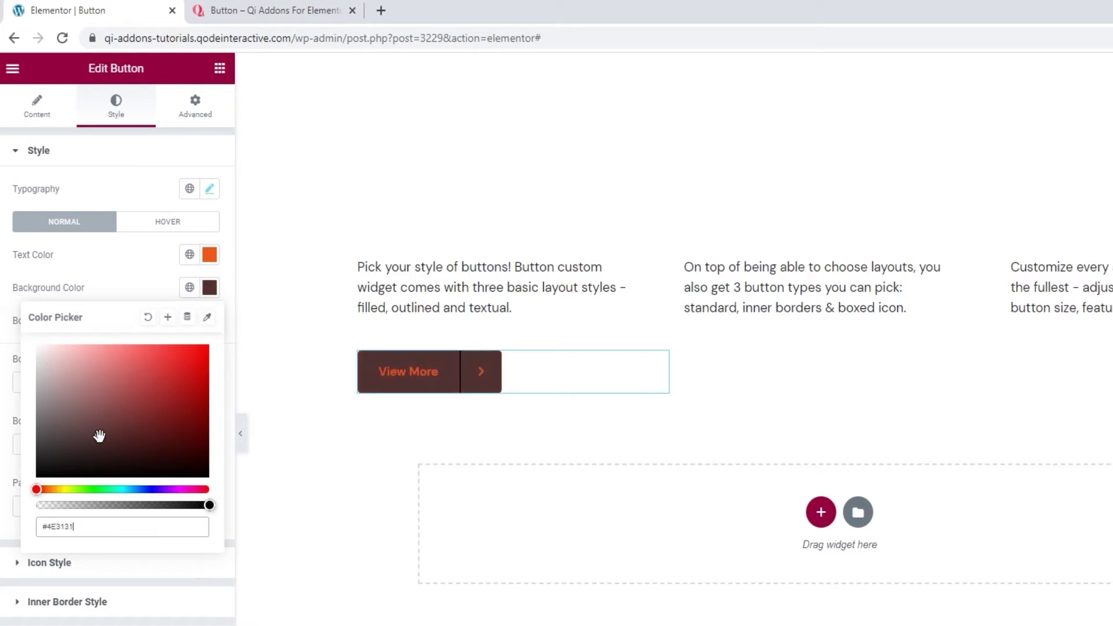
double_click(120, 522)
key(BackSpace)
text(ffcfc3)
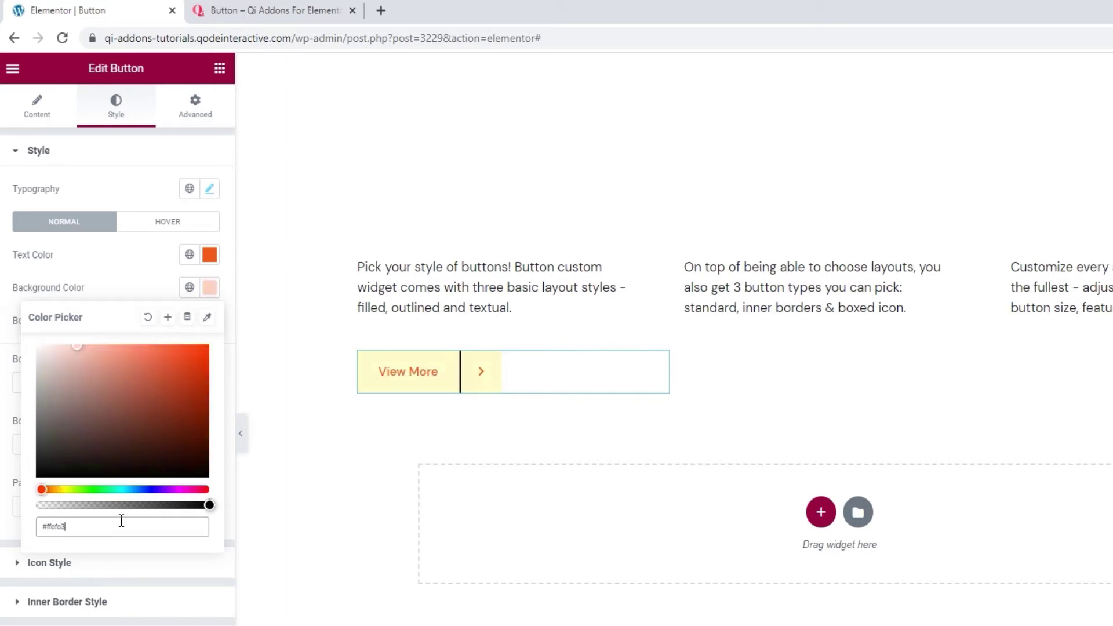
click(136, 272)
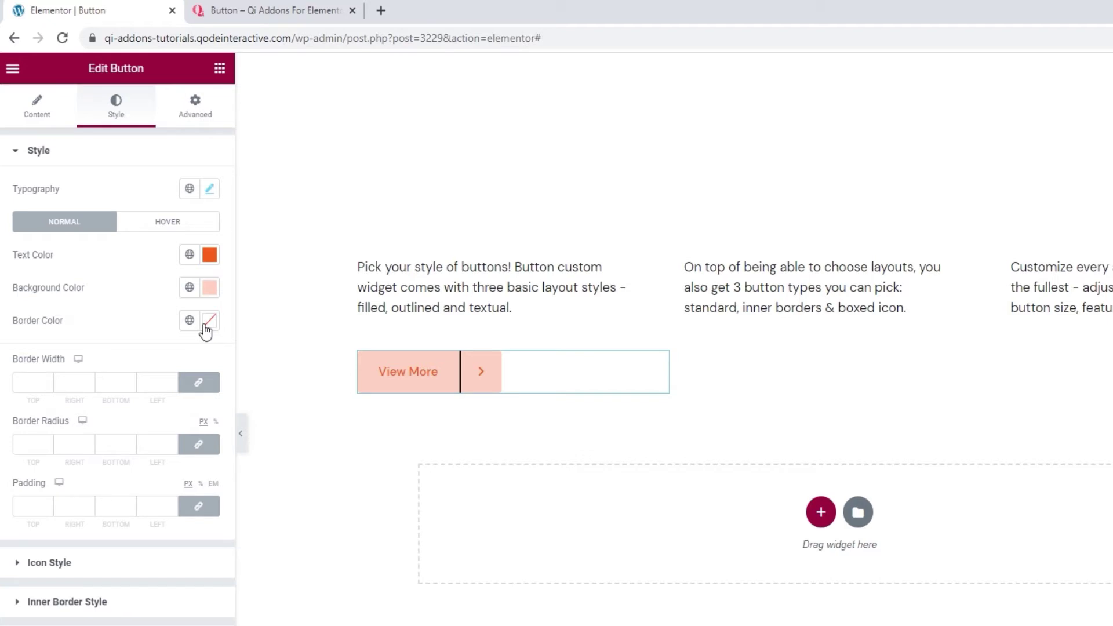
click(48, 377)
Raise the border width to 2 and clear the button's border colour.
click(48, 378)
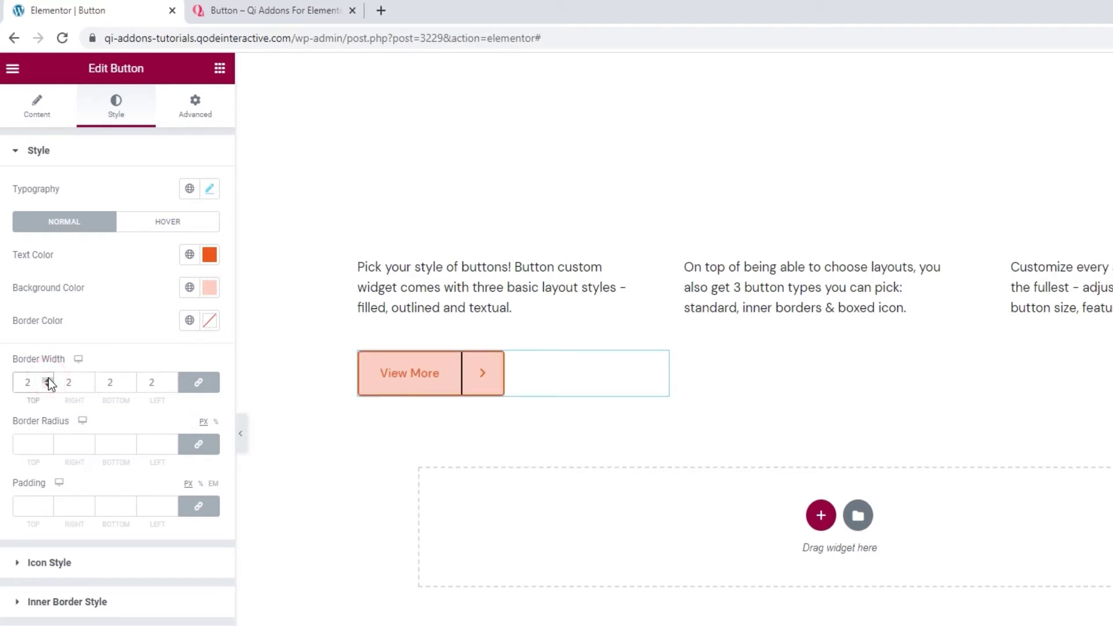
click(209, 321)
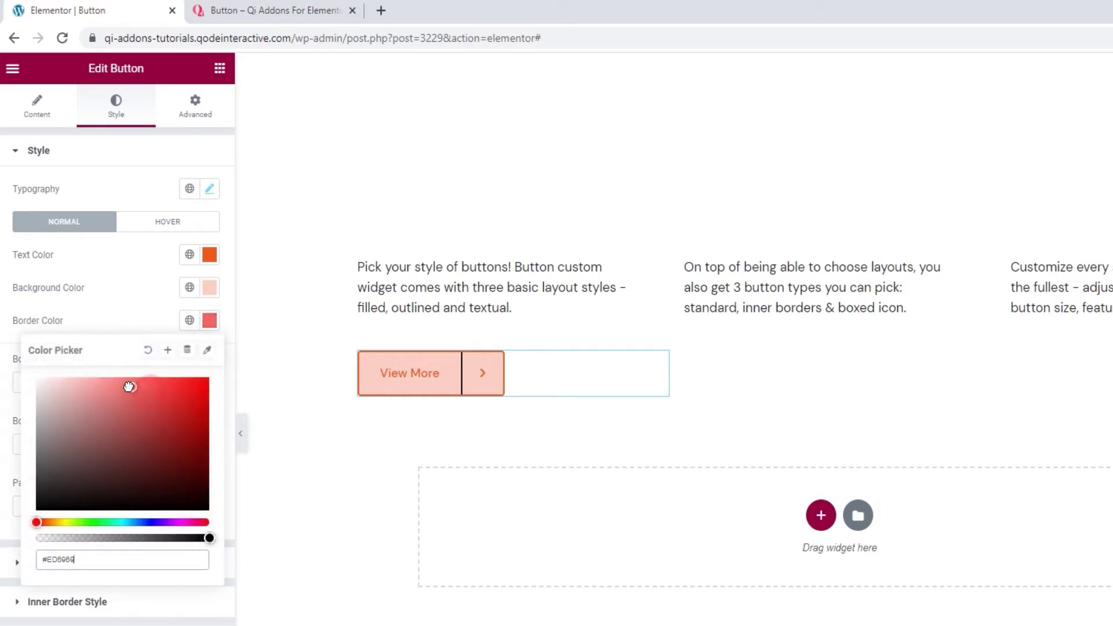
mouse_move(129, 386)
mouse_down()
mouse_move(60, 412)
mouse_move(77, 434)
mouse_move(61, 427)
mouse_up()
click(142, 354)
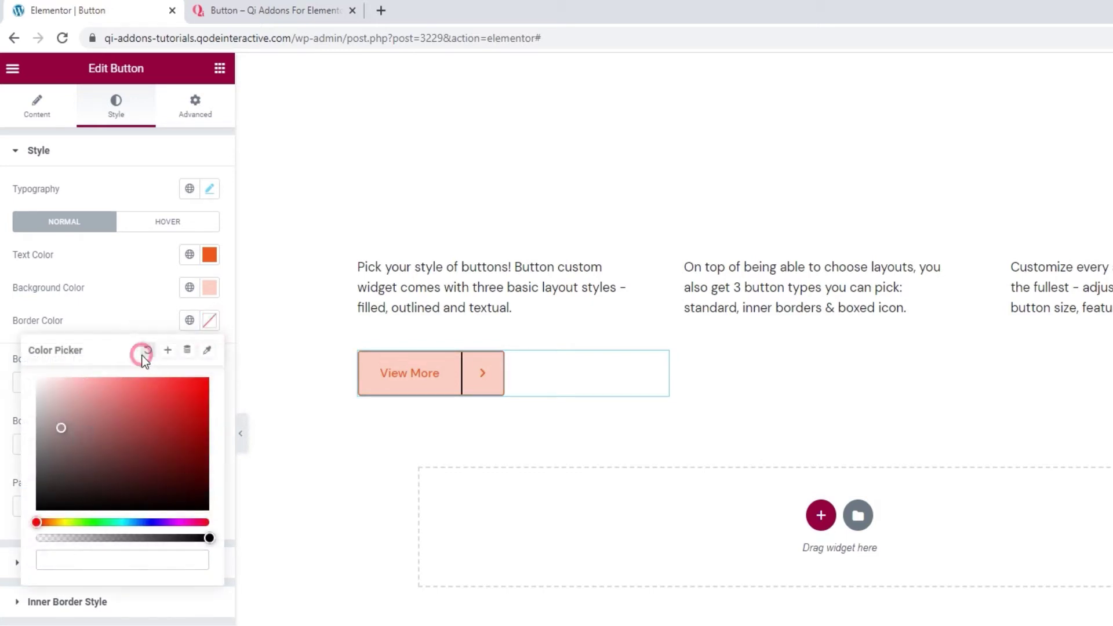
click(148, 301)
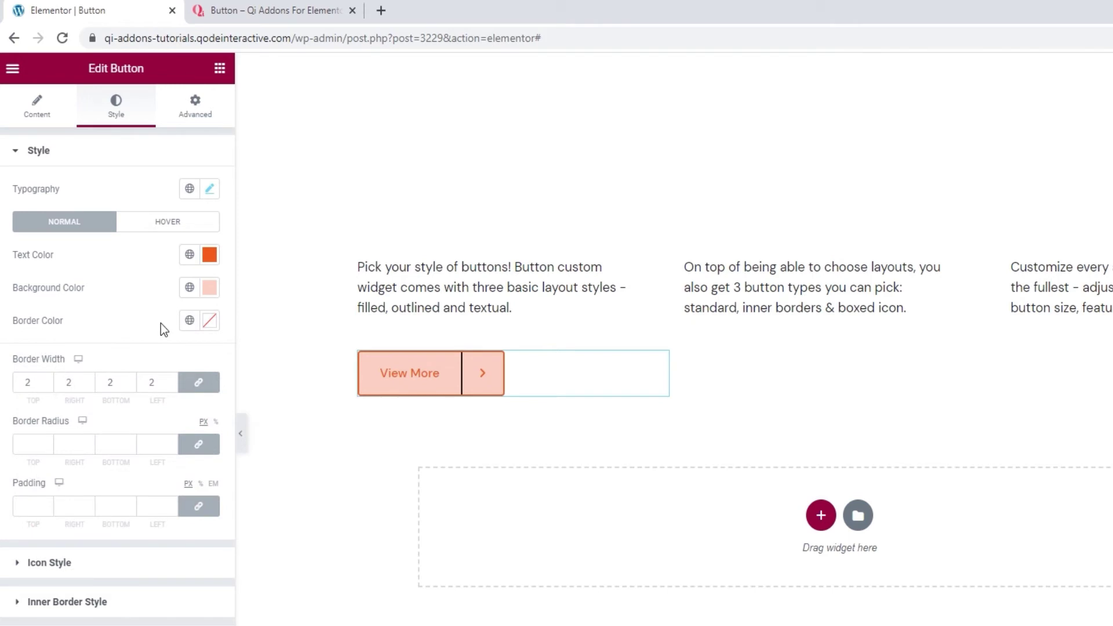
Unlink the border widths and set top, right, bottom and left to 0.
click(194, 386)
click(176, 388)
click(175, 388)
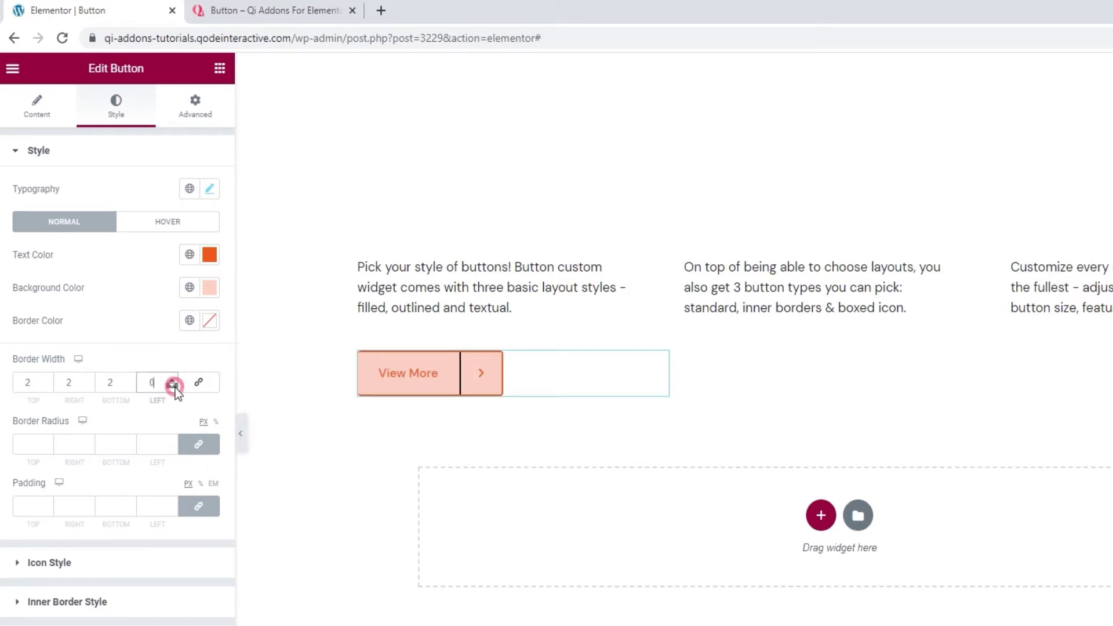
click(128, 386)
click(128, 387)
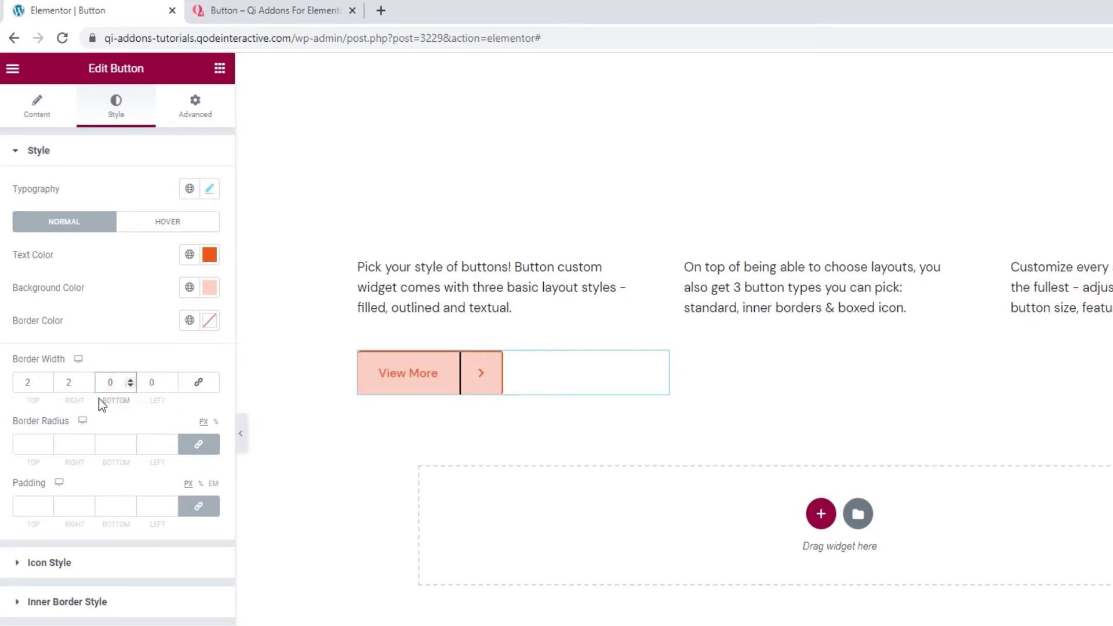
click(46, 386)
click(47, 386)
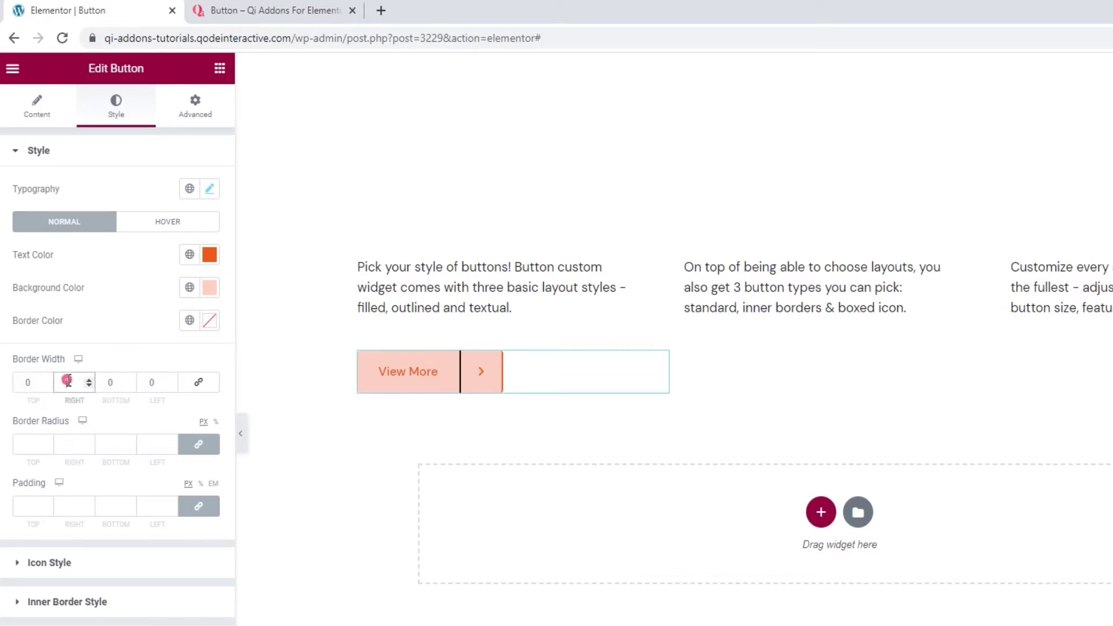
click(85, 385)
click(85, 386)
click(103, 327)
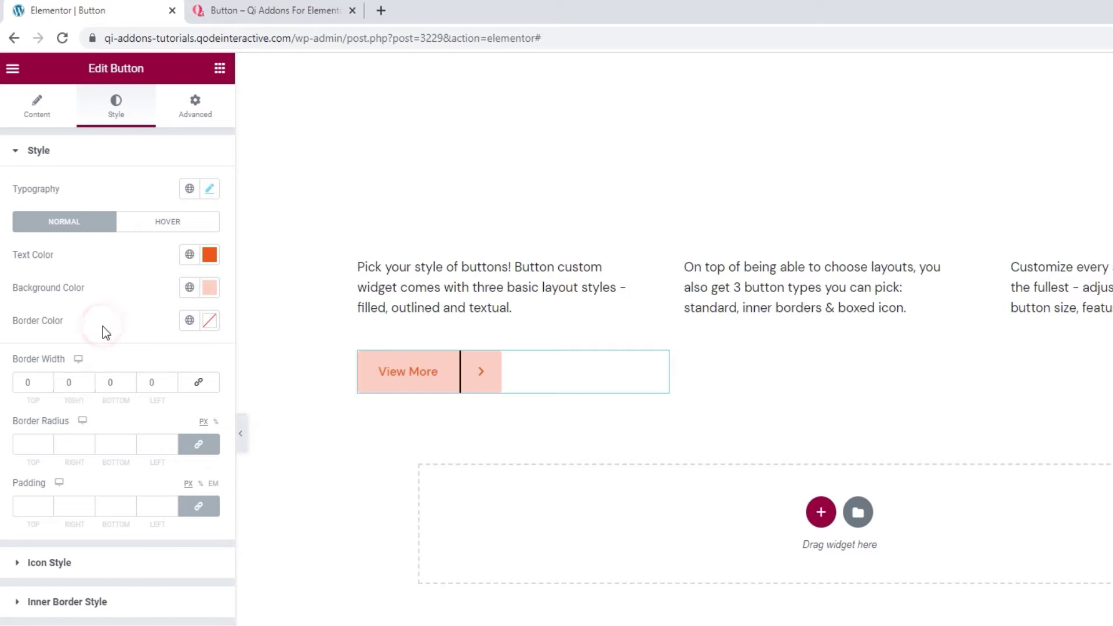
In the hover styling, try a dark #171515 text colour, then clear it.
click(162, 229)
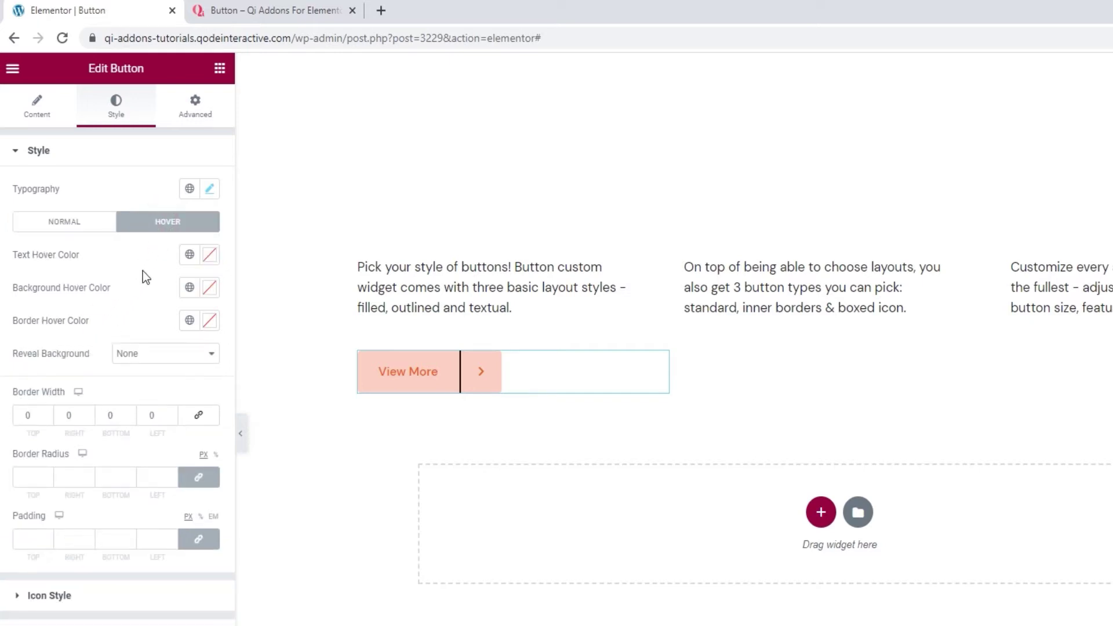
click(209, 254)
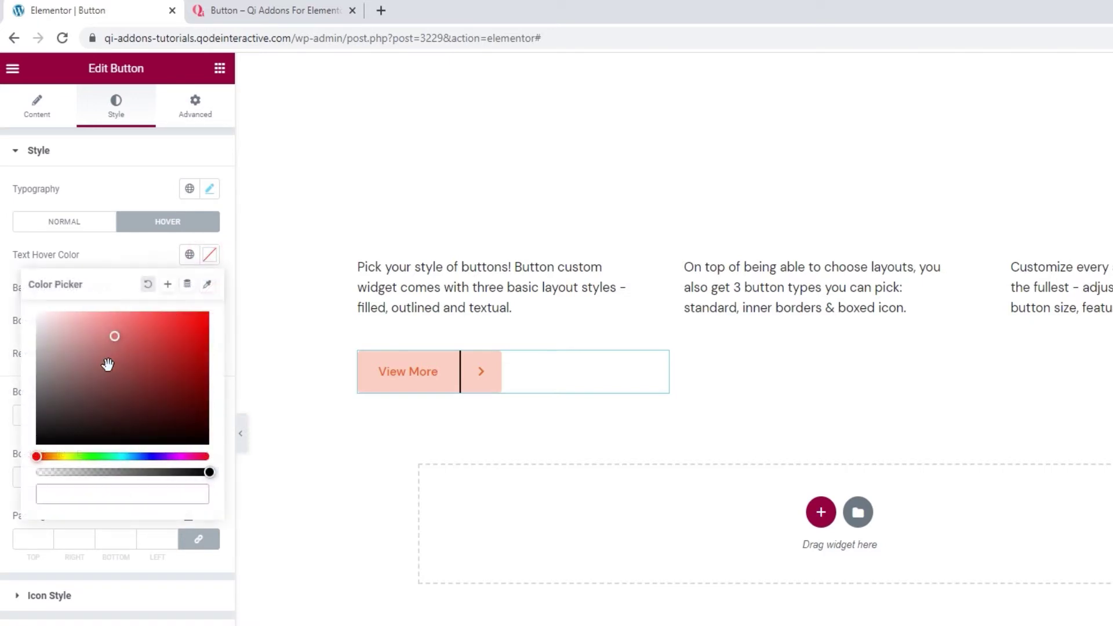
click(60, 429)
drag(60, 429, 51, 433)
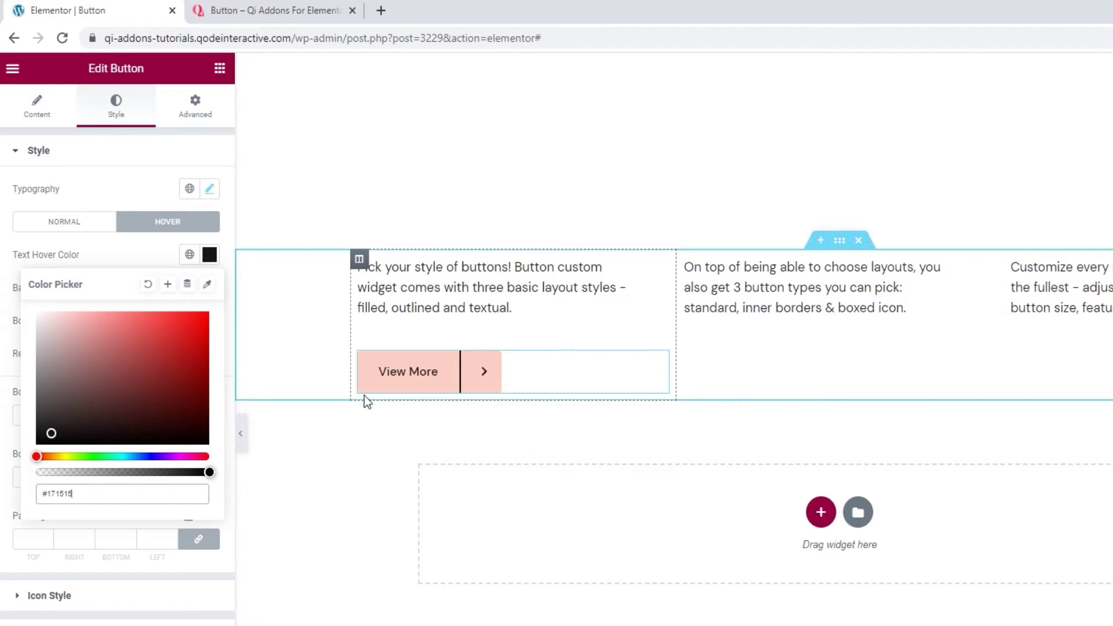
click(148, 284)
click(155, 263)
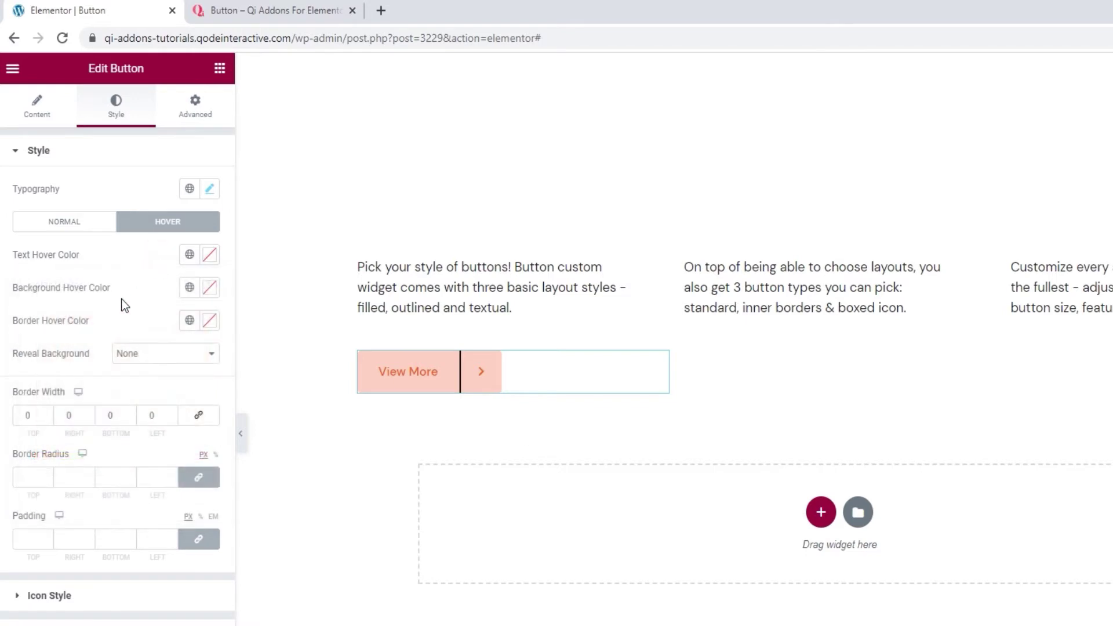
Set the hover background colour to red #DD5A5A.
click(208, 301)
drag(162, 360, 139, 363)
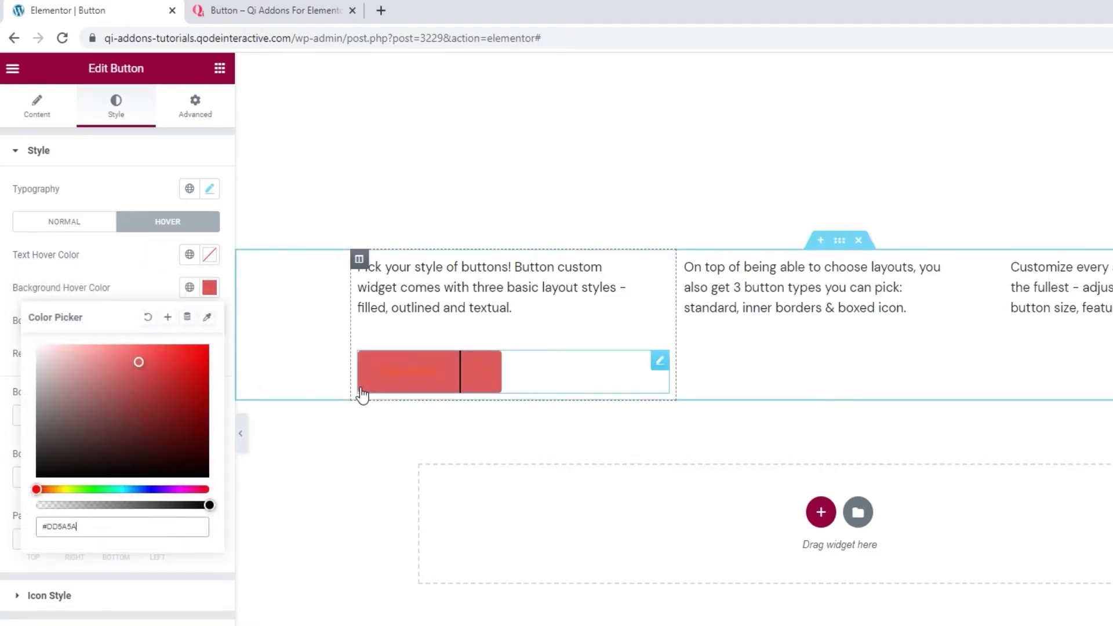
click(142, 273)
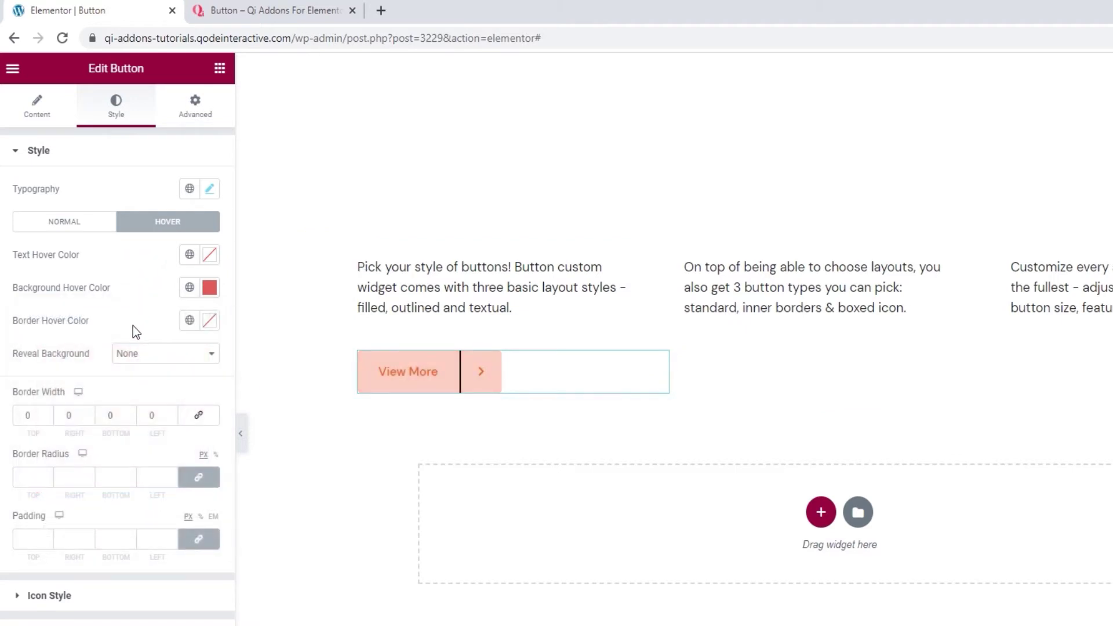
Try Horizontal and Vertical Reveal Background, then set it back to None.
click(186, 365)
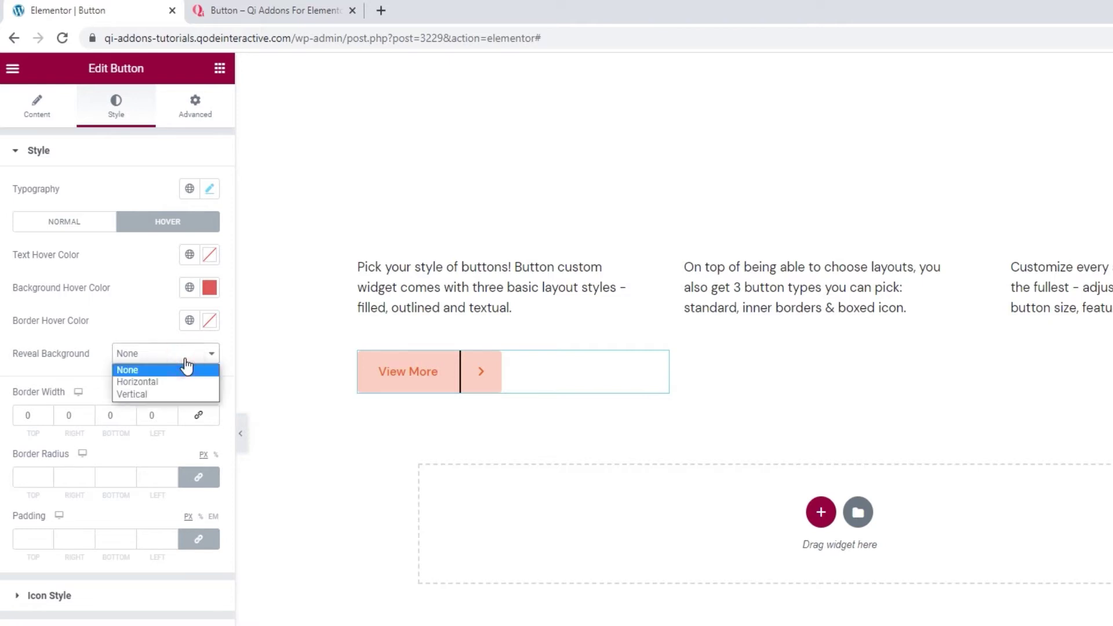
click(173, 382)
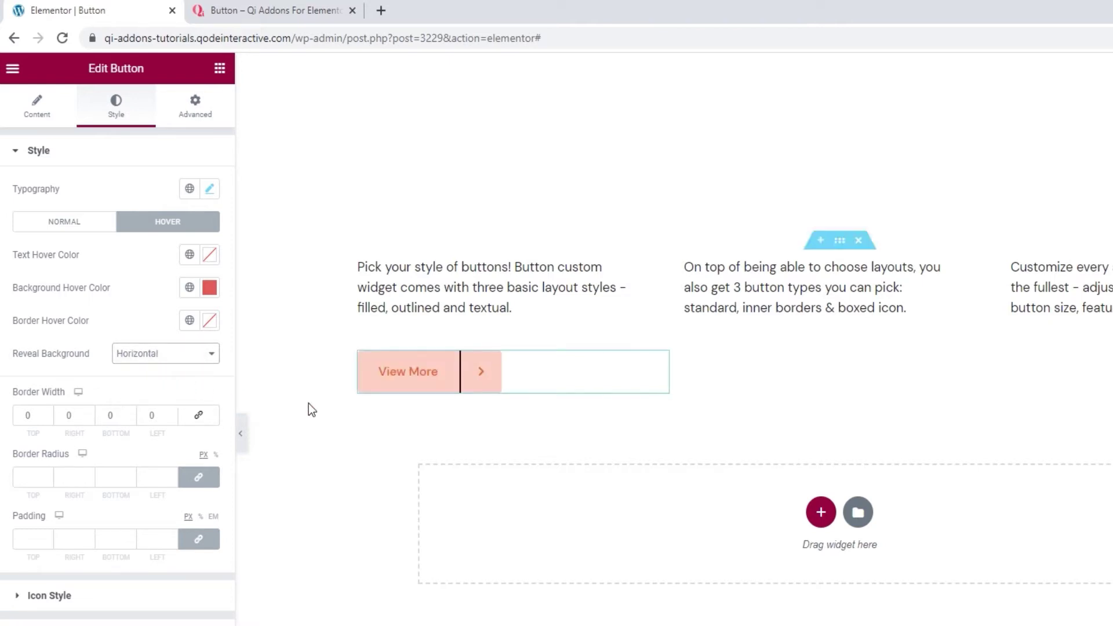
click(184, 358)
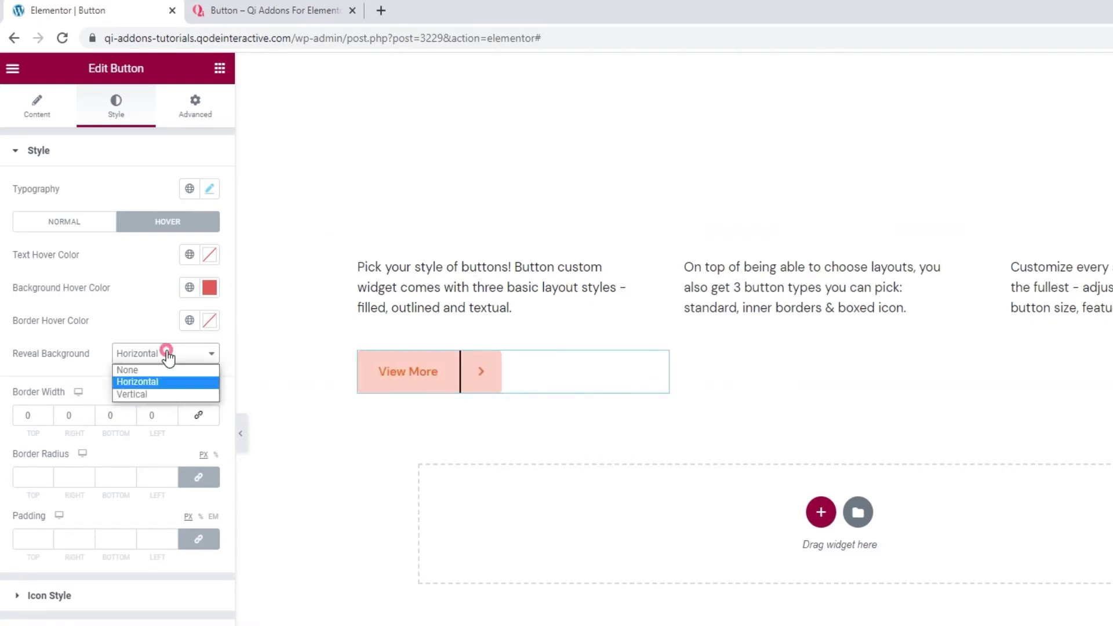
click(165, 392)
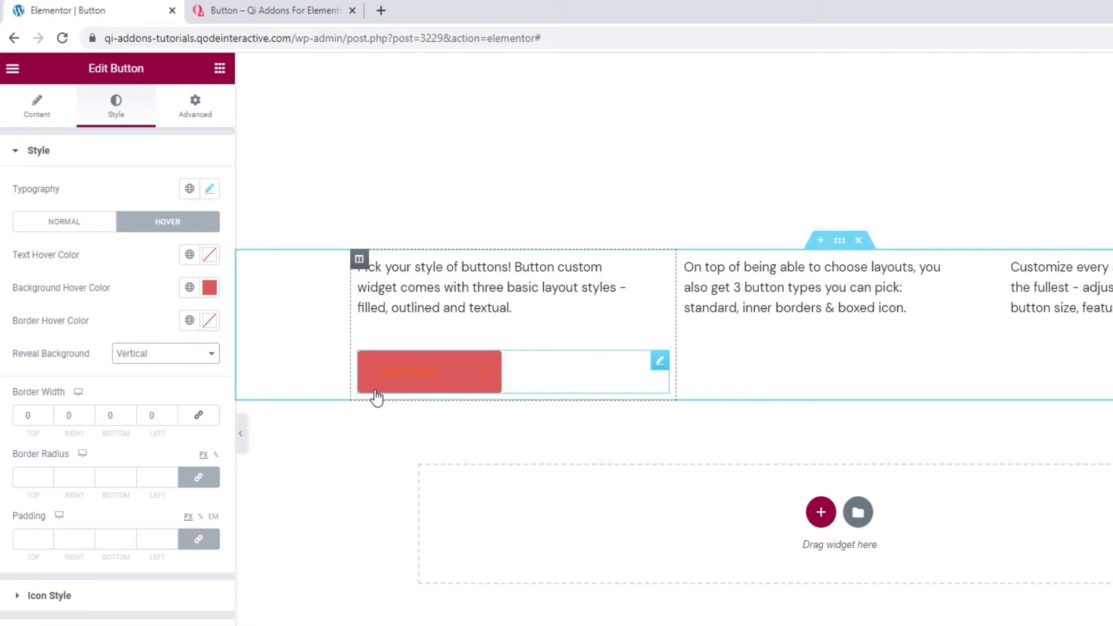
click(215, 357)
click(158, 366)
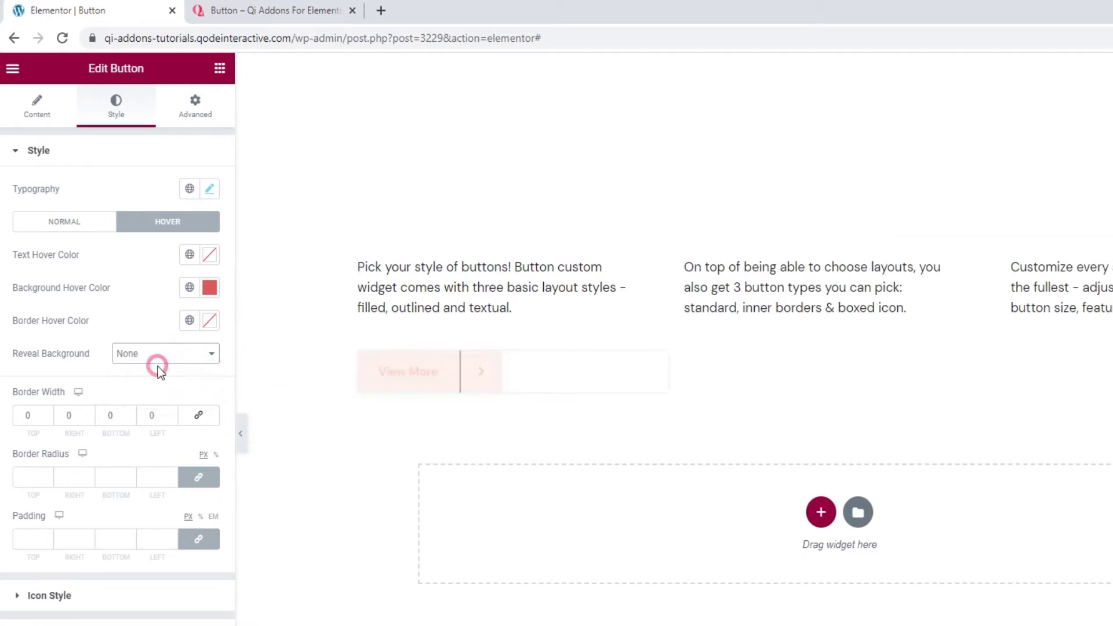
Clear the red Background Hover Color and leave Border Hover Color unset.
click(209, 288)
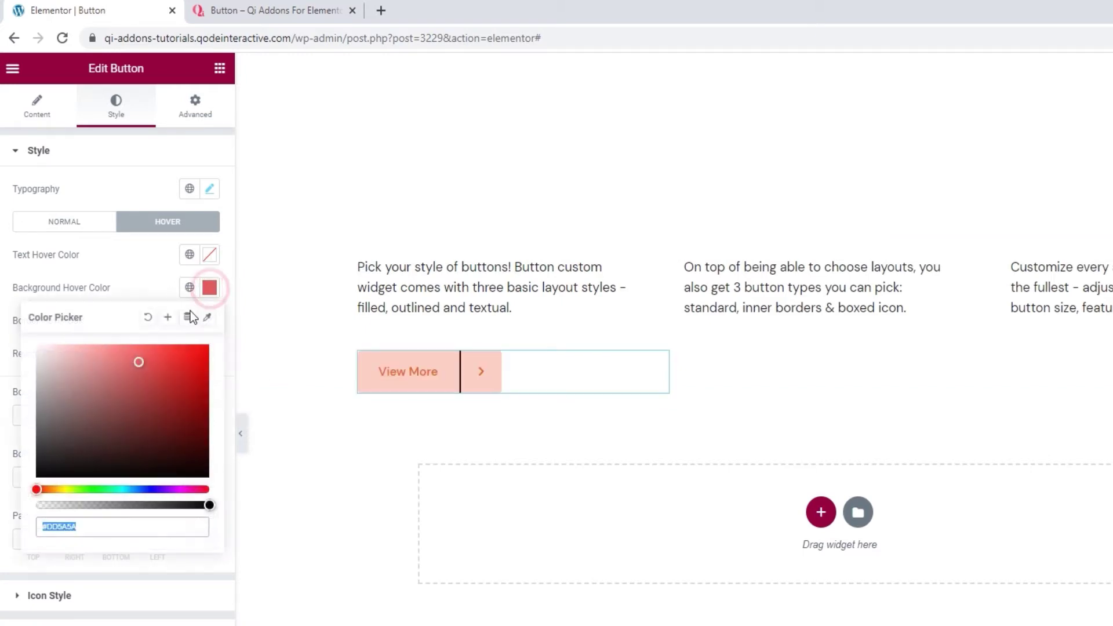
click(151, 317)
click(146, 279)
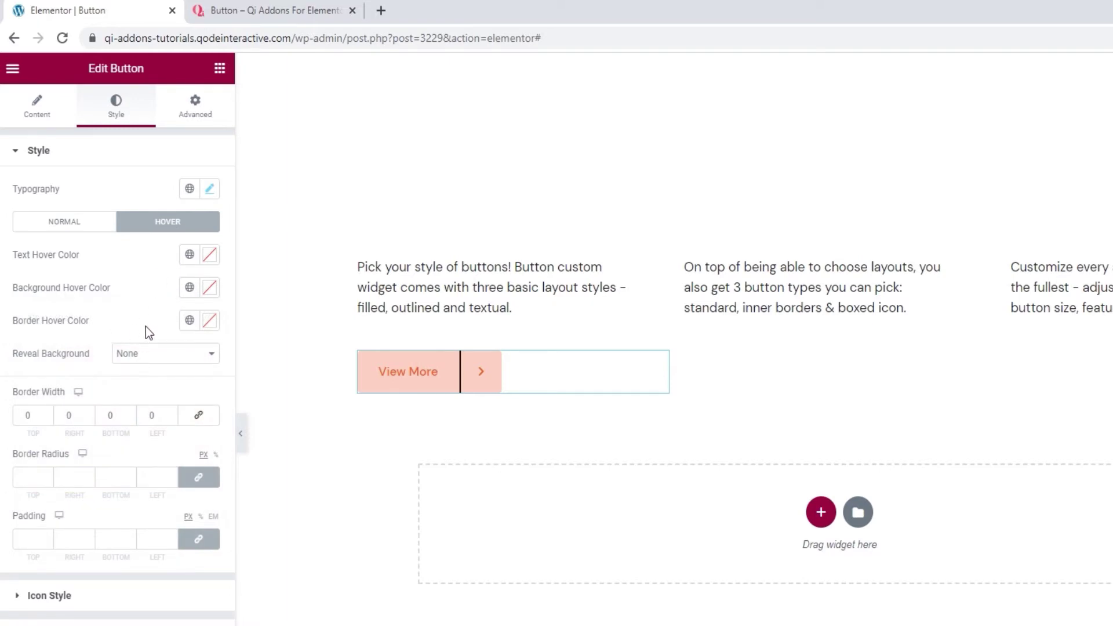
click(207, 323)
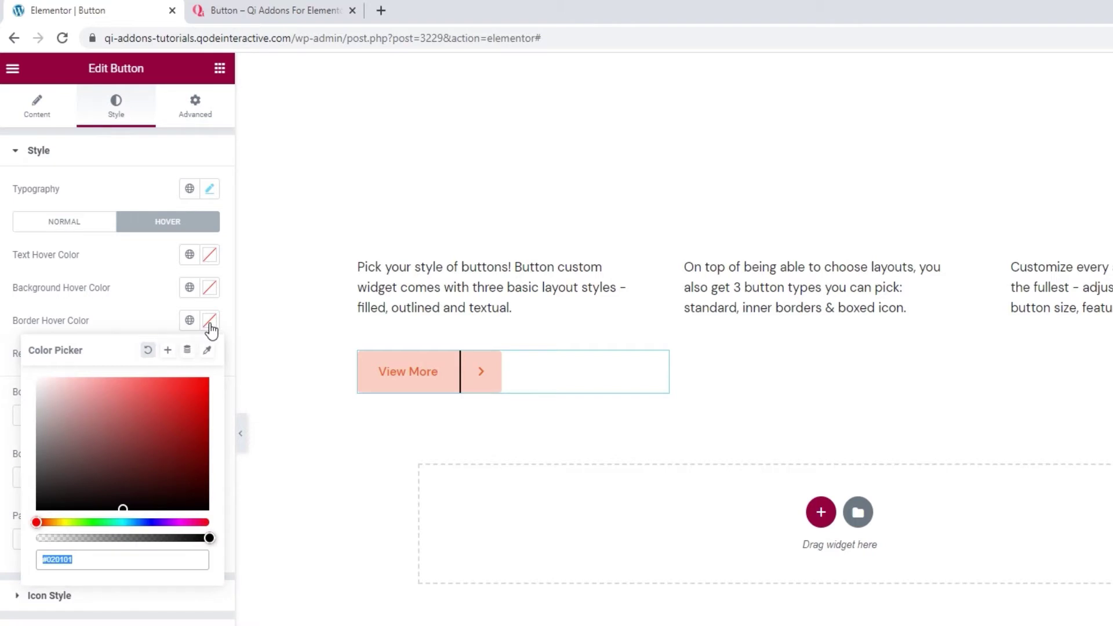
click(155, 319)
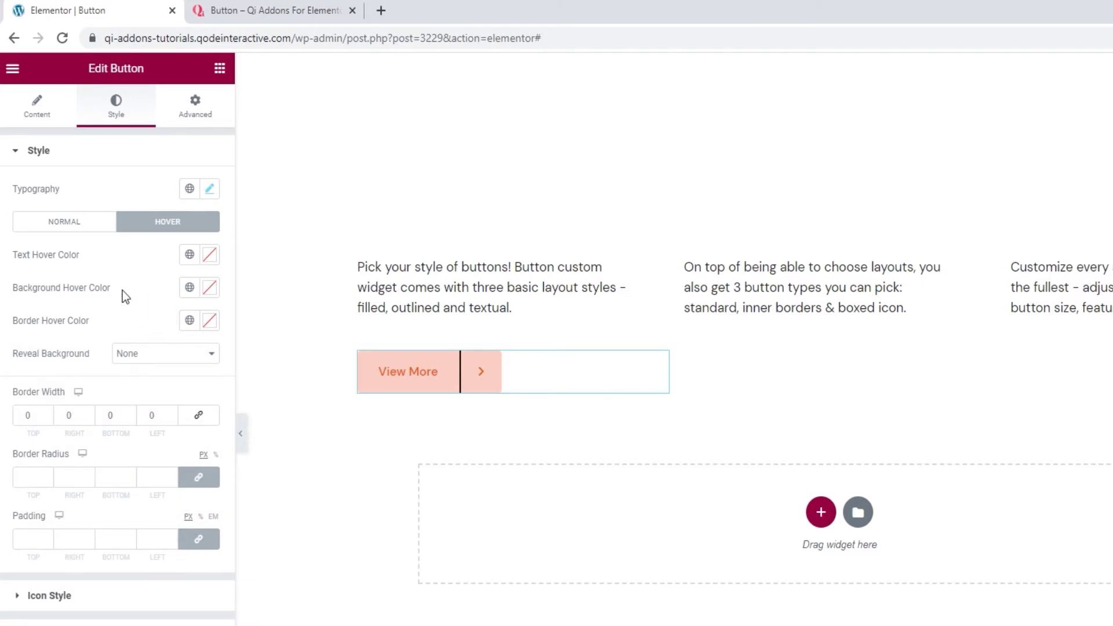
Return to Normal styling and set the button's border radius to 0.
click(77, 221)
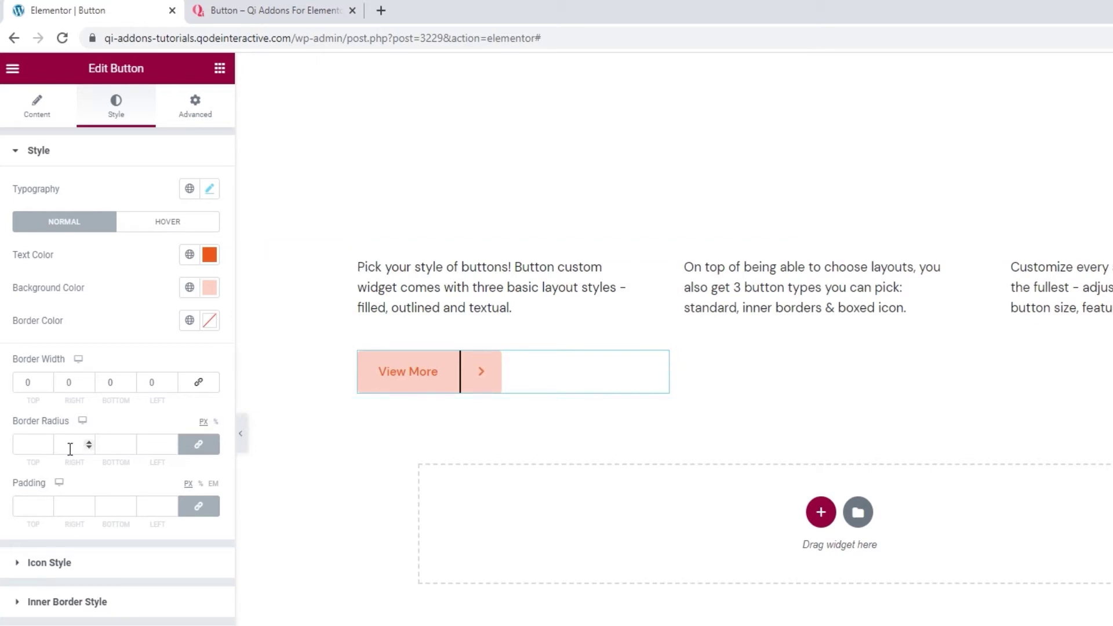
click(46, 444)
text(1)
drag(46, 444, 46, 444)
double_click(28, 451)
text(0)
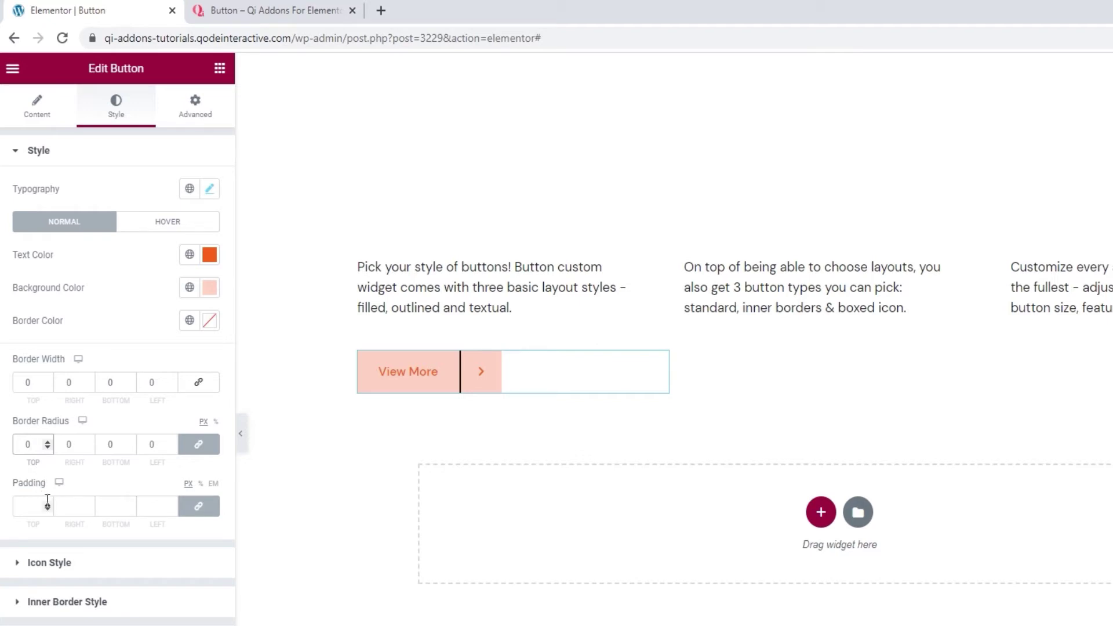
Unlink padding and set it to 17 top, 35 right, 17 bottom, 35 left.
scroll(47, 504, up, 18)
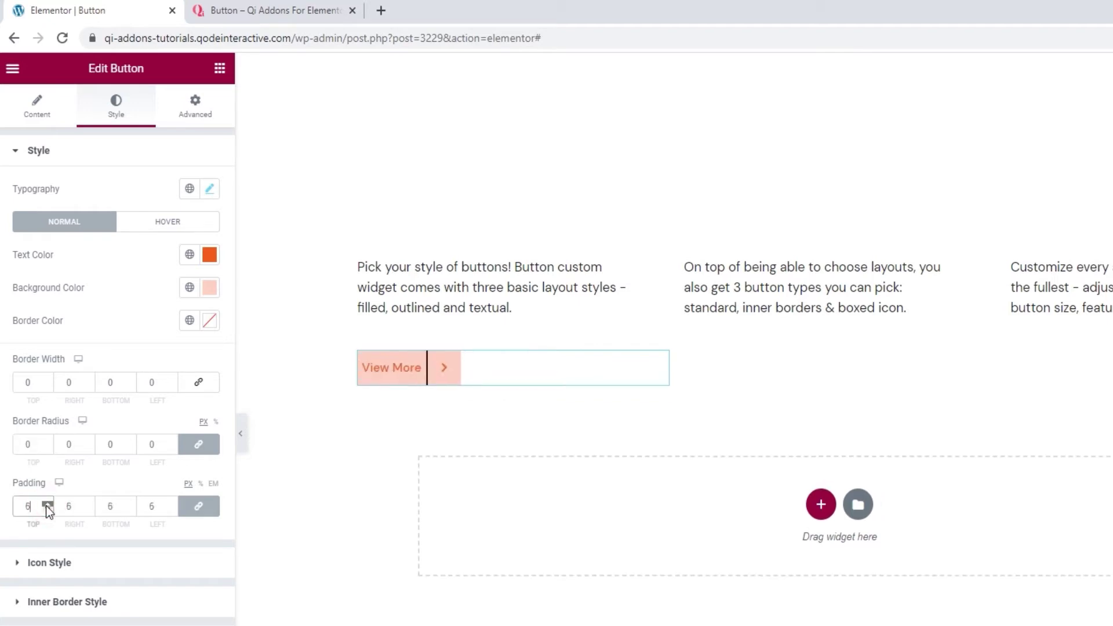
scroll(46, 506, up, 8)
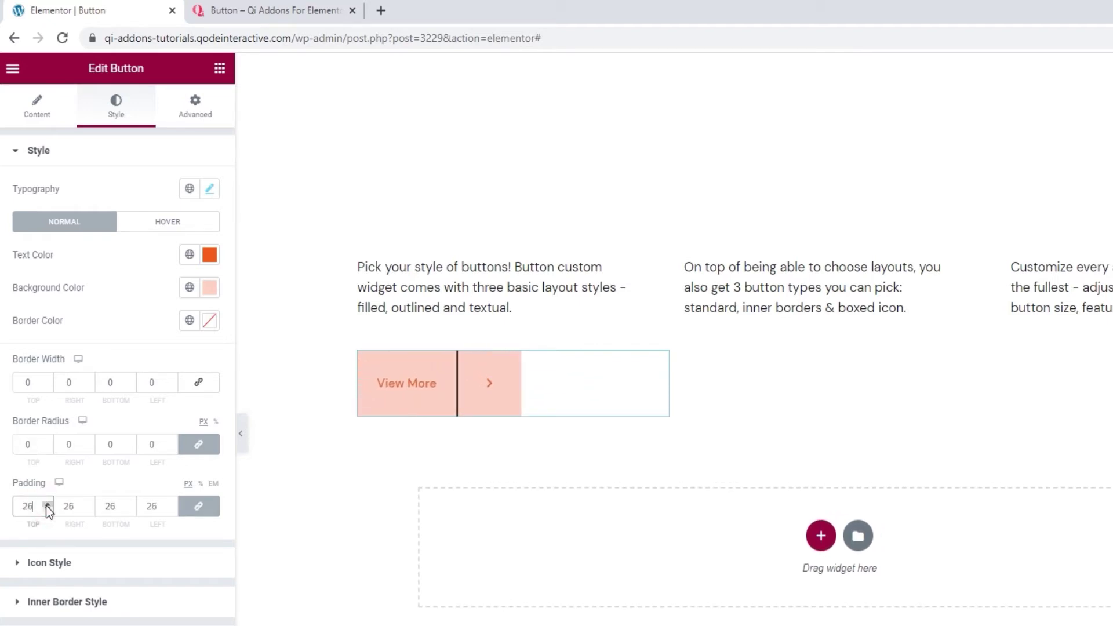
double_click(26, 505)
key(BackSpace)
click(199, 507)
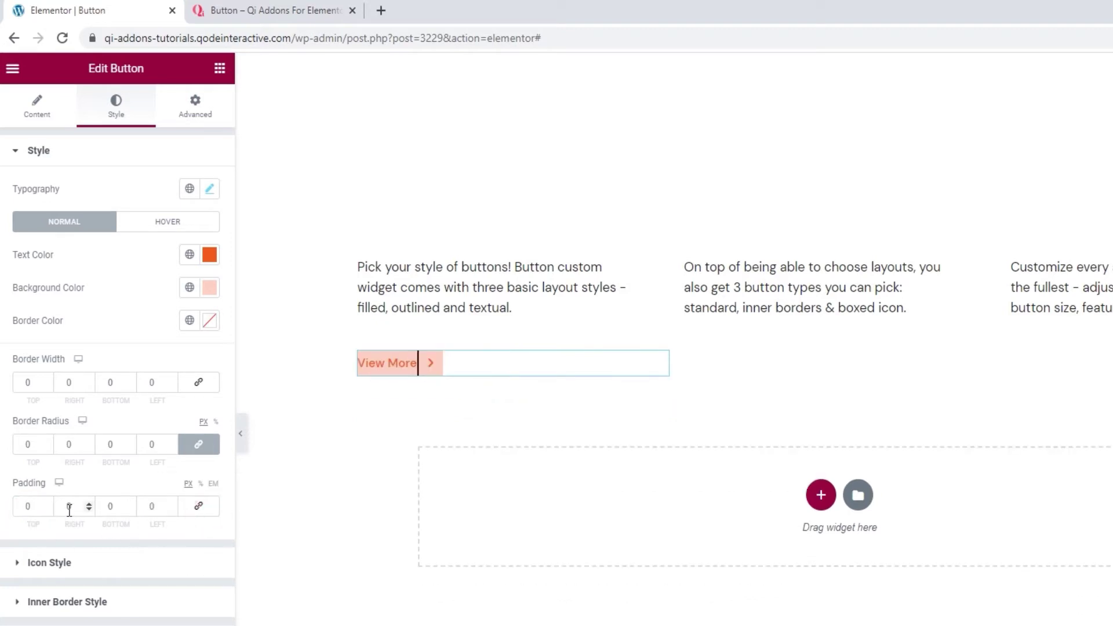
double_click(29, 505)
text(17)
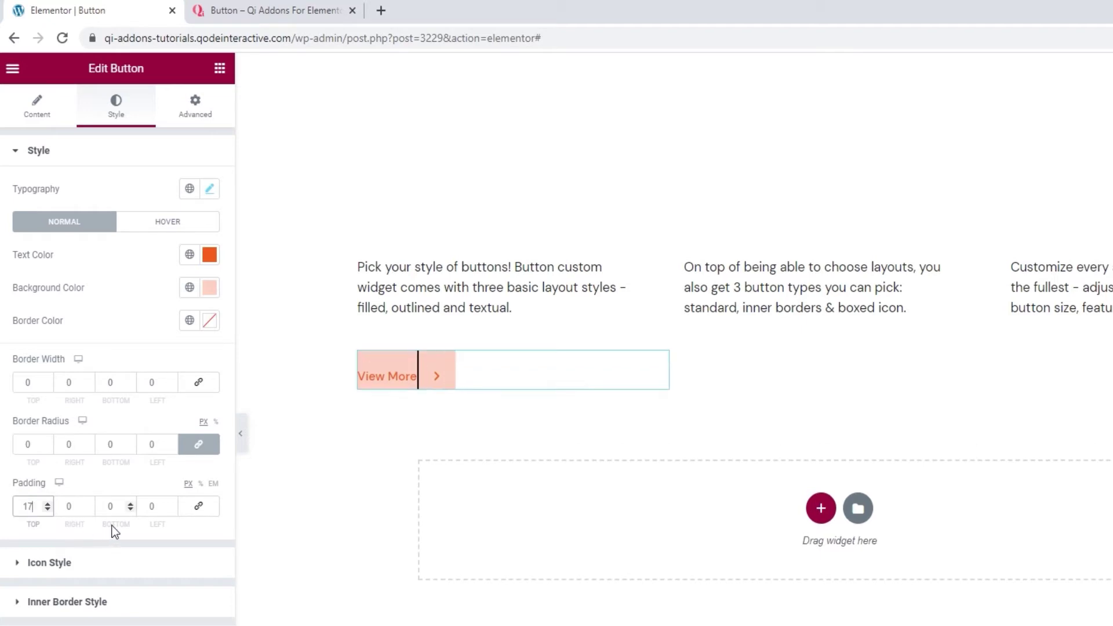
double_click(82, 505)
text(35)
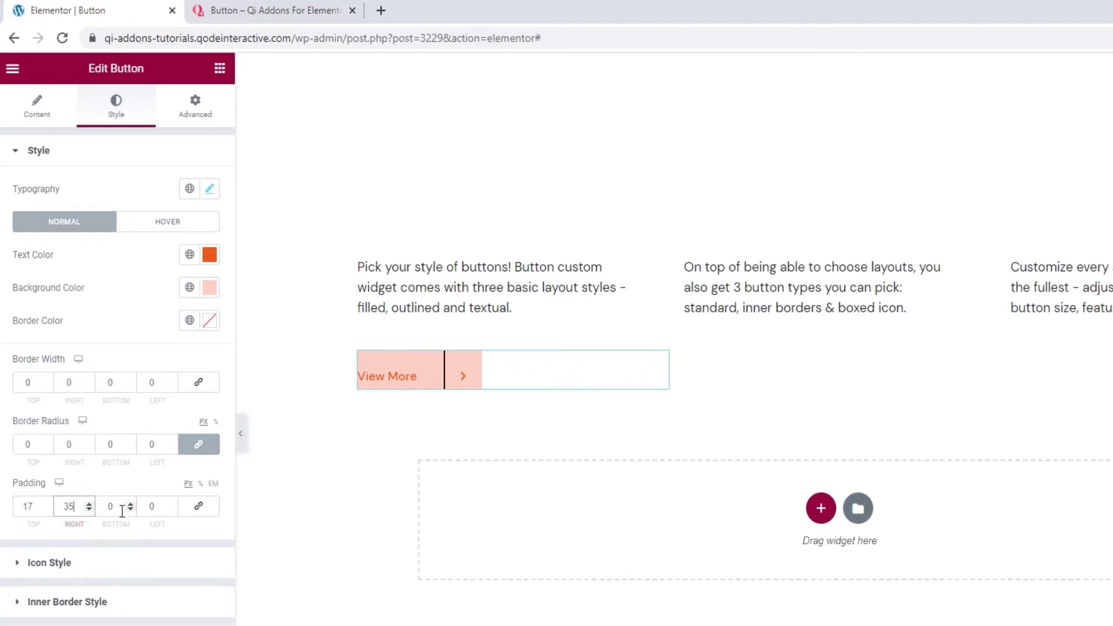
double_click(117, 507)
text(17)
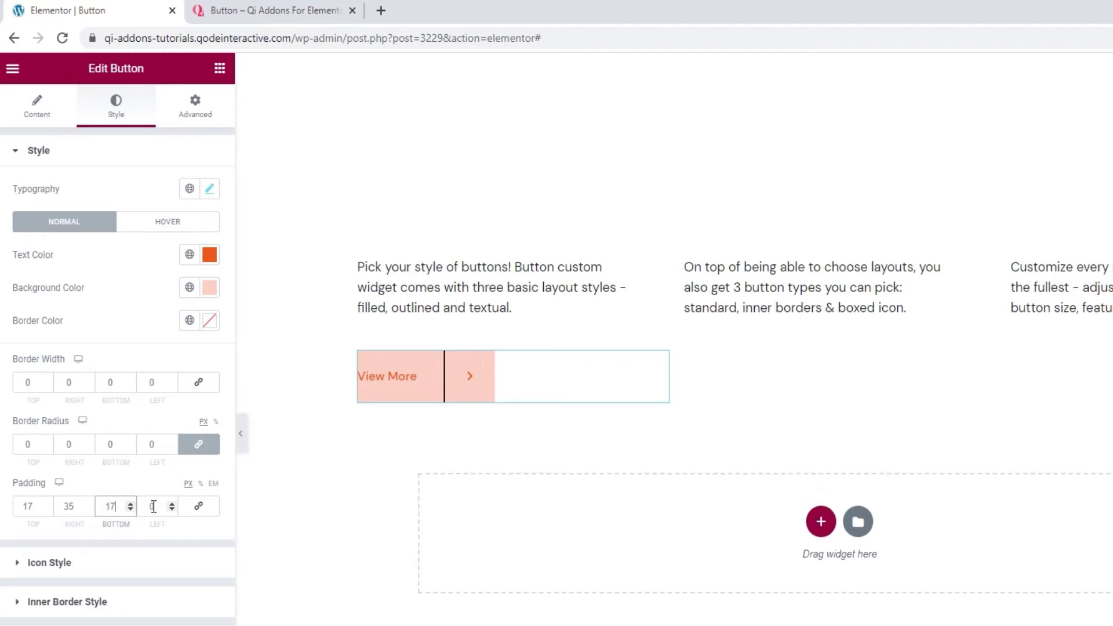
double_click(152, 506)
text(35)
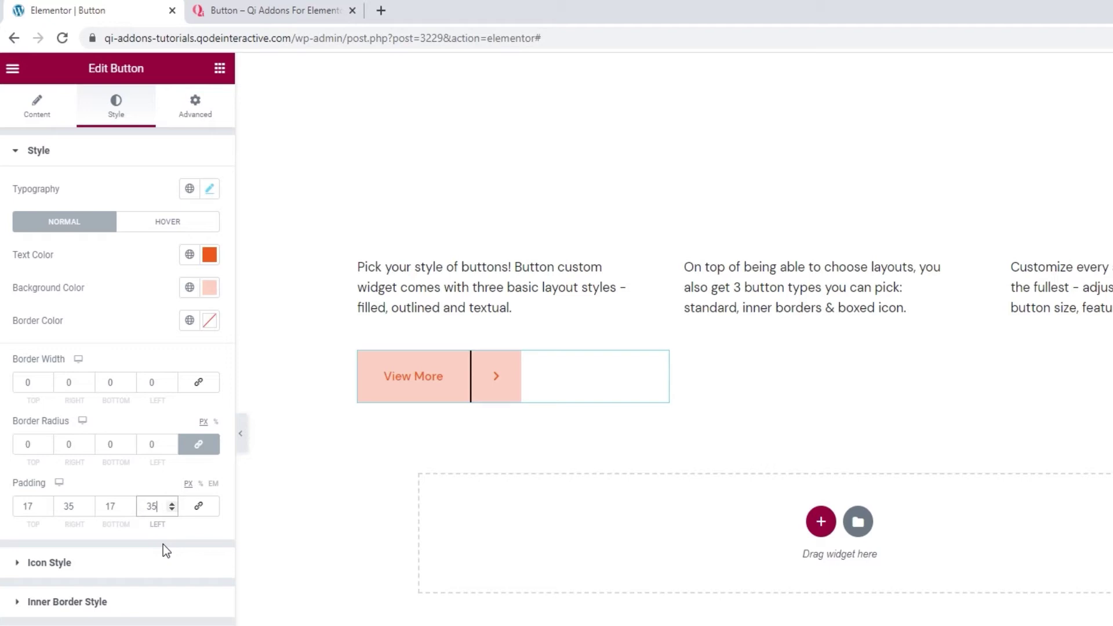
click(163, 560)
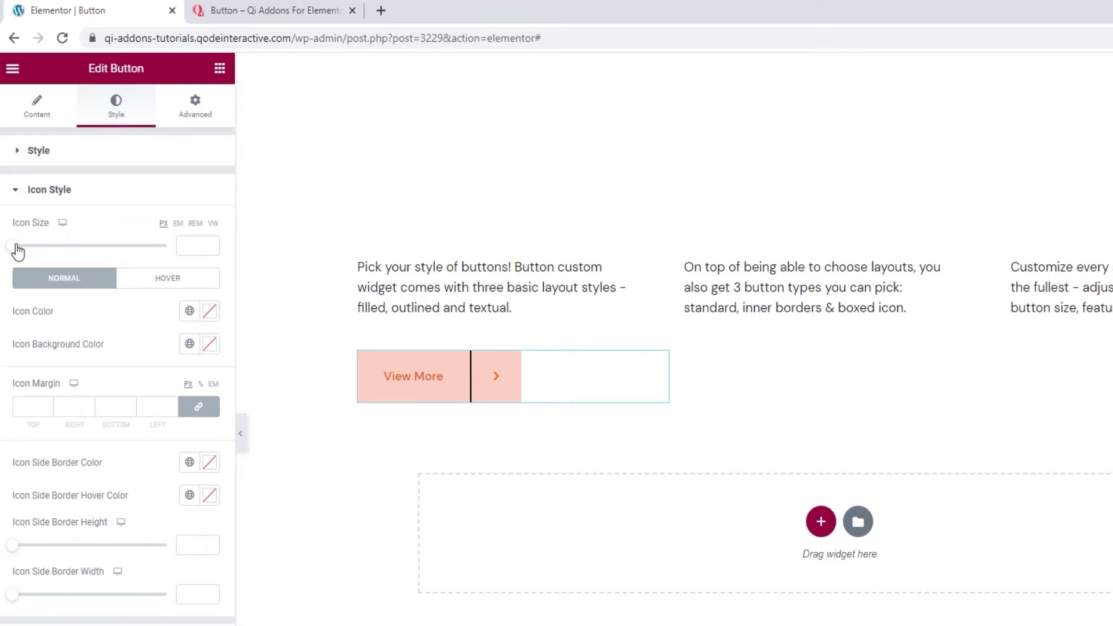
Try a 5 px arrow icon size, then clear the icon size value.
drag(16, 249, 27, 250)
double_click(186, 246)
key(BackSpace)
Try a pink icon colour and dark red icon background, then clear both.
click(210, 313)
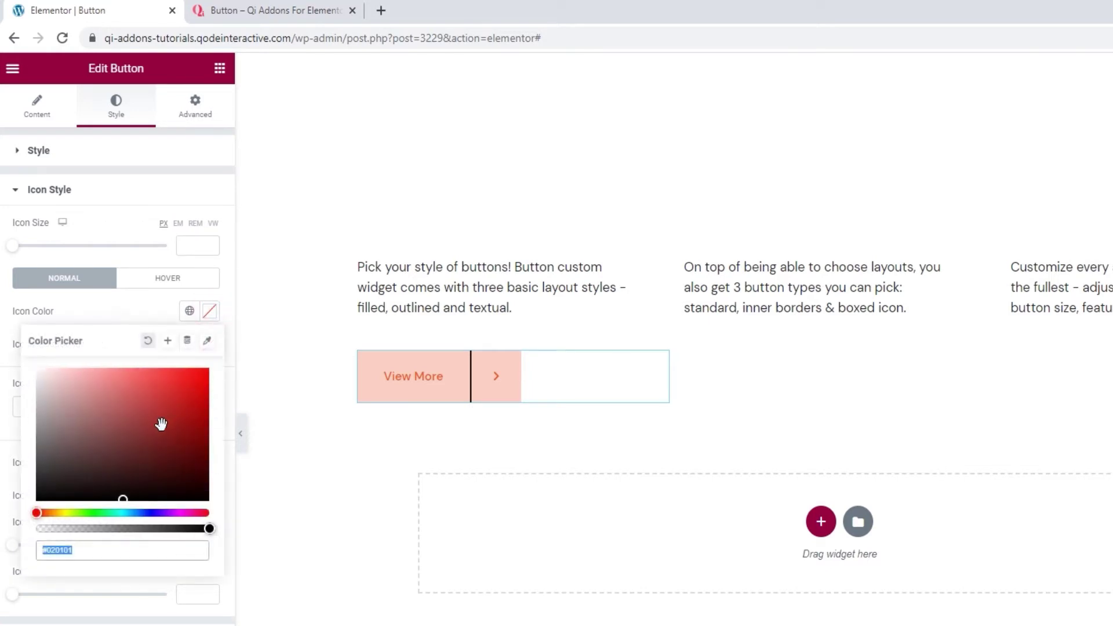
mouse_move(158, 423)
mouse_down()
mouse_move(103, 393)
mouse_move(156, 393)
mouse_move(179, 410)
mouse_up()
click(146, 344)
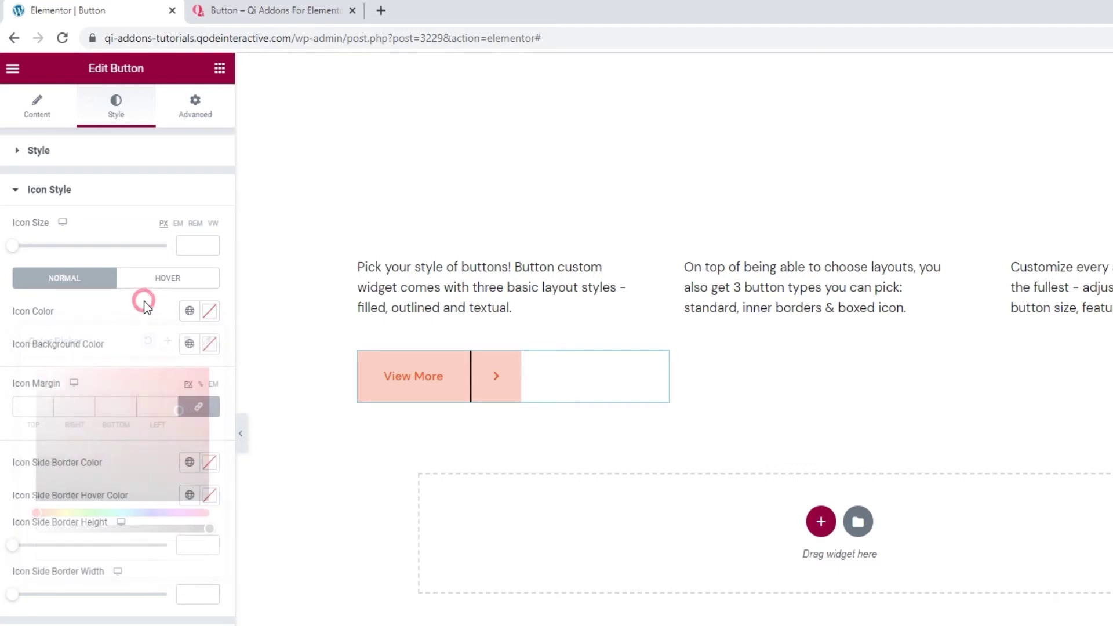
click(210, 344)
click(147, 437)
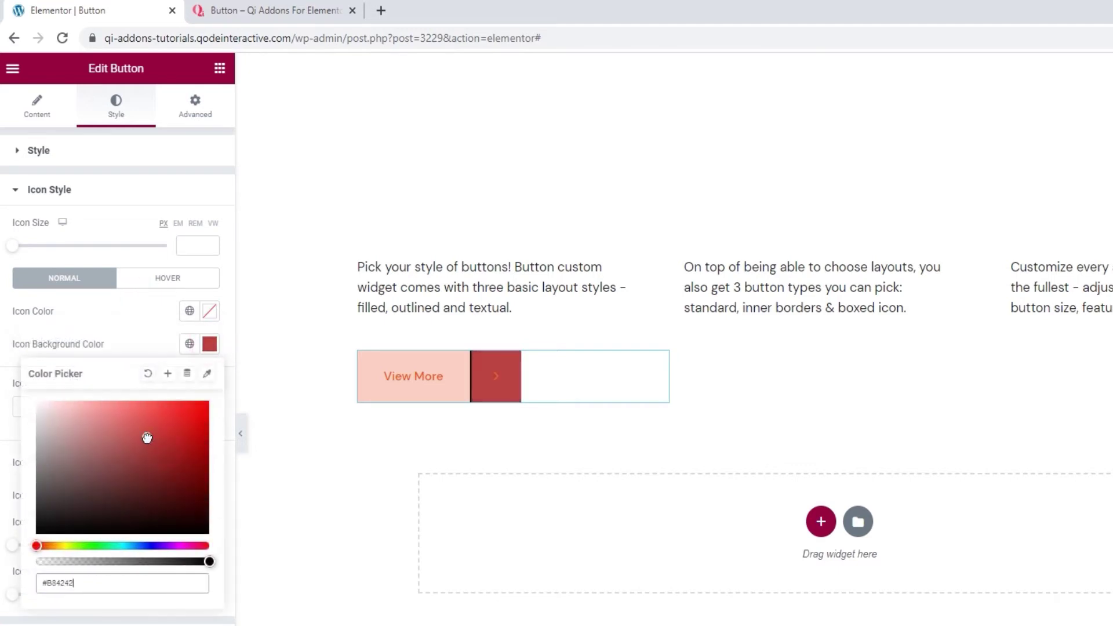
click(148, 373)
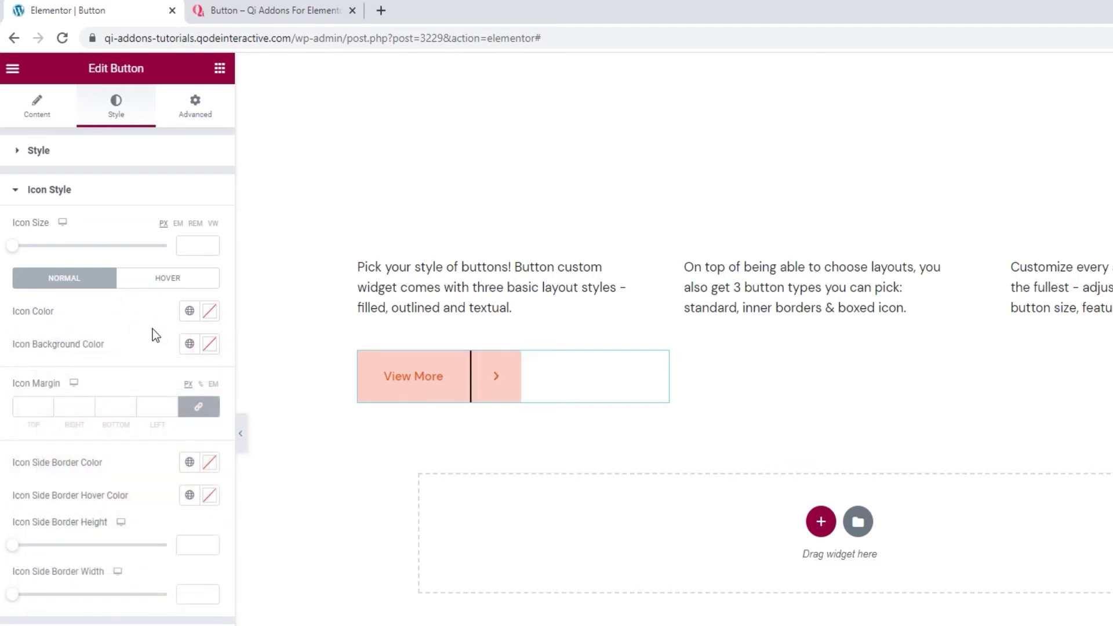
In the icon's Hover state, try a red hover background colour, then clear it.
click(174, 282)
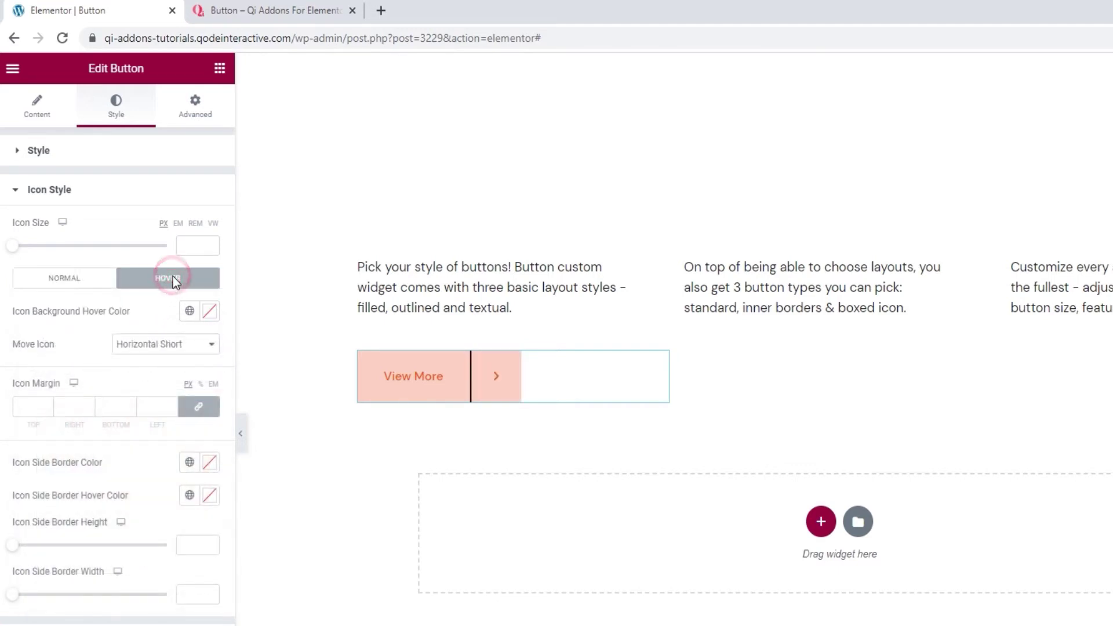
click(209, 311)
click(160, 401)
drag(160, 401, 142, 399)
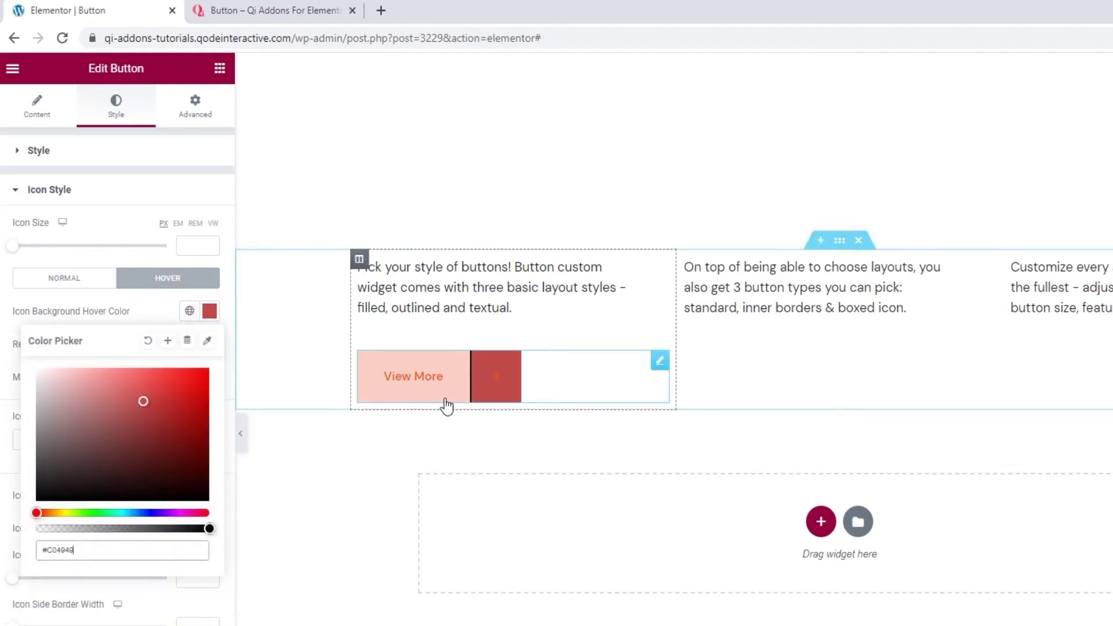
click(146, 339)
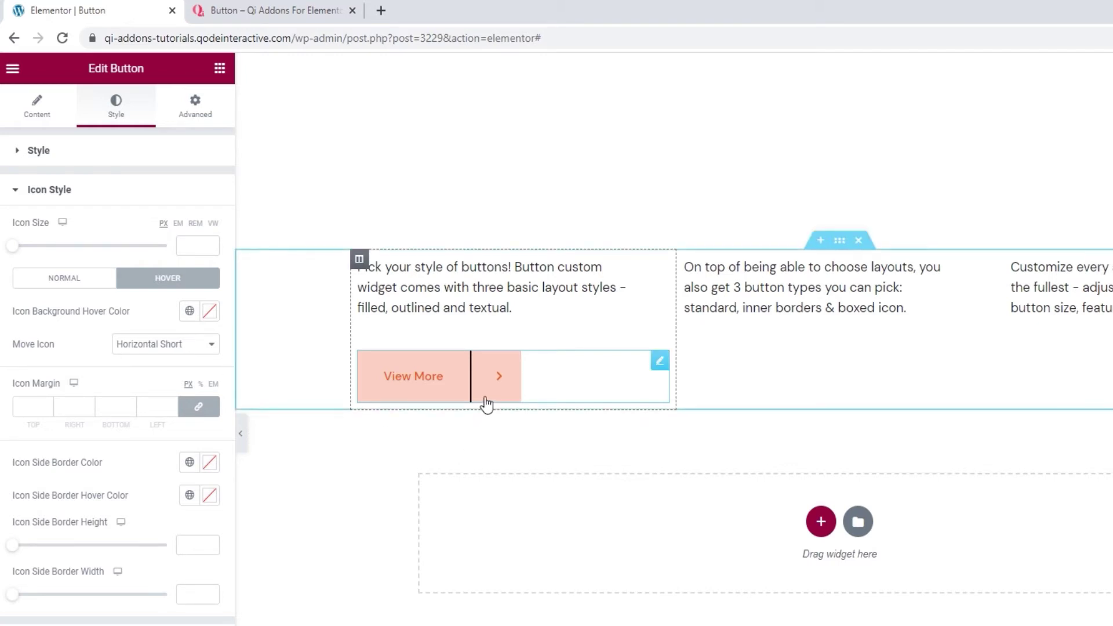
Try horizontal, vertical, diagonal and no Move Icon options, settling on Vertical.
click(211, 345)
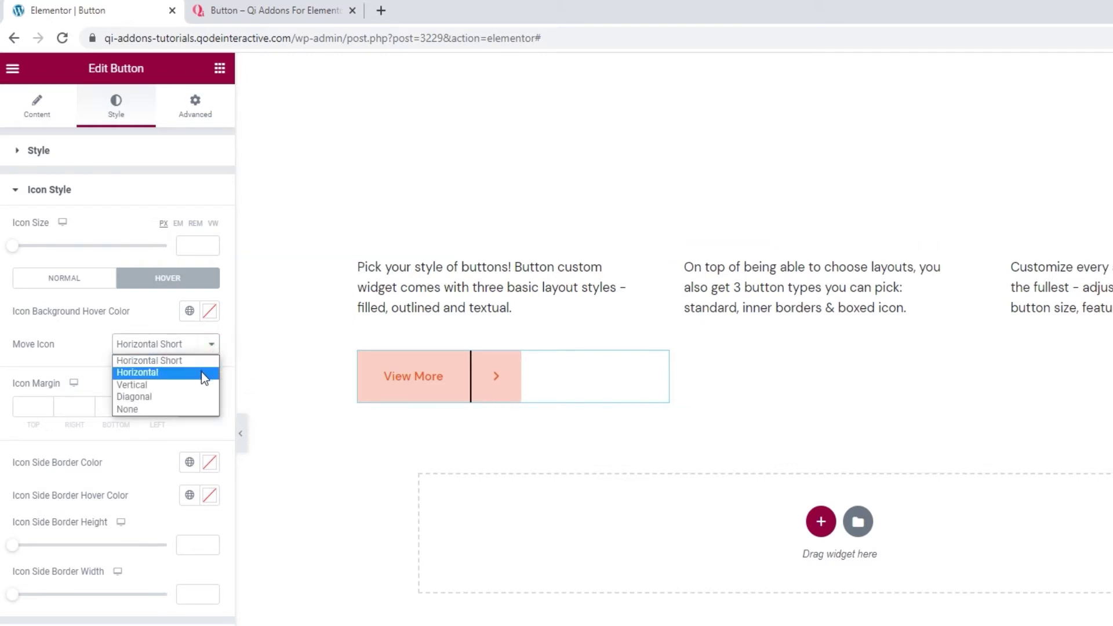
click(201, 374)
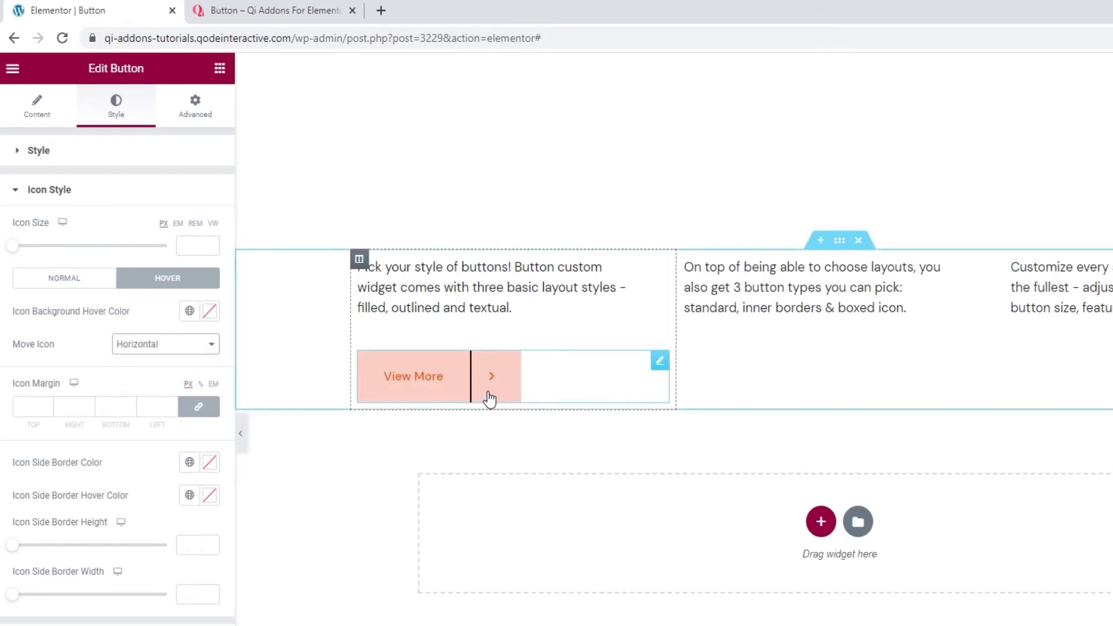
click(206, 348)
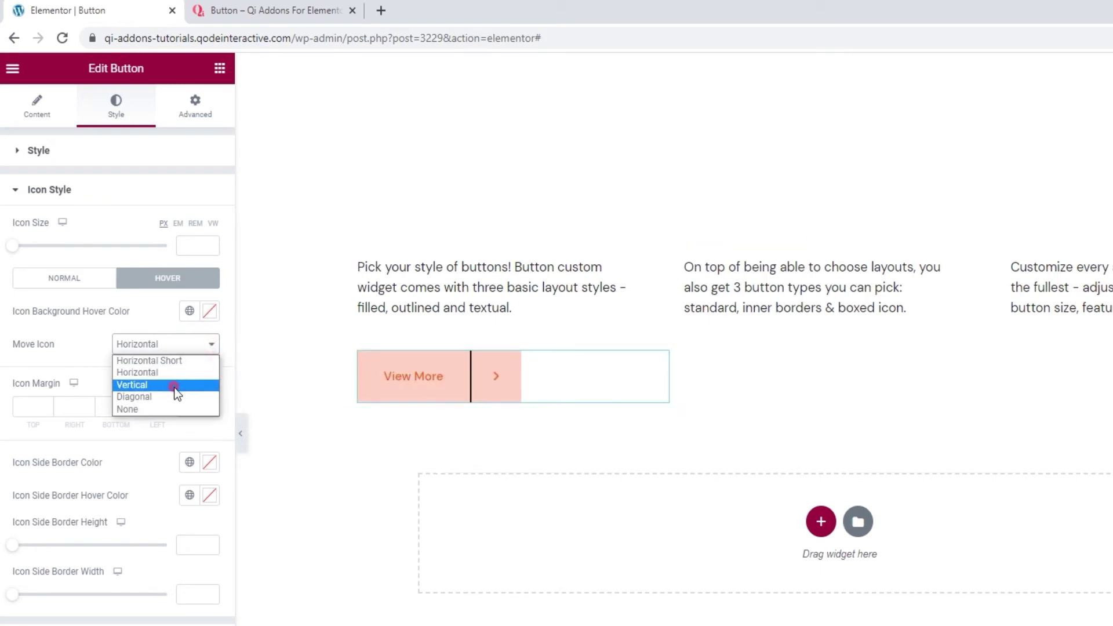
click(173, 387)
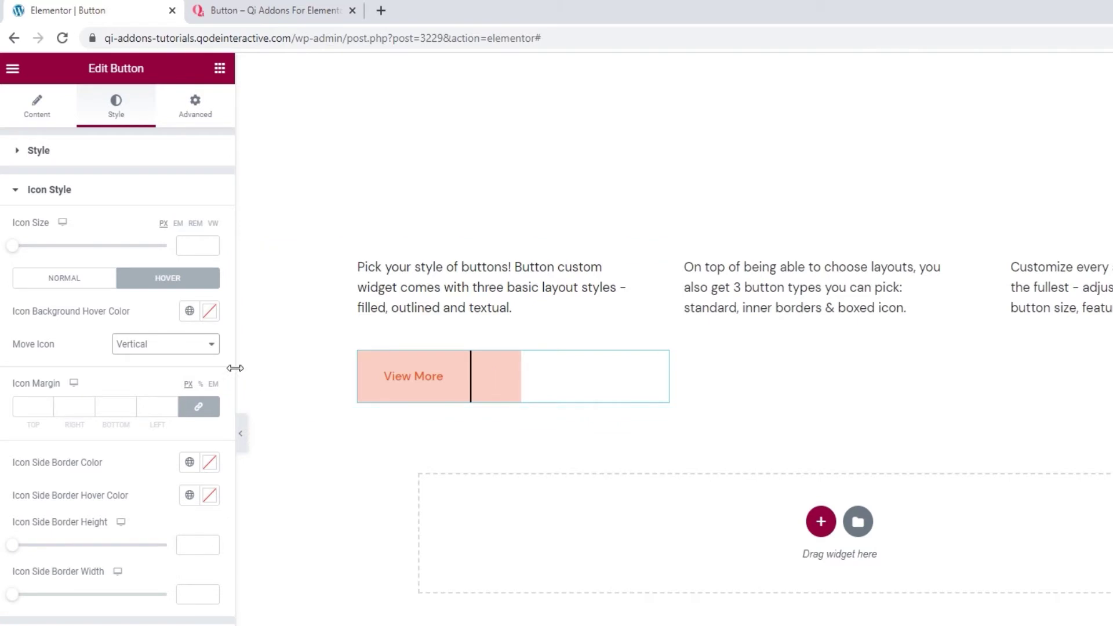
click(211, 345)
click(191, 394)
click(212, 345)
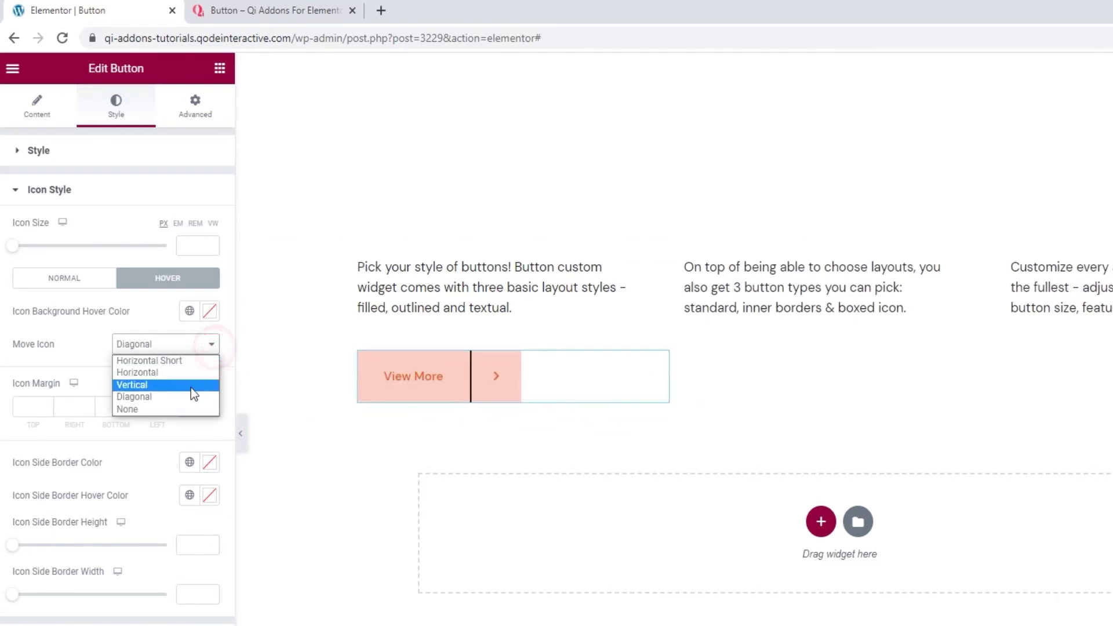
click(183, 408)
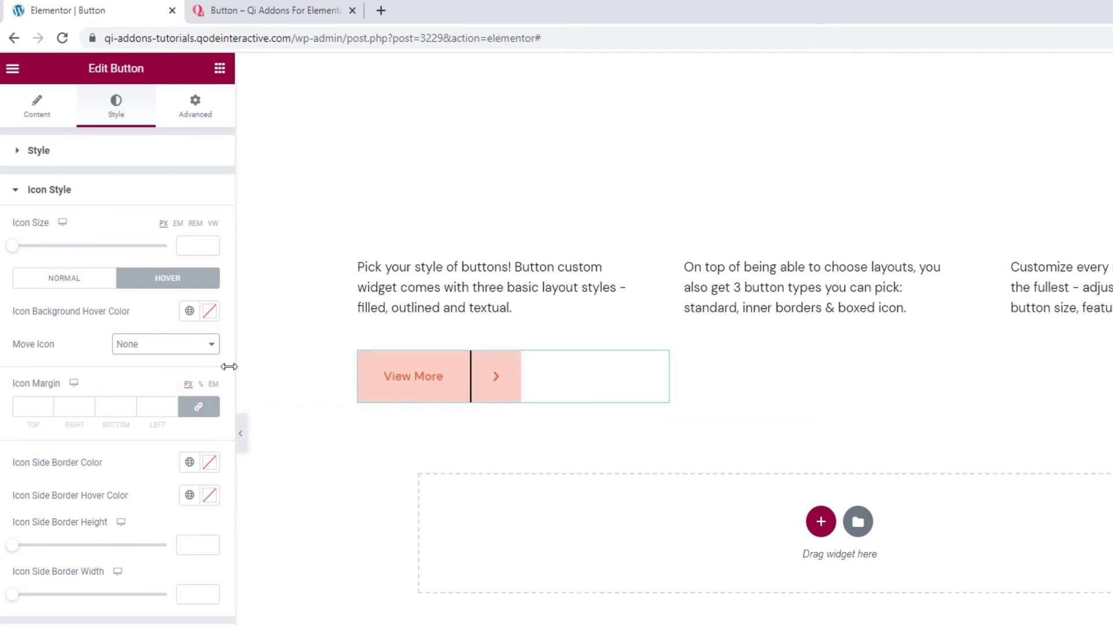
click(192, 348)
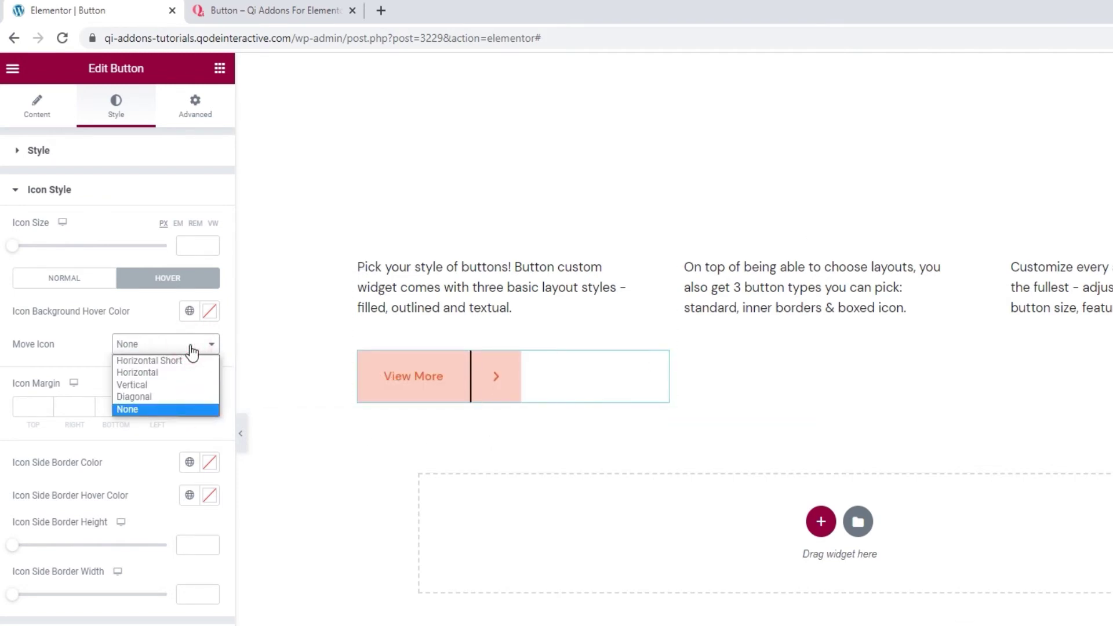
click(183, 385)
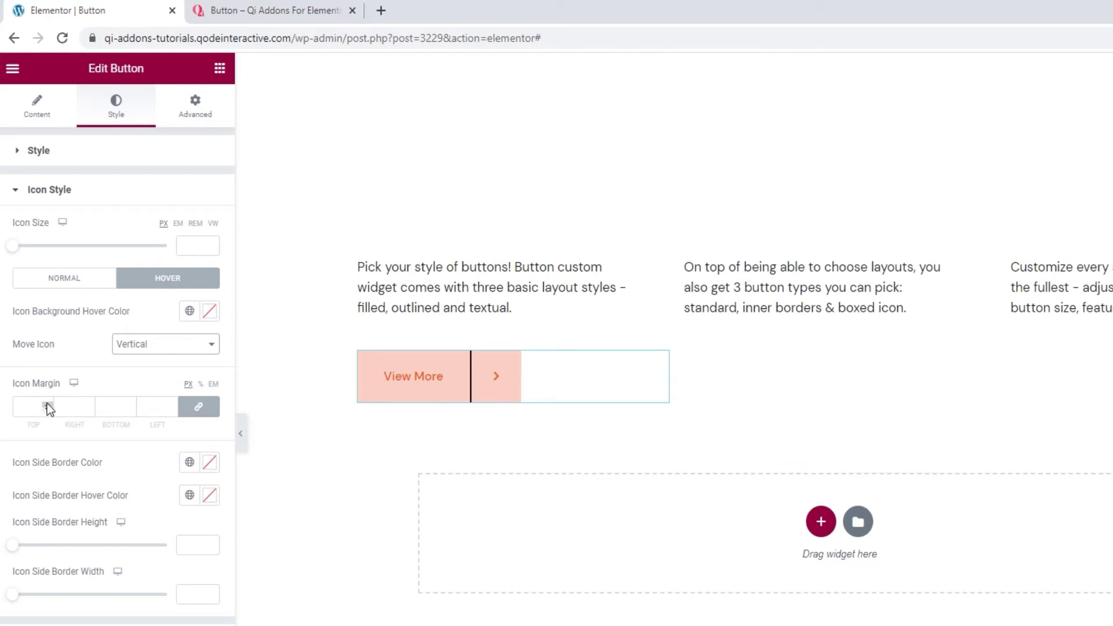
Unlink the icon margin and set top to 2, with right, bottom and left at 0.
click(47, 405)
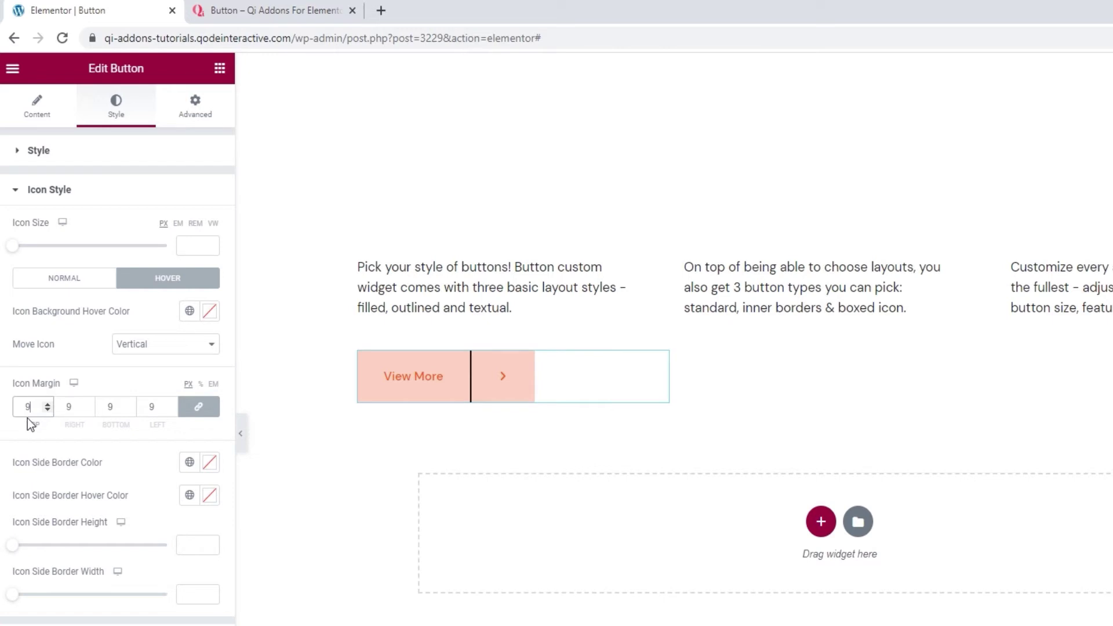
click(25, 410)
key(BackSpace)
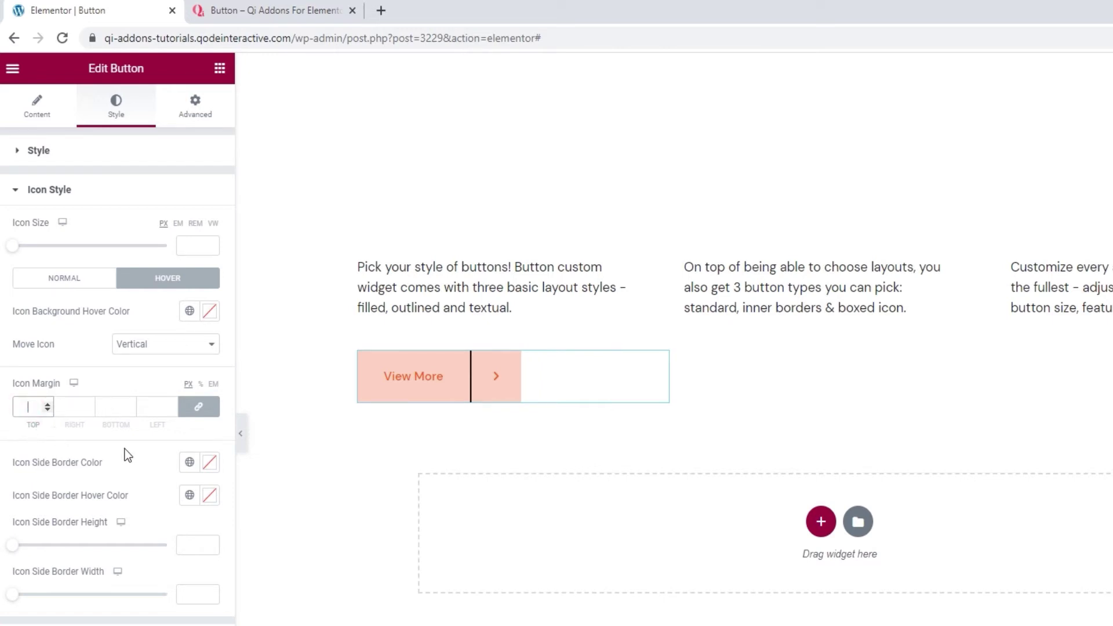
click(200, 407)
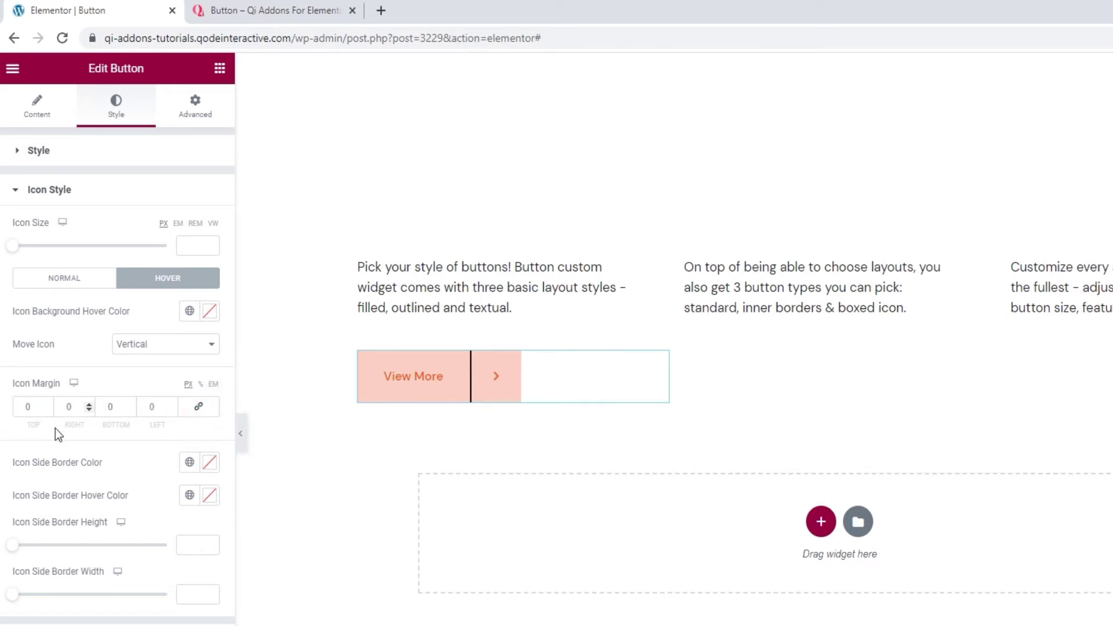
click(48, 405)
click(47, 404)
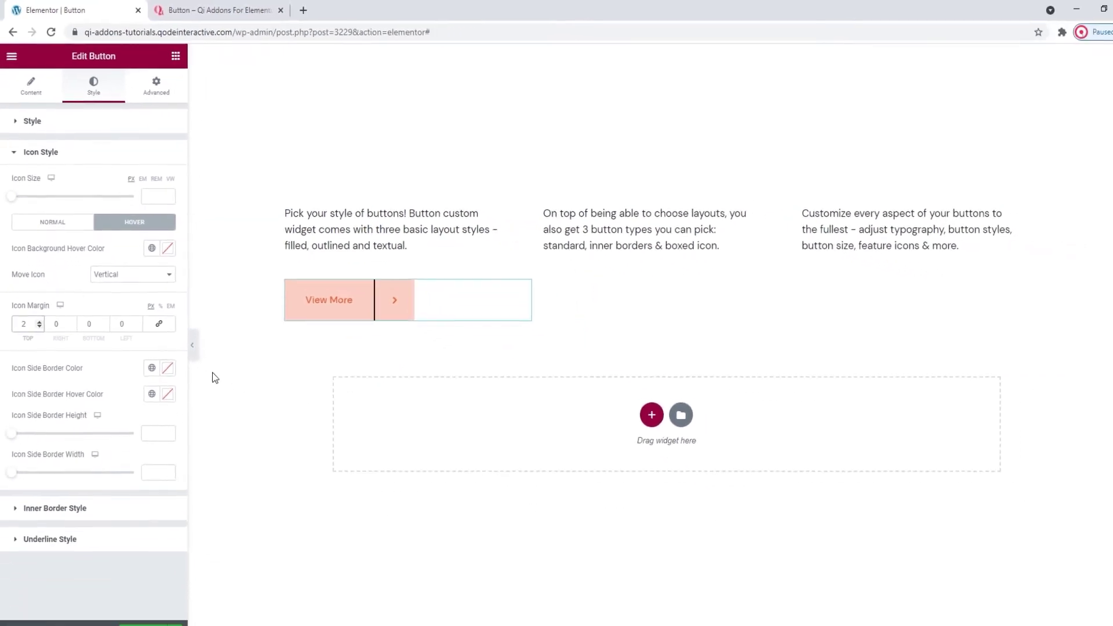
click(168, 368)
Set the Icon Side Border Color to #ee581d.
drag(117, 444, 89, 430)
double_click(74, 539)
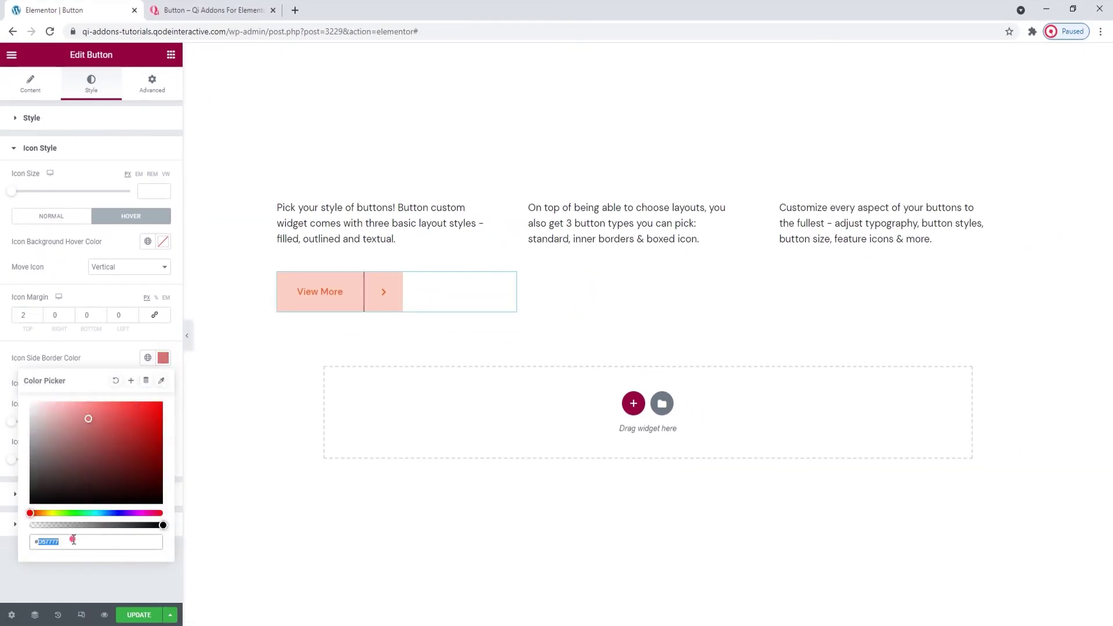
text(ee581d)
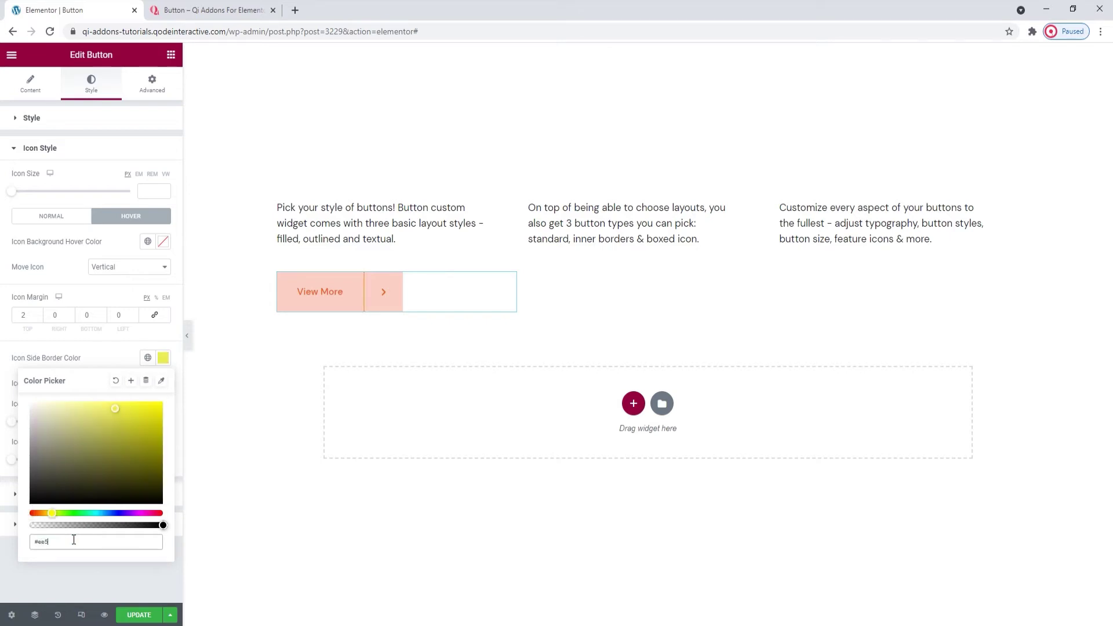
click(102, 360)
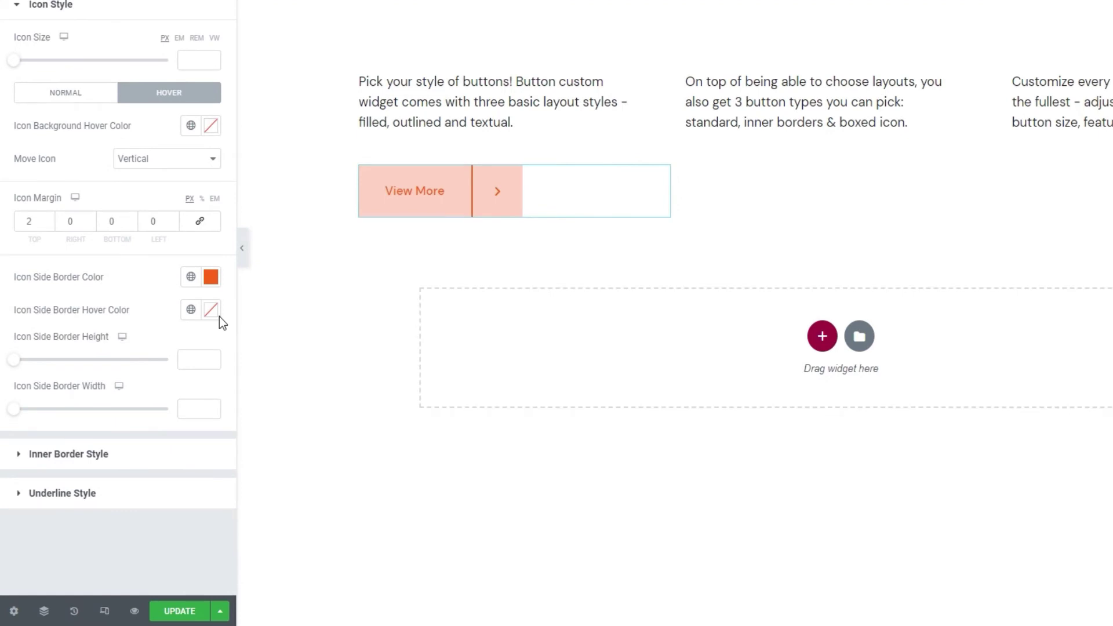
Try a greyish pink Icon Side Border Hover Color, then clear it.
click(215, 313)
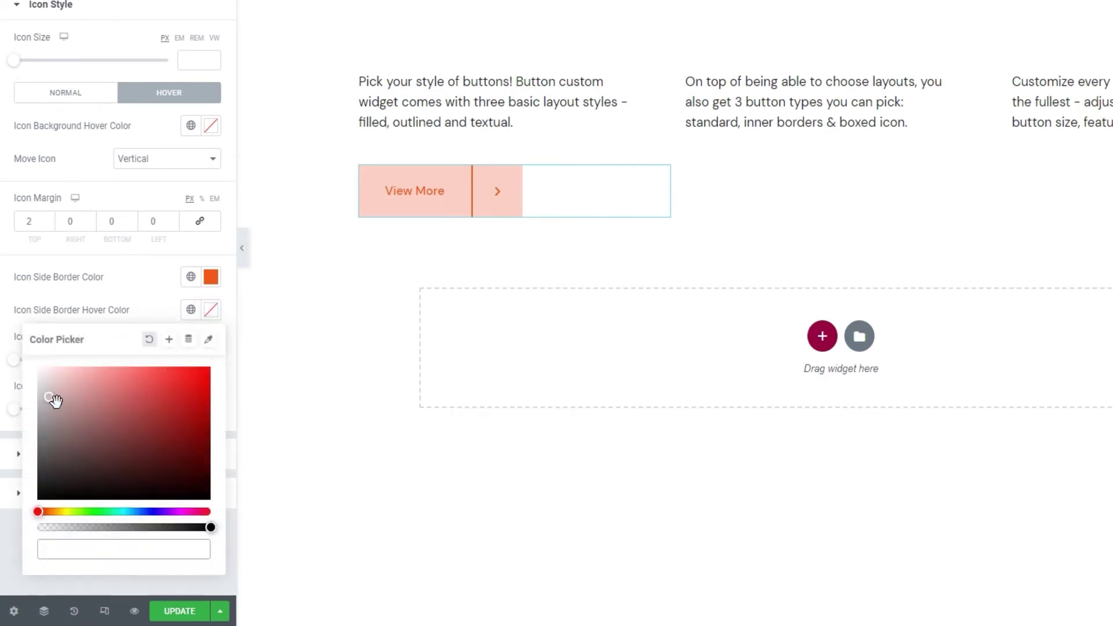
click(55, 402)
drag(52, 392, 42, 374)
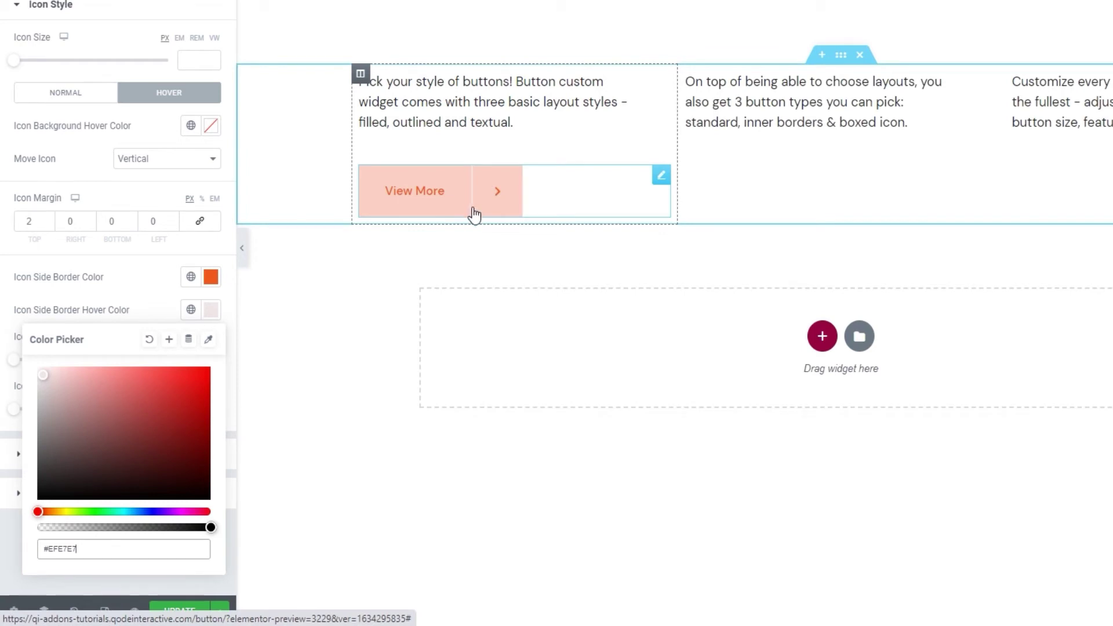
click(149, 339)
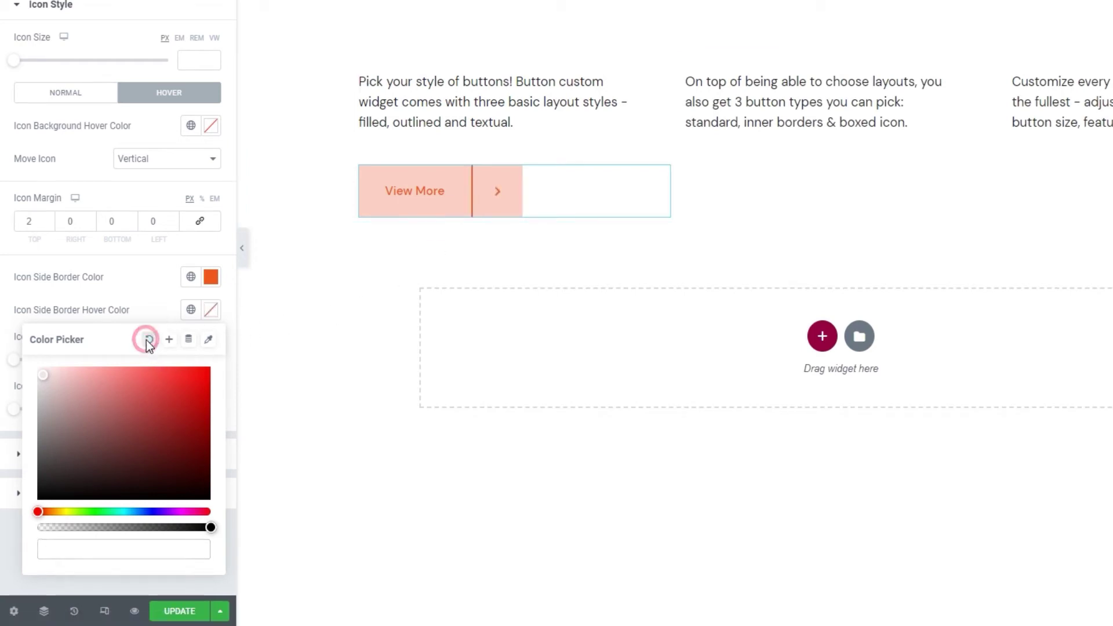
click(167, 297)
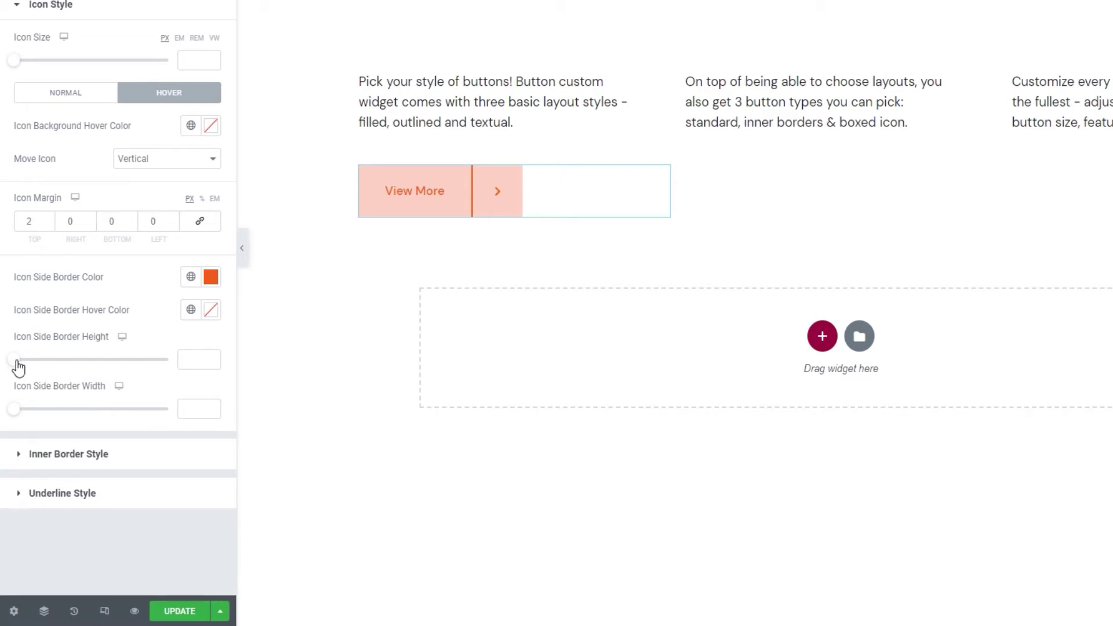
Set the icon side border height to 40 and its width to 1.
drag(18, 366, 81, 365)
click(211, 363)
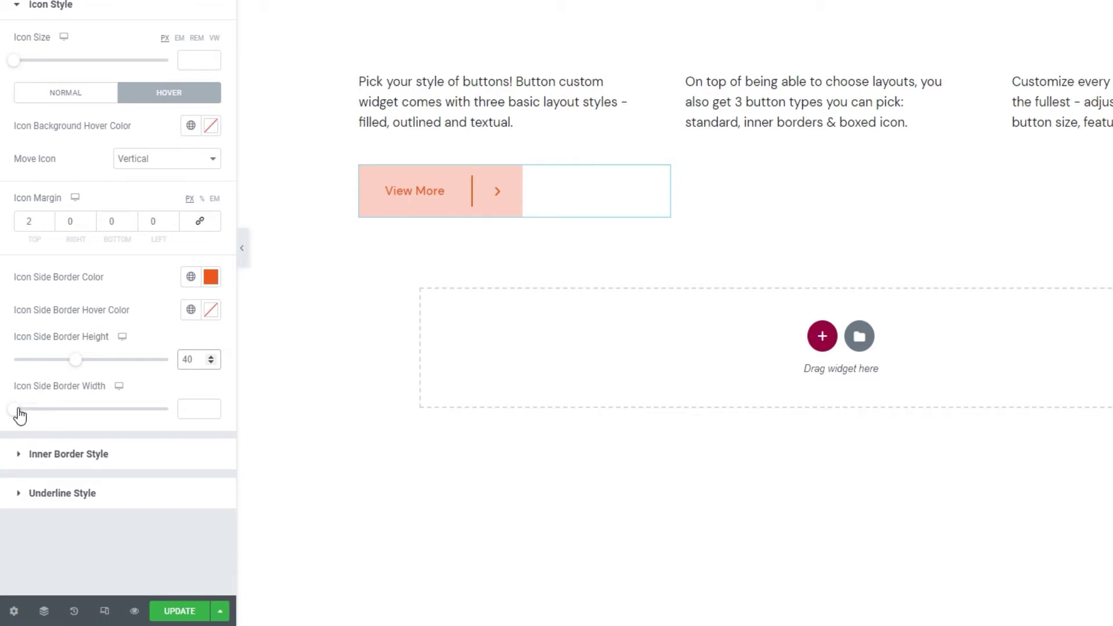
drag(20, 415, 60, 417)
double_click(189, 407)
text(1)
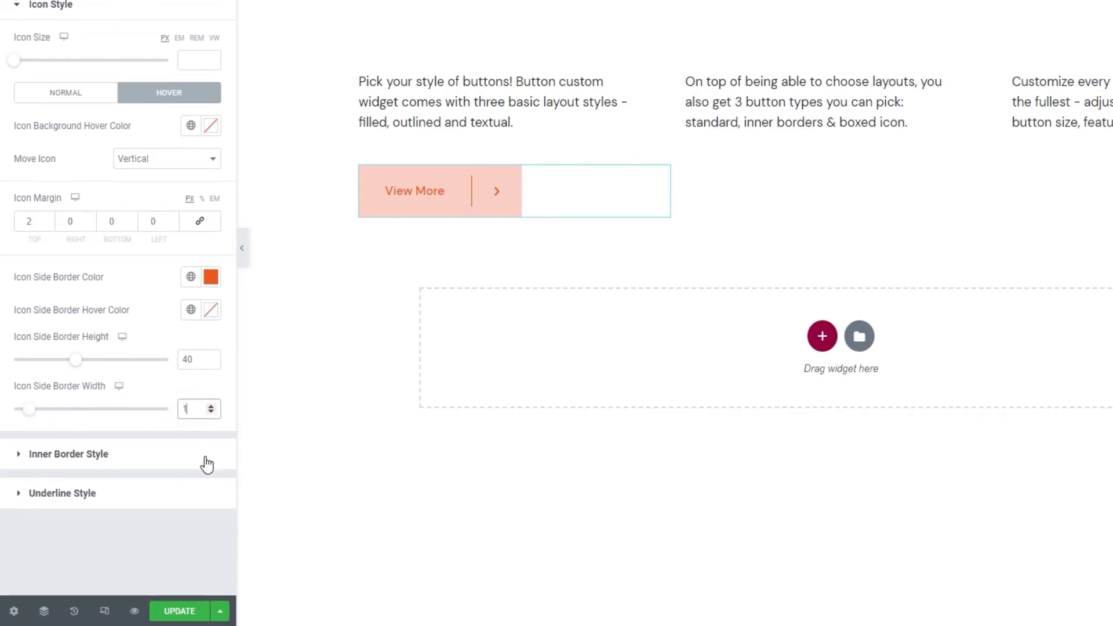
click(183, 457)
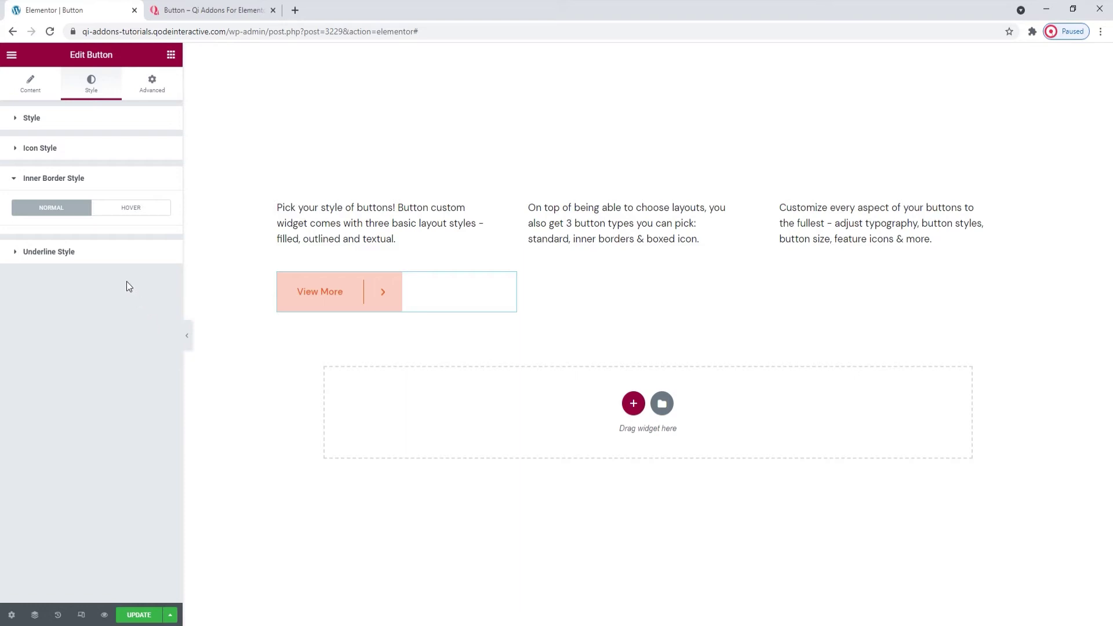
Expand the Underline Style settings to review them.
click(121, 258)
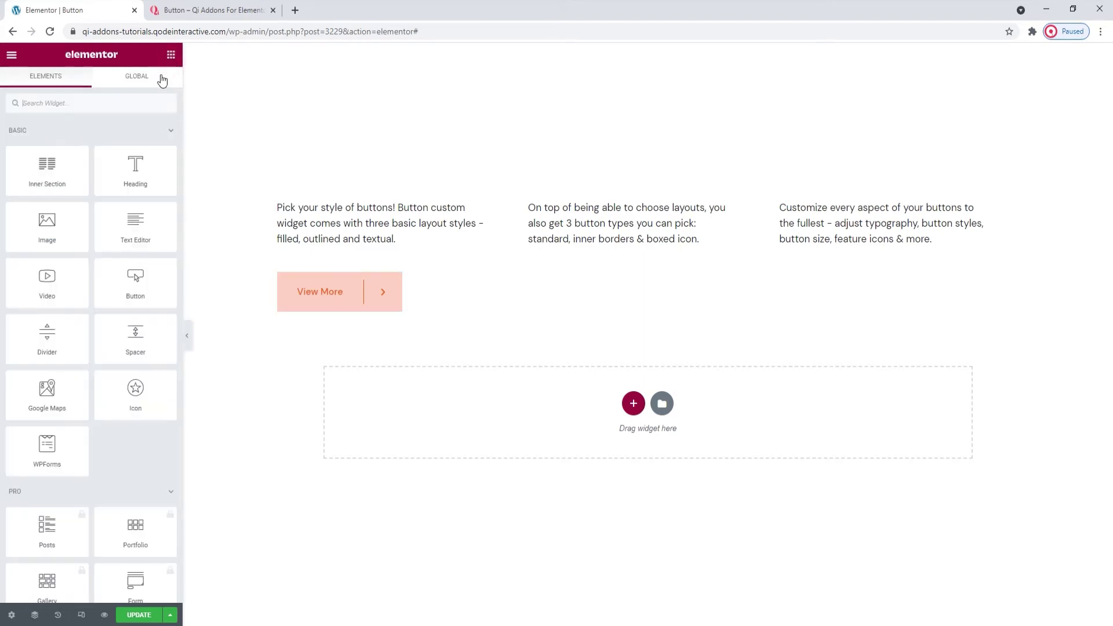
Place a Qi Button in the middle column with Outlined layout and With Inner Border type.
text(bu)
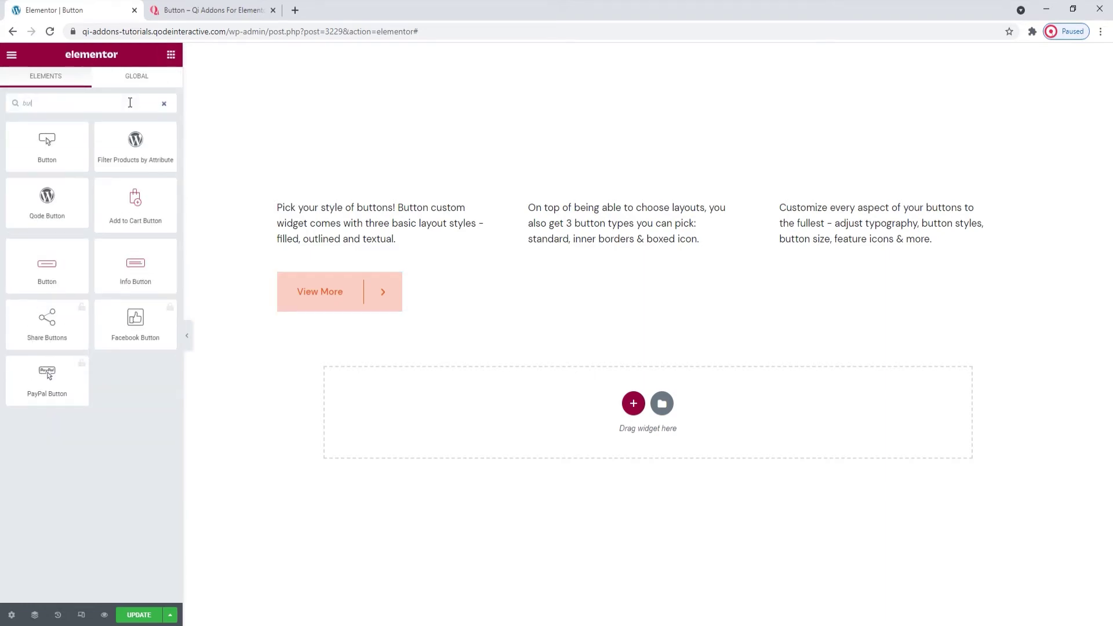
text(tt)
drag(120, 201, 607, 249)
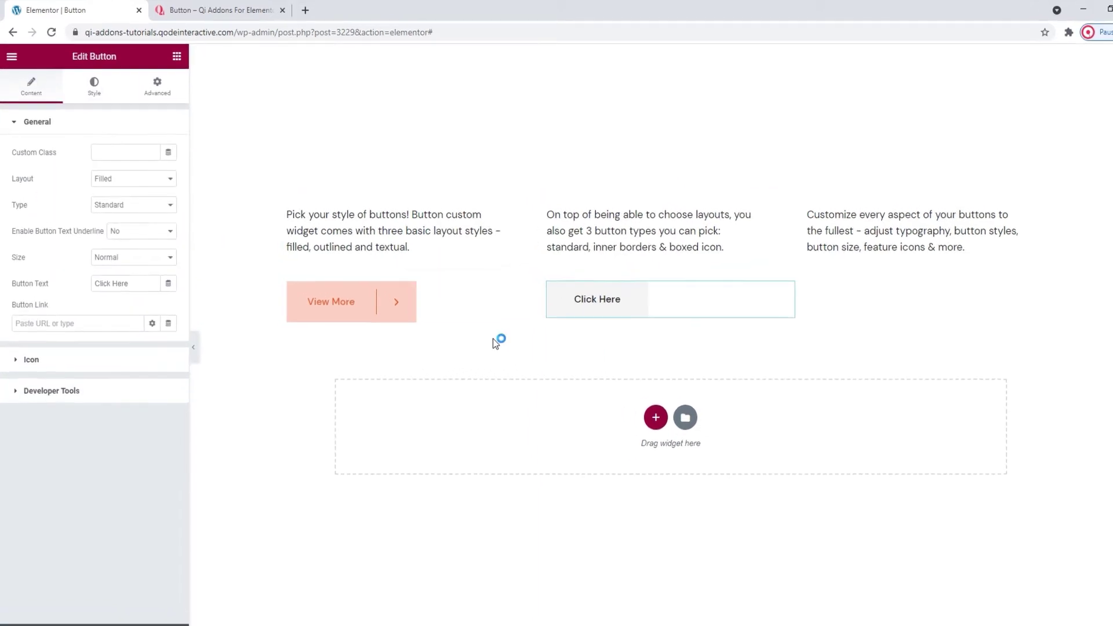
click(157, 179)
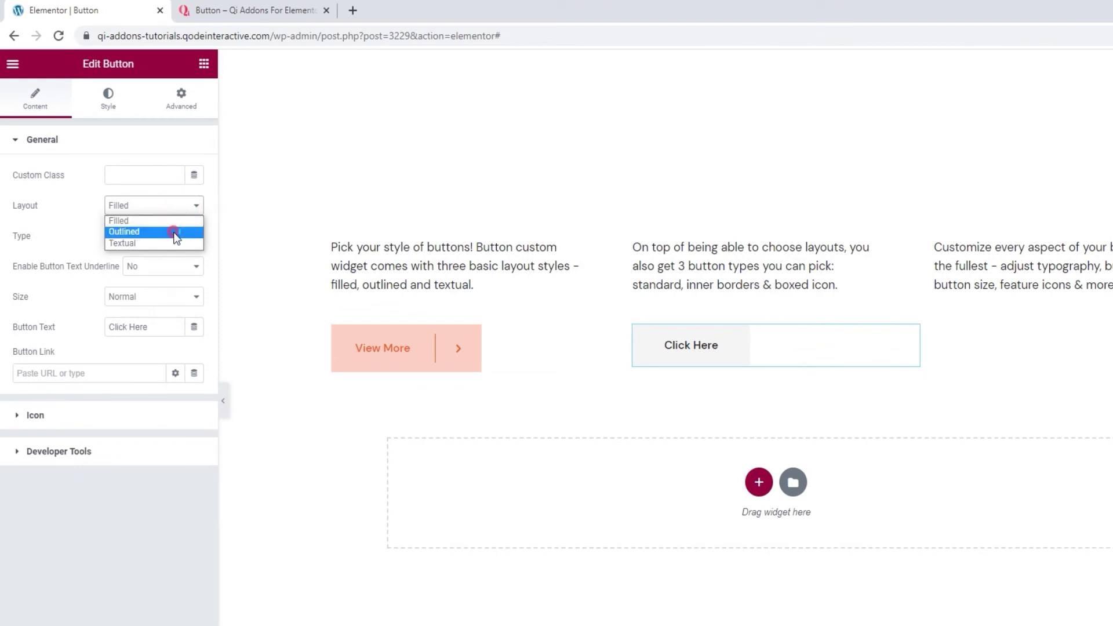
click(174, 232)
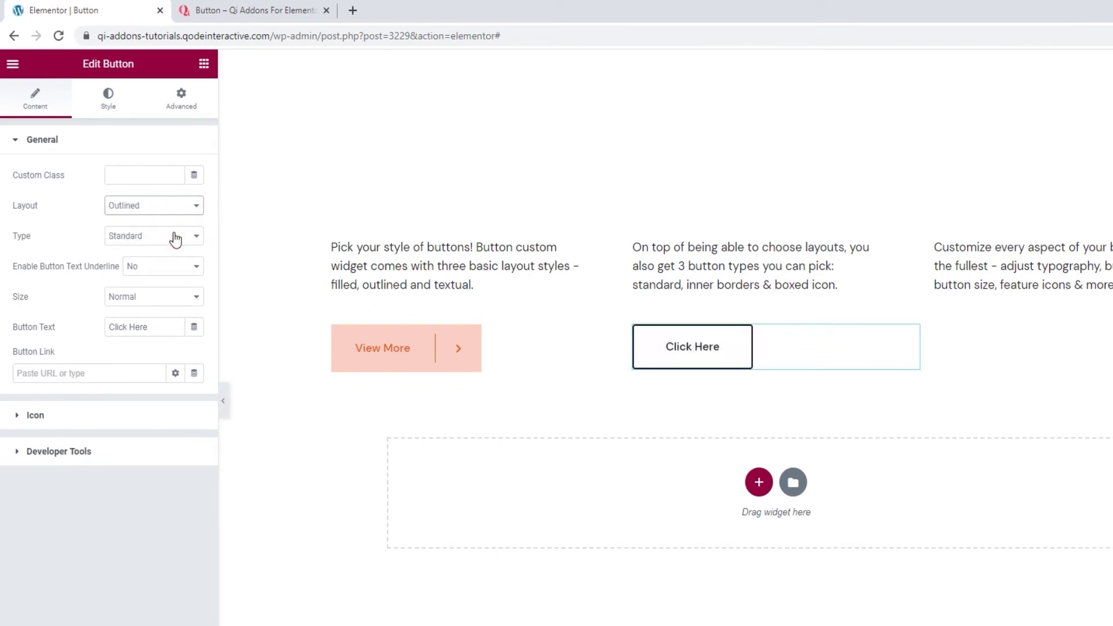
click(175, 238)
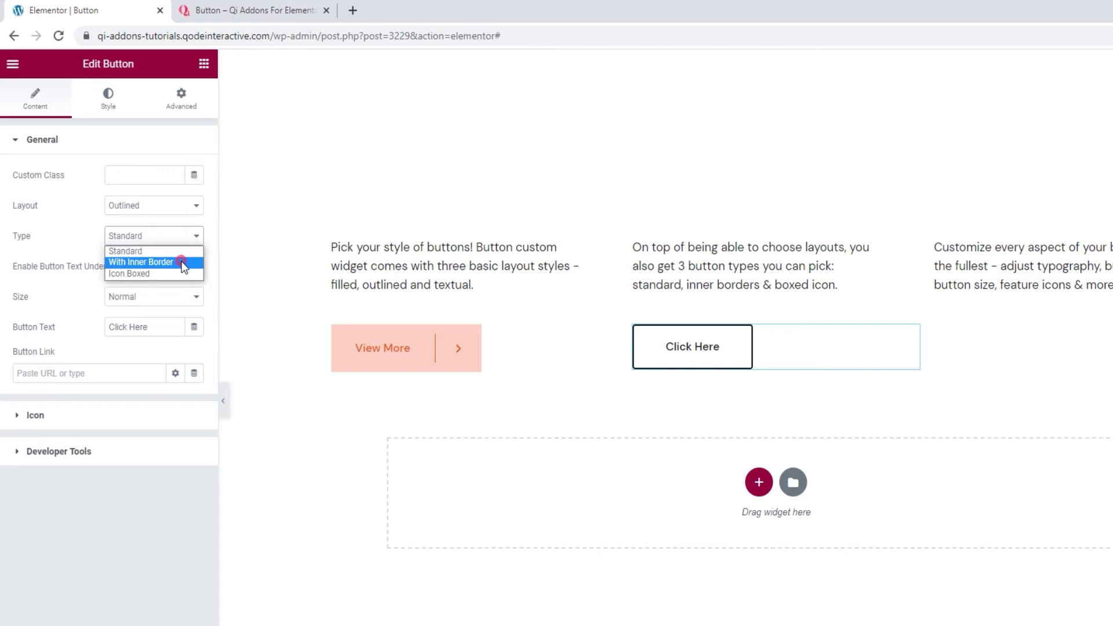
click(182, 263)
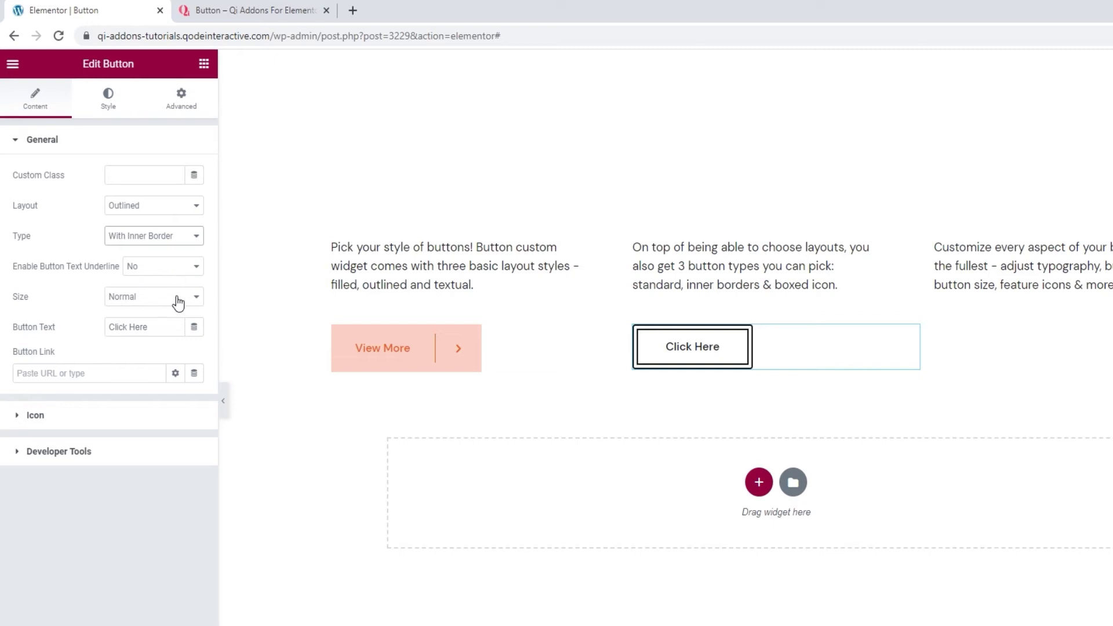
Set the button text to 'View More' and its link to '#'.
triple_click(163, 325)
text(V)
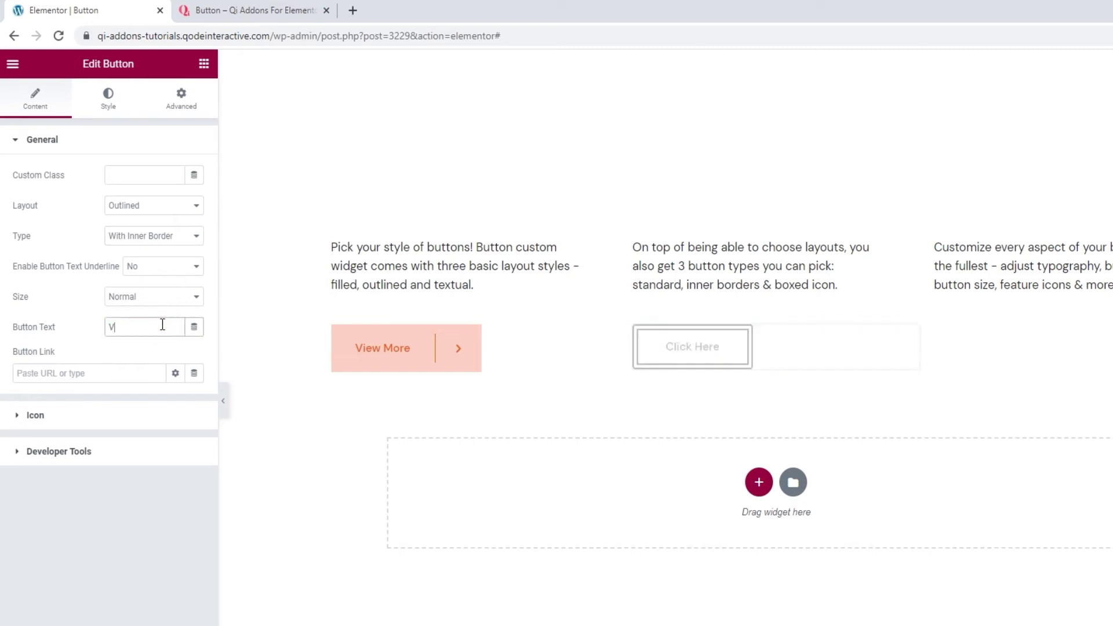
text(iew More)
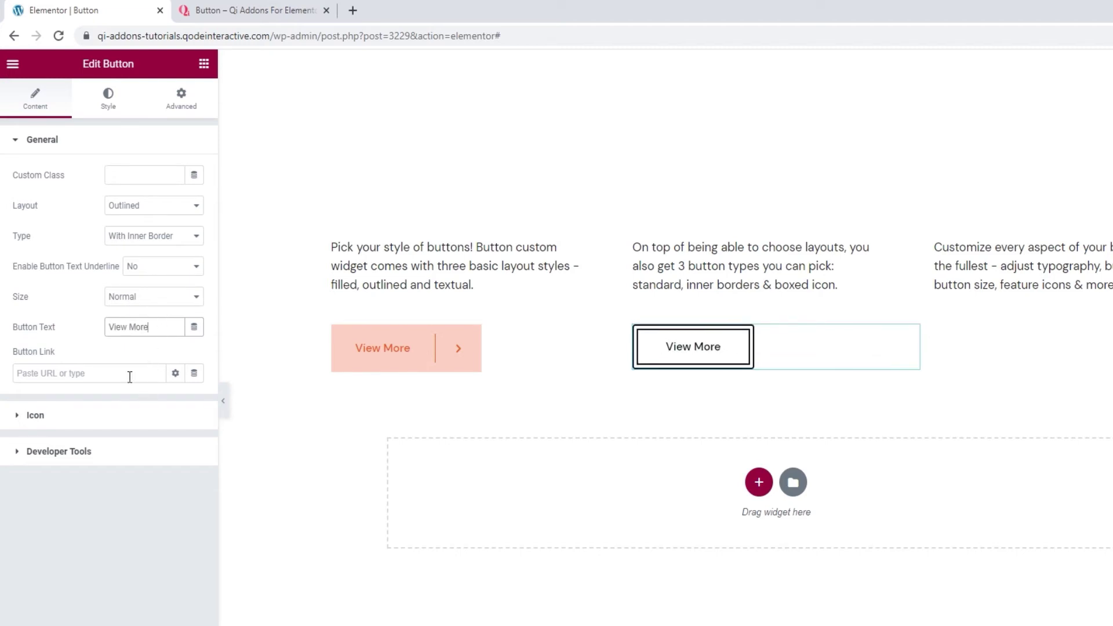
click(130, 375)
text(#)
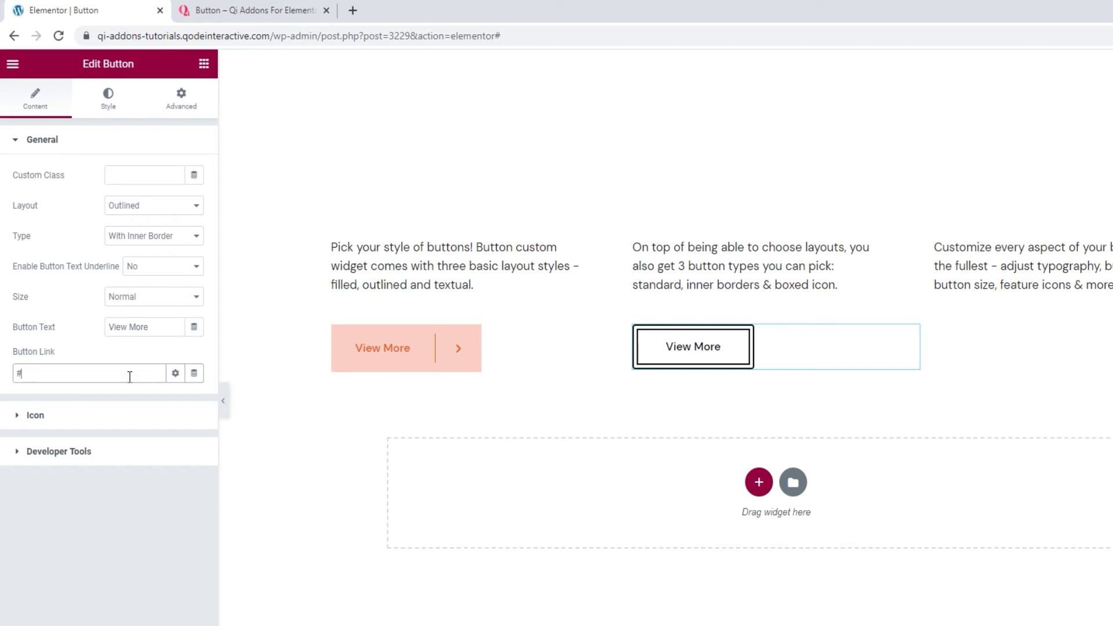
click(119, 411)
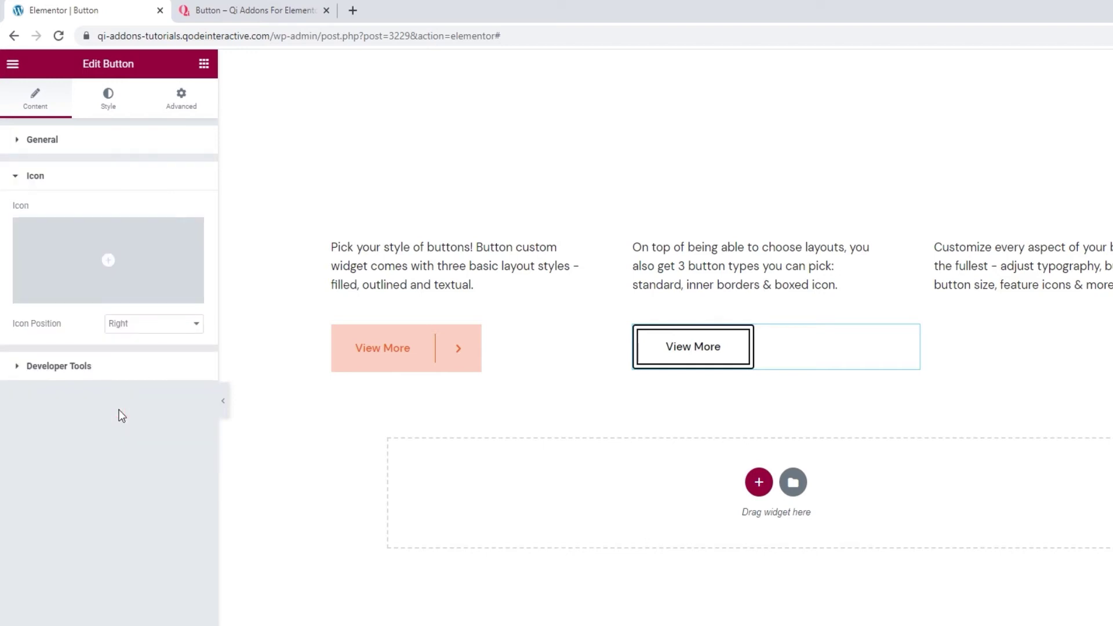
click(110, 115)
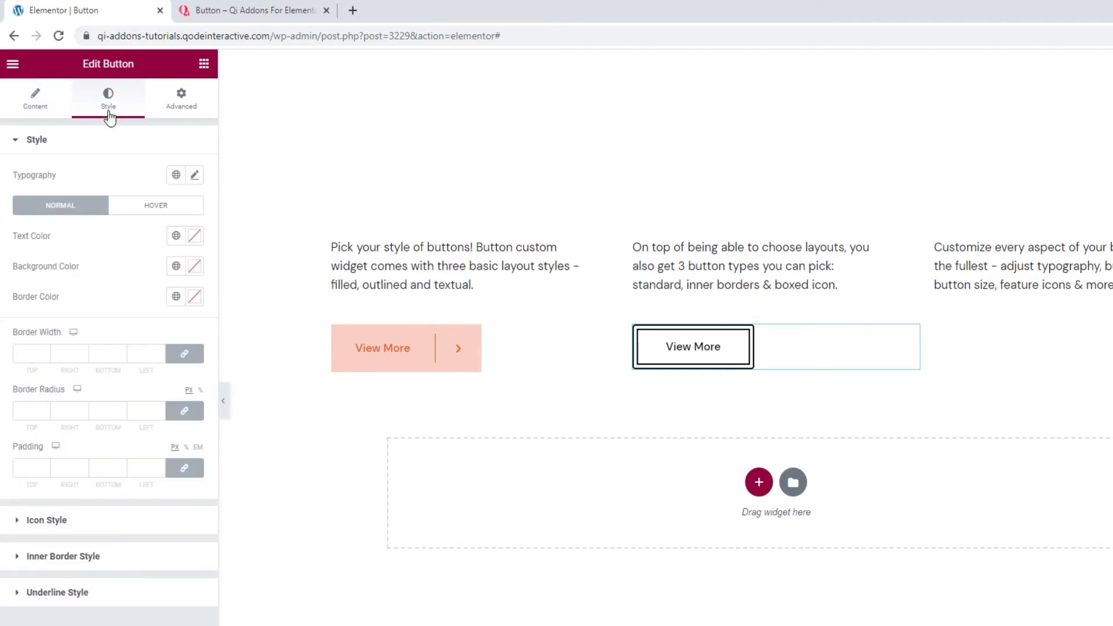
Set the button's Text Color and Border Color to #000000.
click(195, 235)
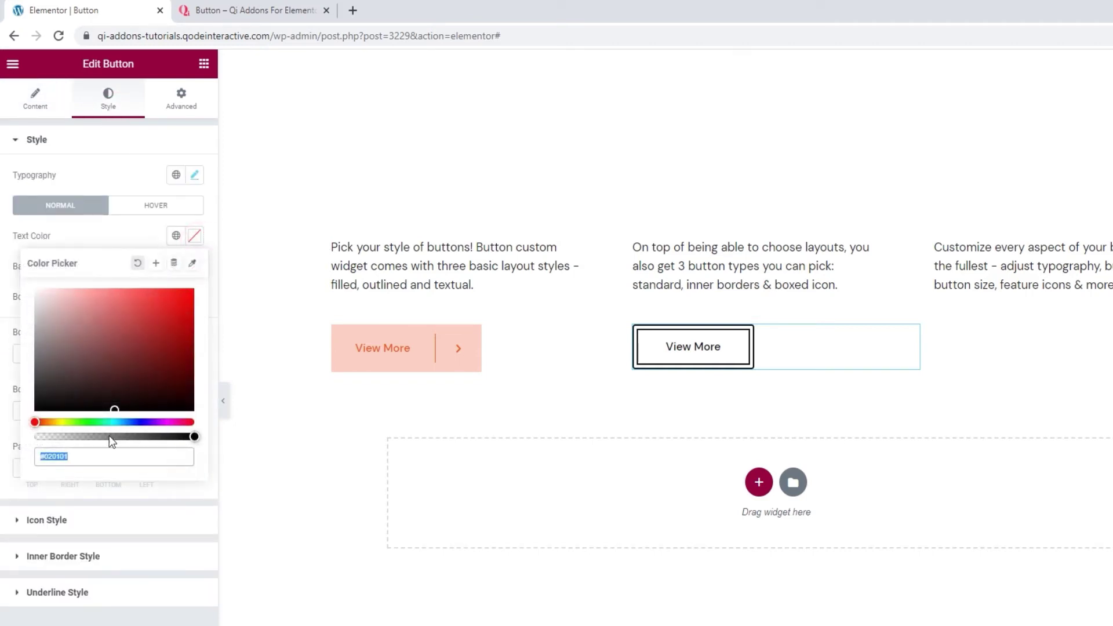
text(#000000)
click(87, 239)
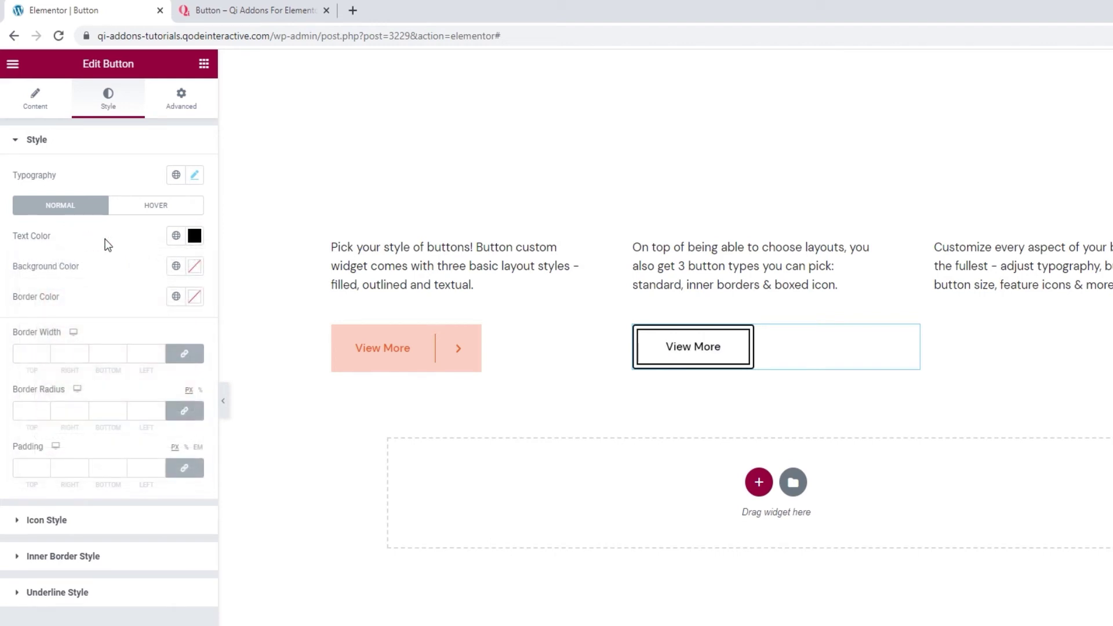
click(194, 297)
double_click(114, 512)
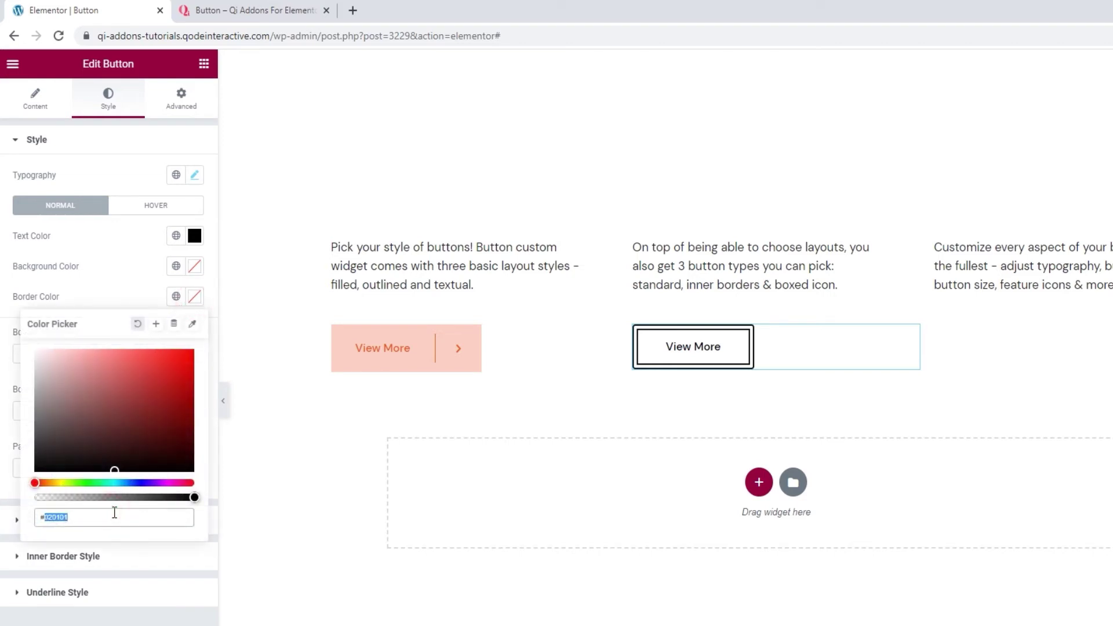
text(000000)
click(103, 266)
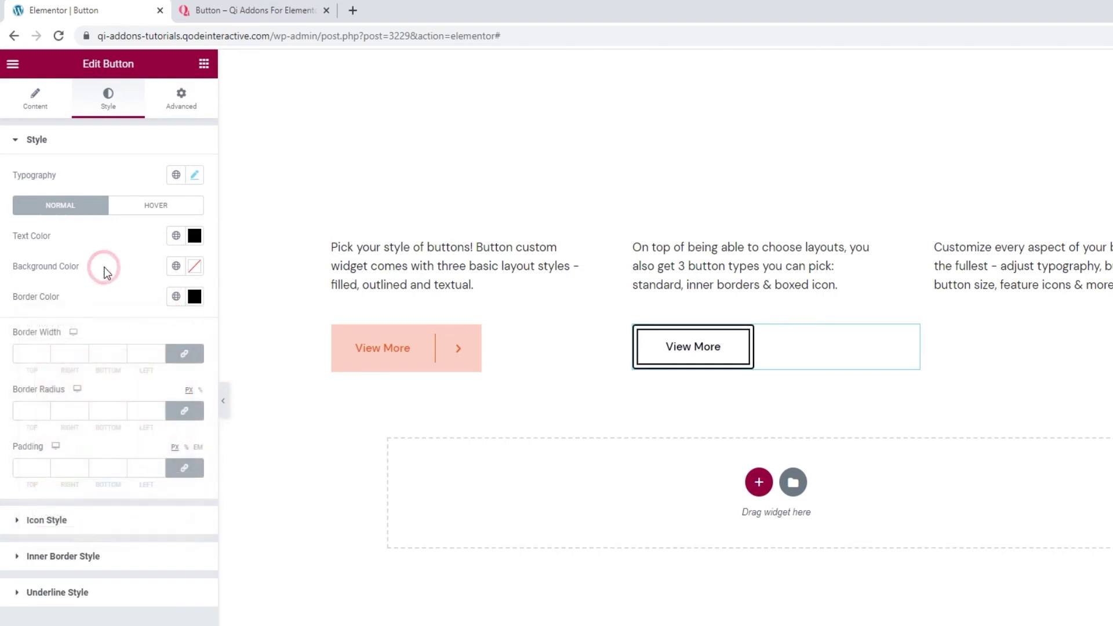
On Hover, set Background Hover Color to #FFFFFF and border width to 1.
click(139, 205)
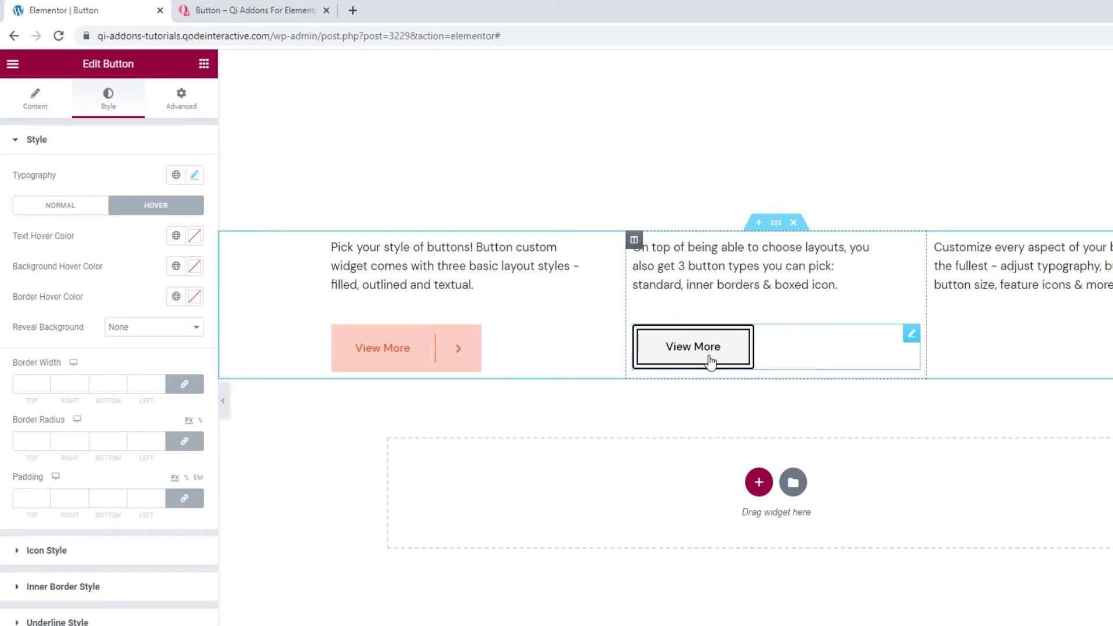
click(194, 266)
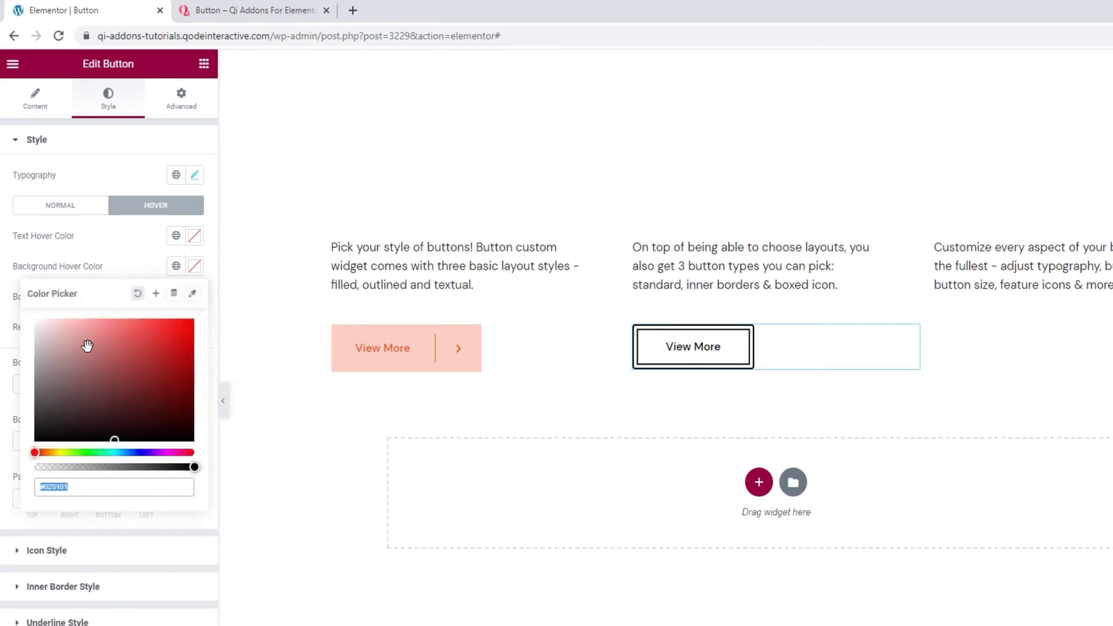
text(#FFFFFF)
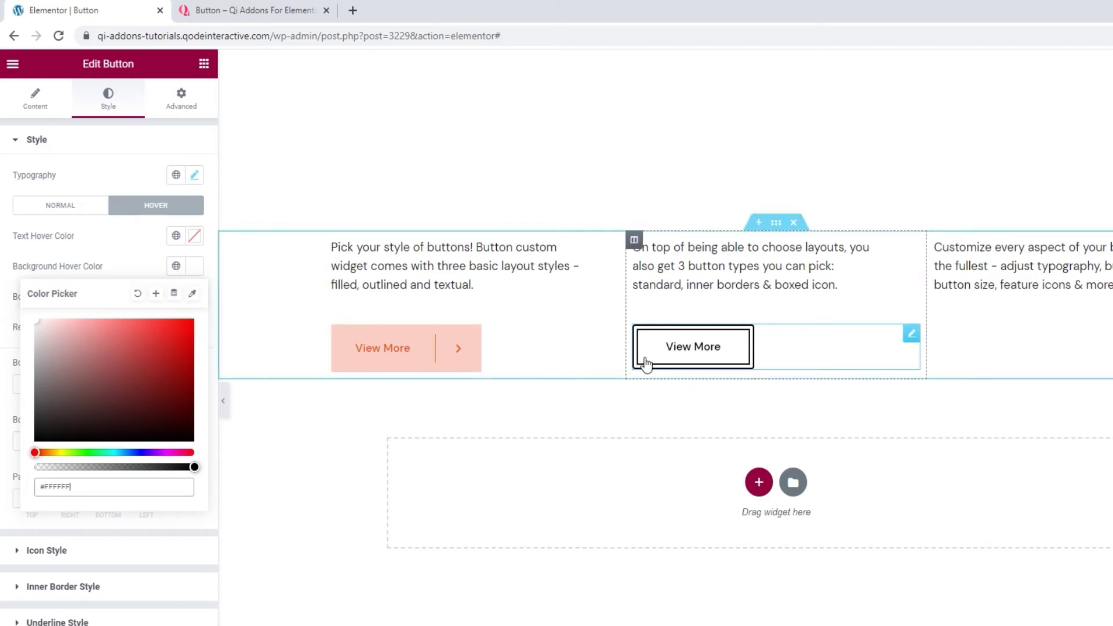
click(128, 245)
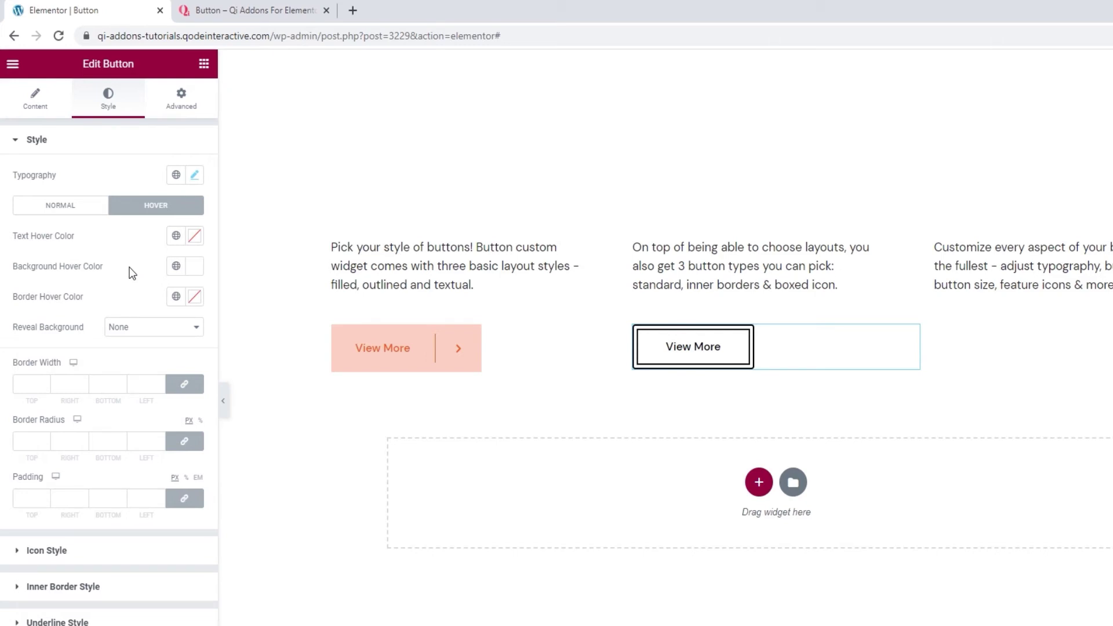
click(45, 381)
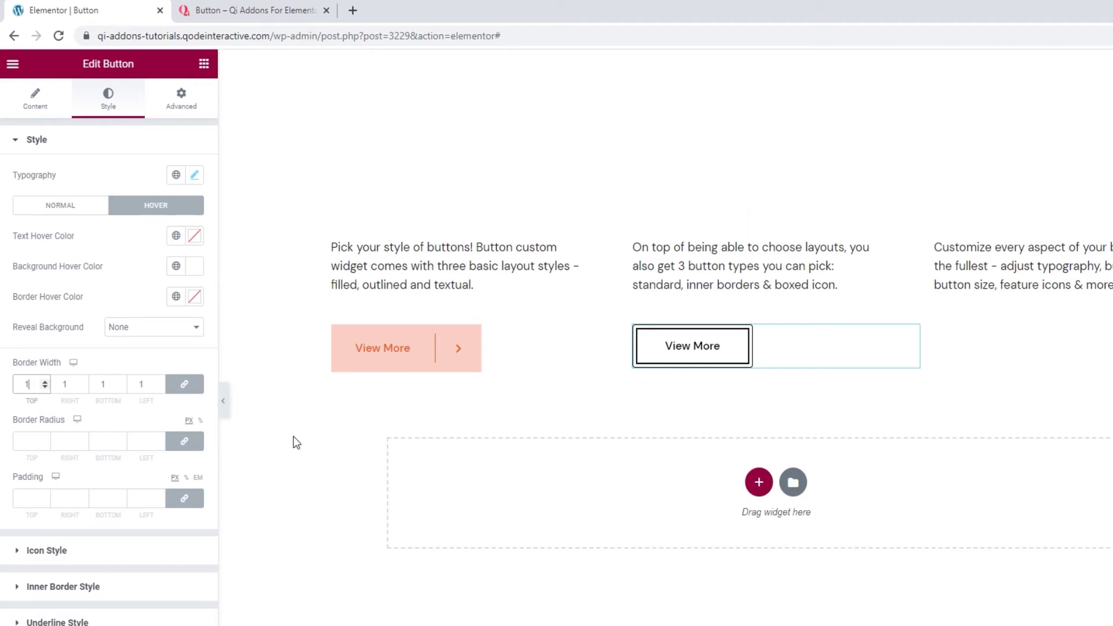
click(30, 444)
Set border radius 0 and unlinked padding 16 top/bottom, 46 left/right, then expand Inner Border Style.
text(0)
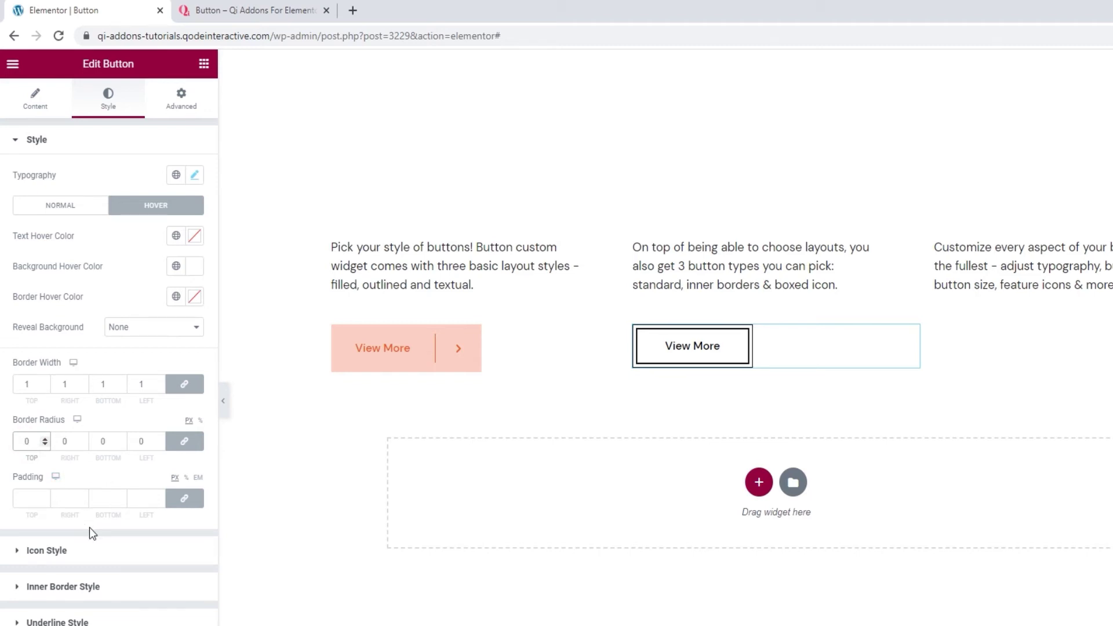
click(183, 499)
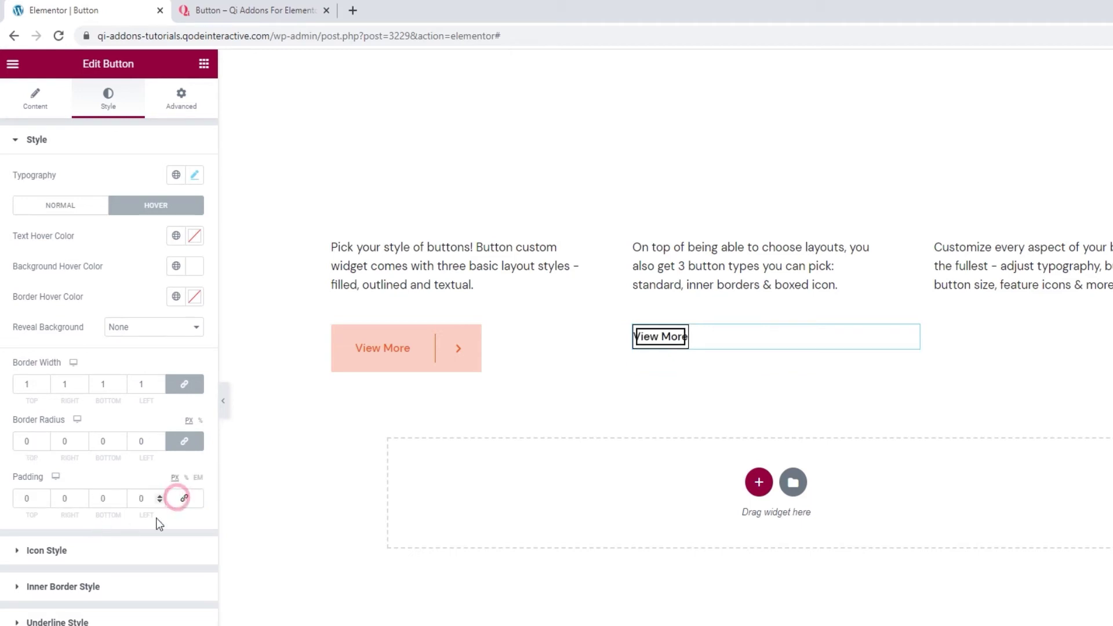
double_click(29, 499)
text(16)
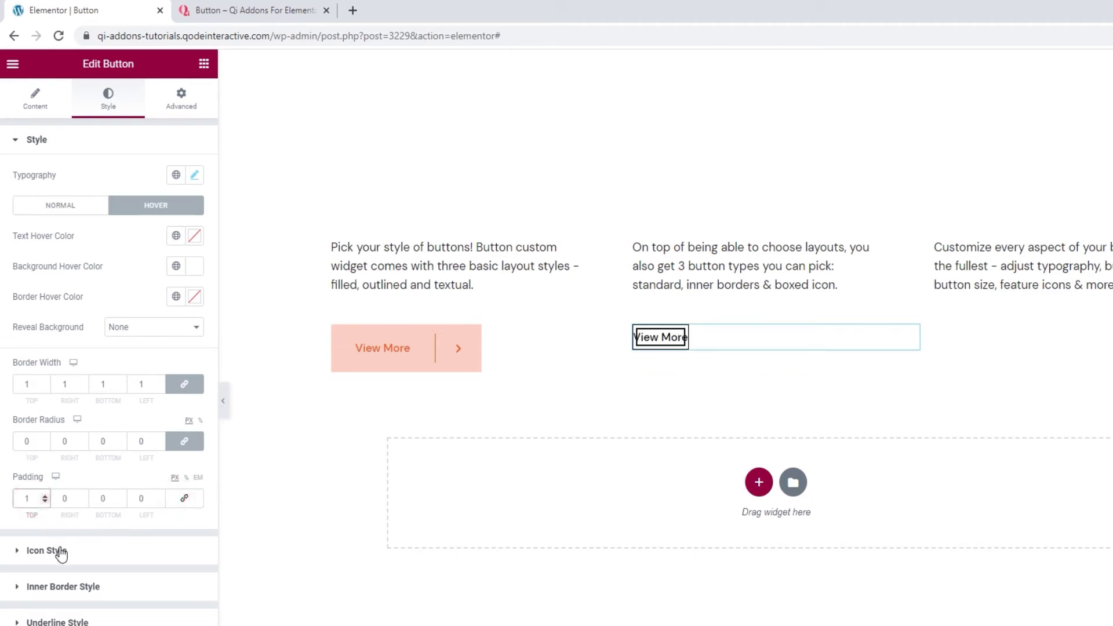
double_click(65, 499)
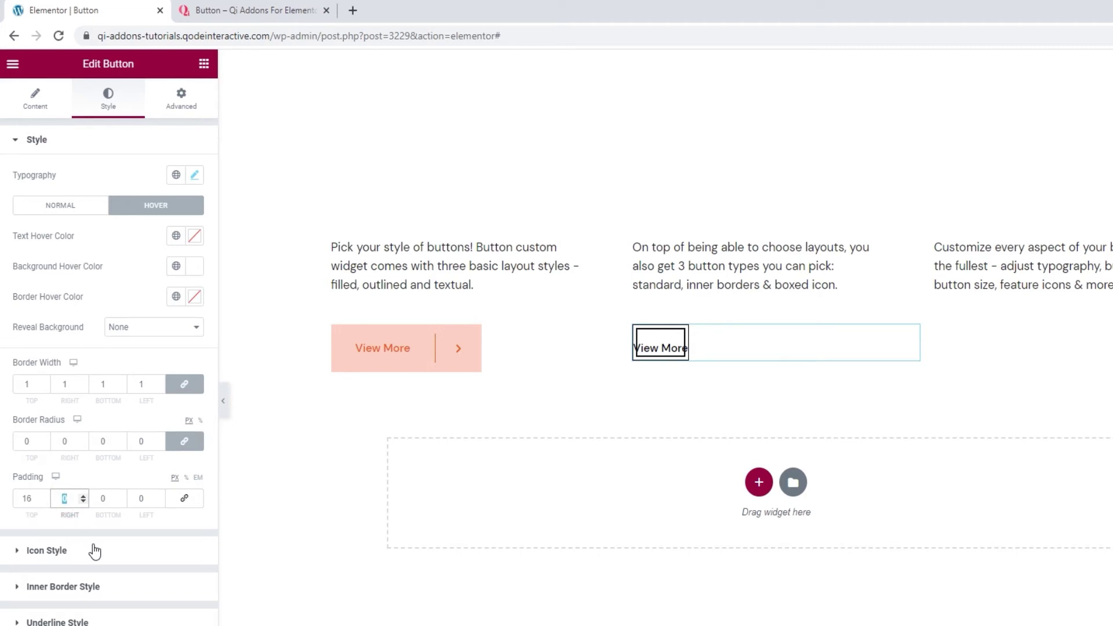
text(46)
key(Tab)
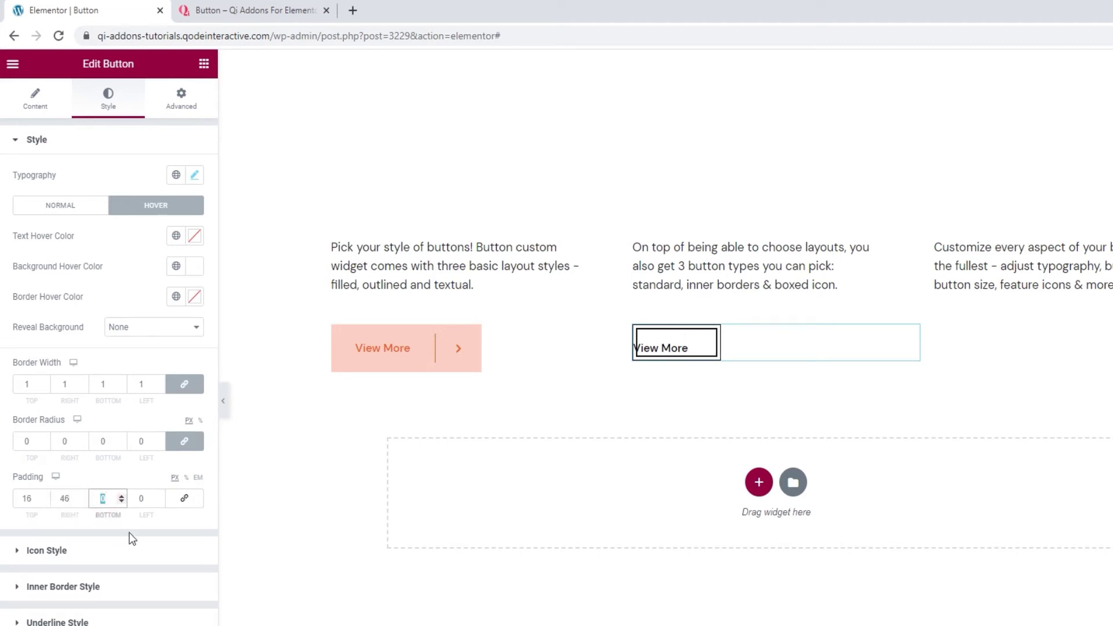
text(16)
key(Tab)
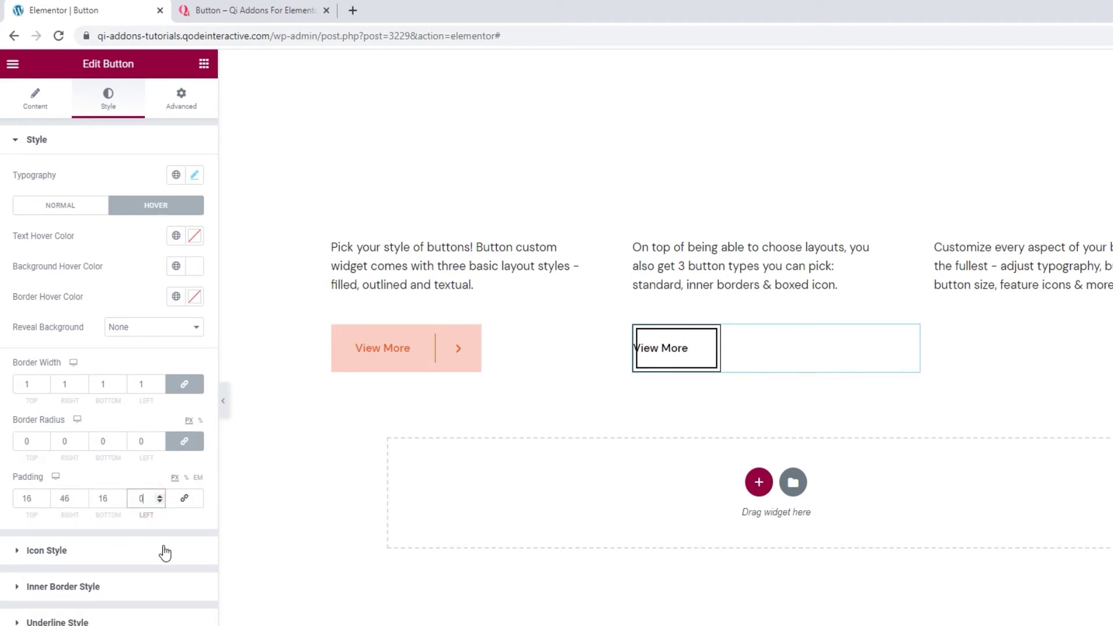
text(46)
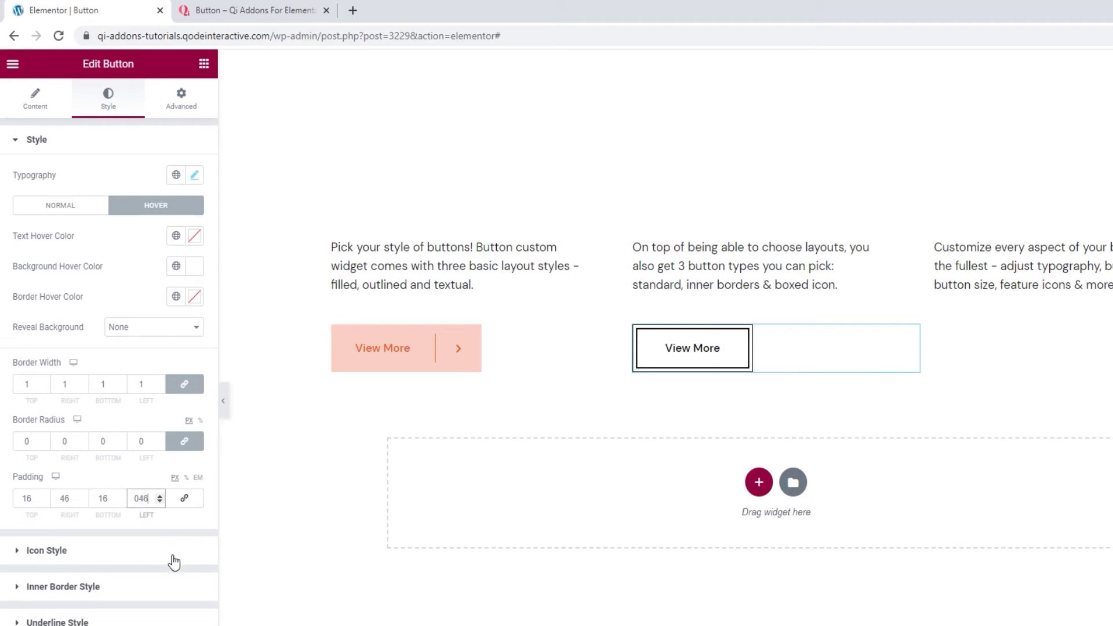
click(140, 499)
key(BackSpace)
click(180, 523)
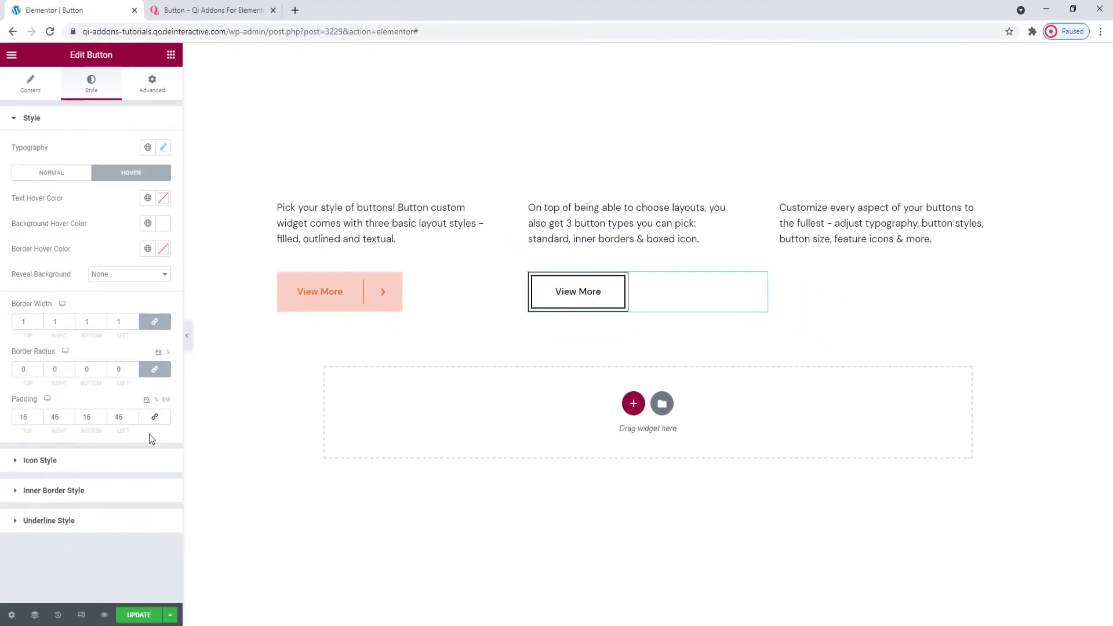
click(123, 492)
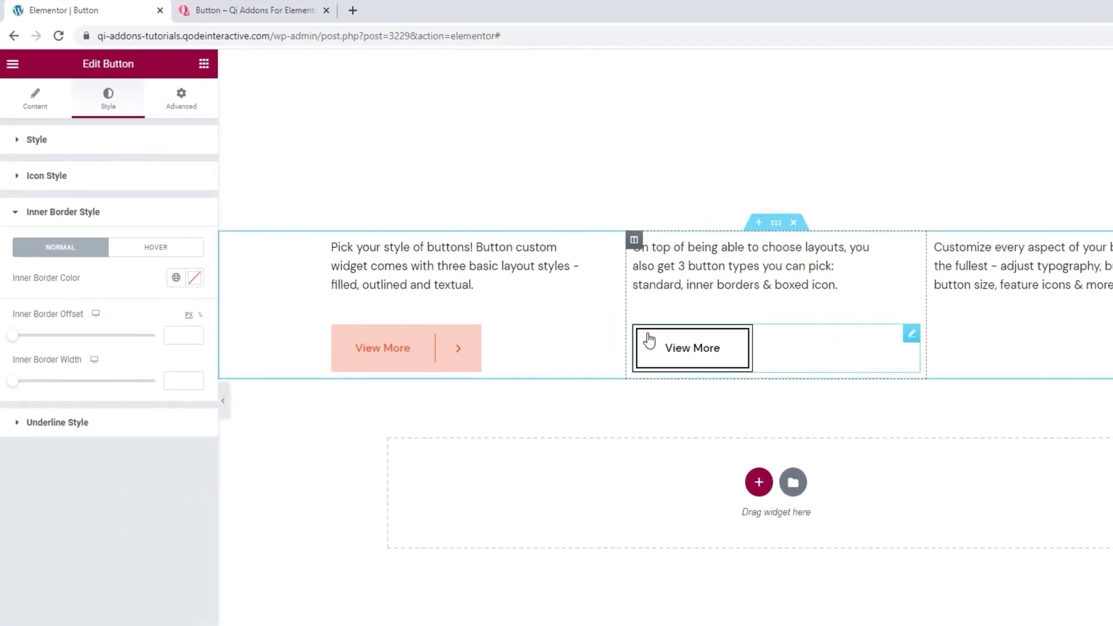
Set the normal inner border colour to #000000.
click(194, 277)
click(111, 498)
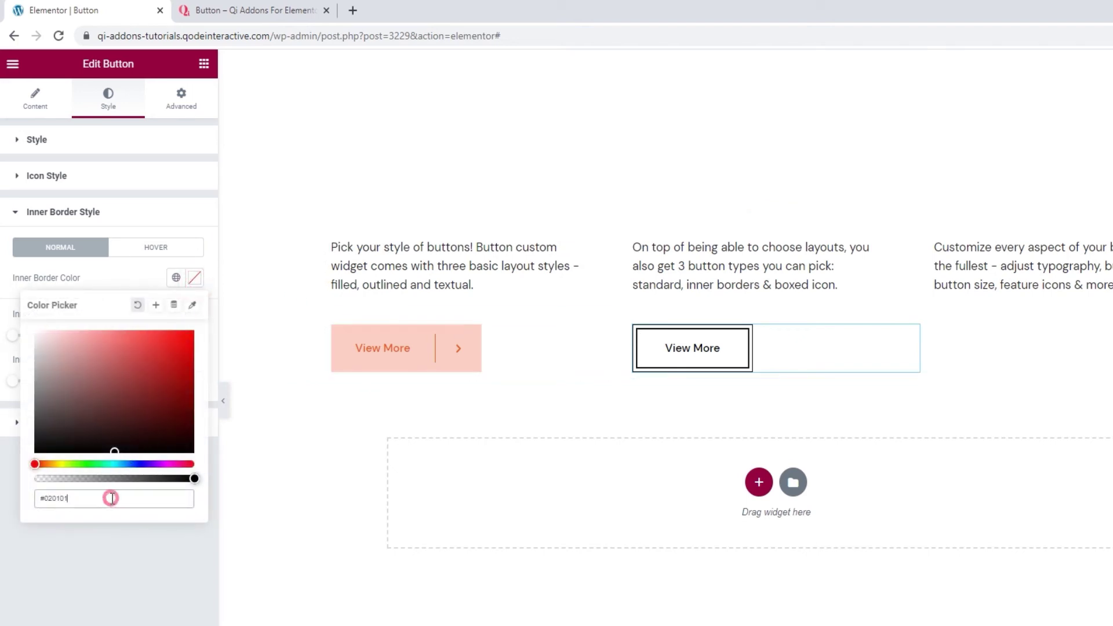
double_click(112, 498)
text(000000)
click(116, 283)
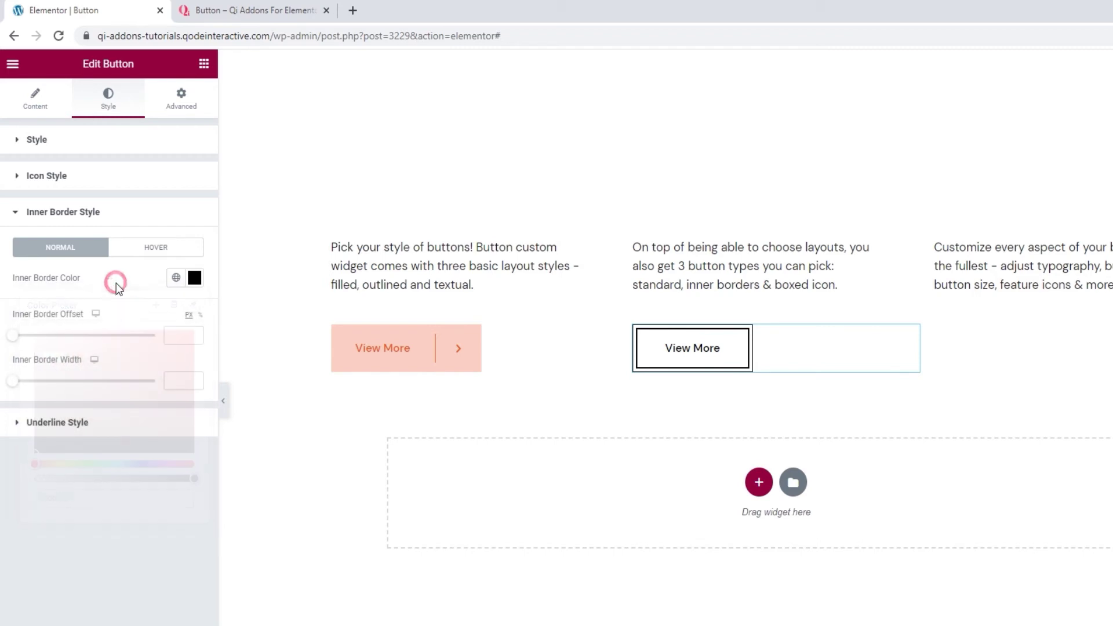
On the Hover tab, try a red inner border colour, then clear it.
click(152, 255)
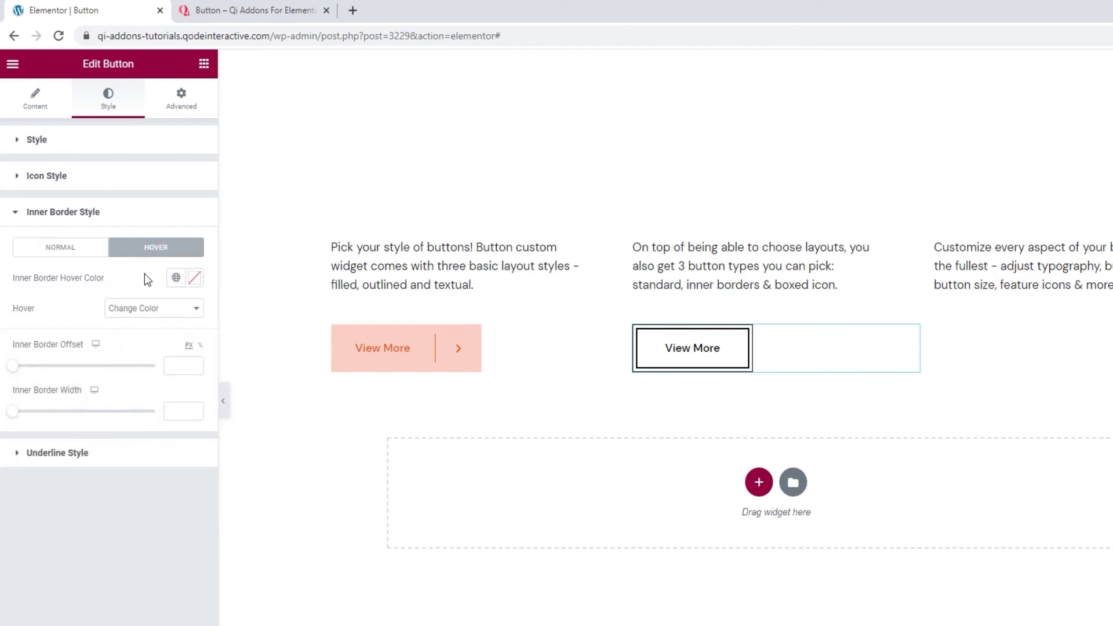
click(194, 278)
click(161, 366)
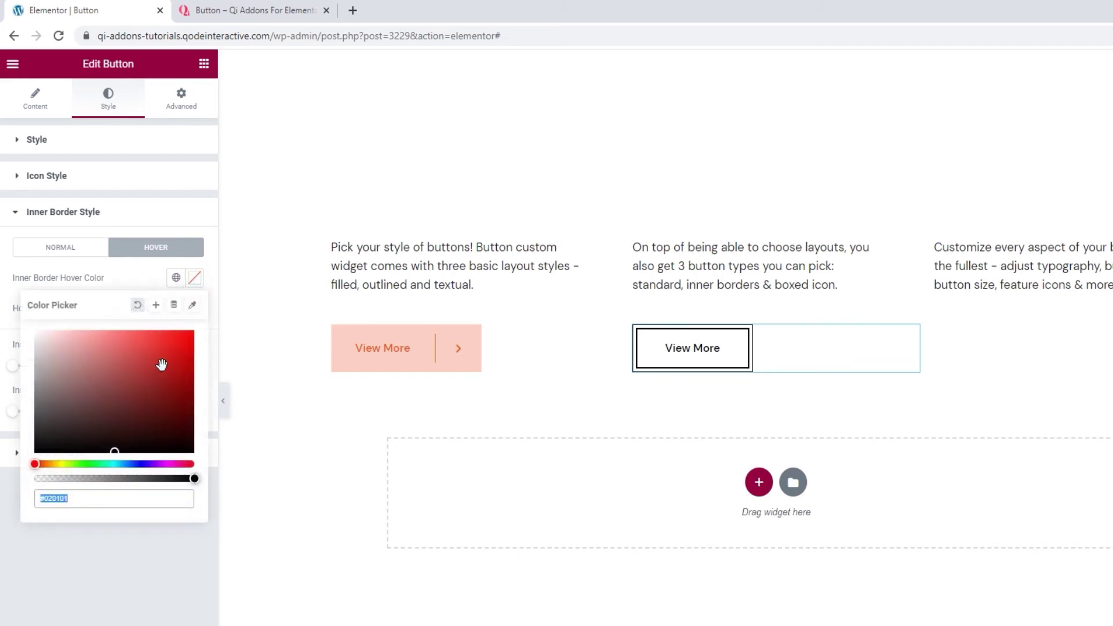
click(140, 358)
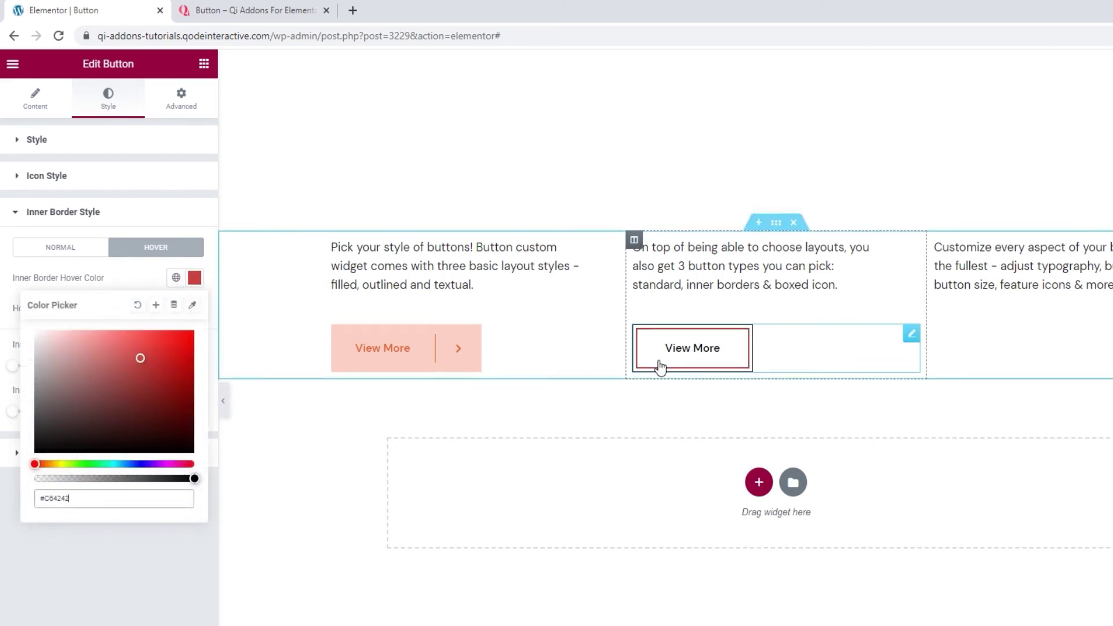
click(138, 305)
click(147, 286)
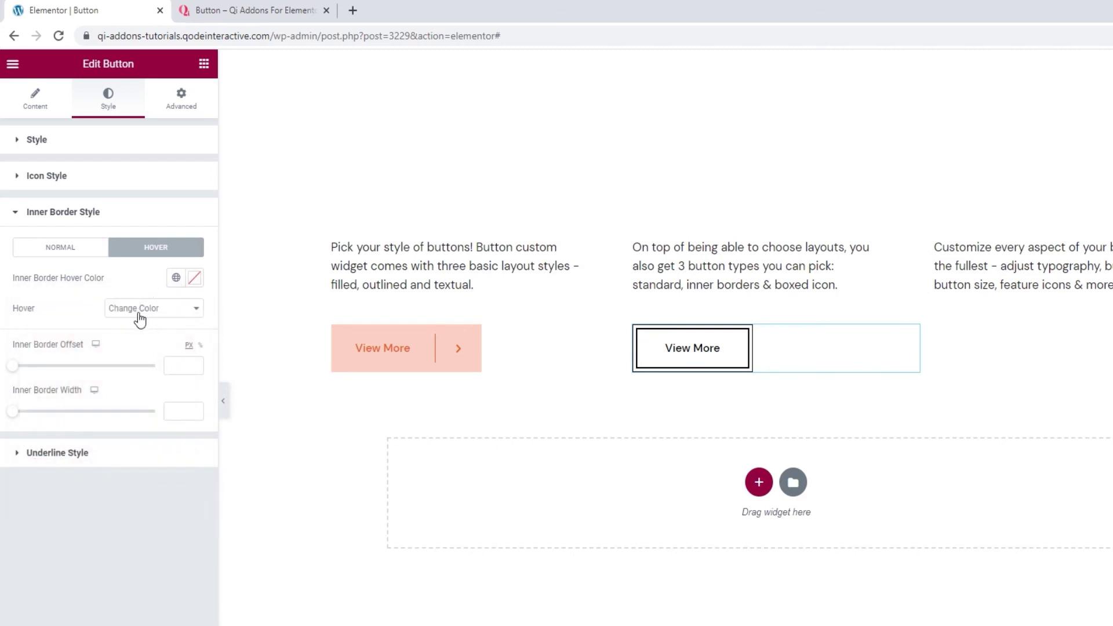
Set the inner border hover animation to Remove To Two Points.
click(167, 315)
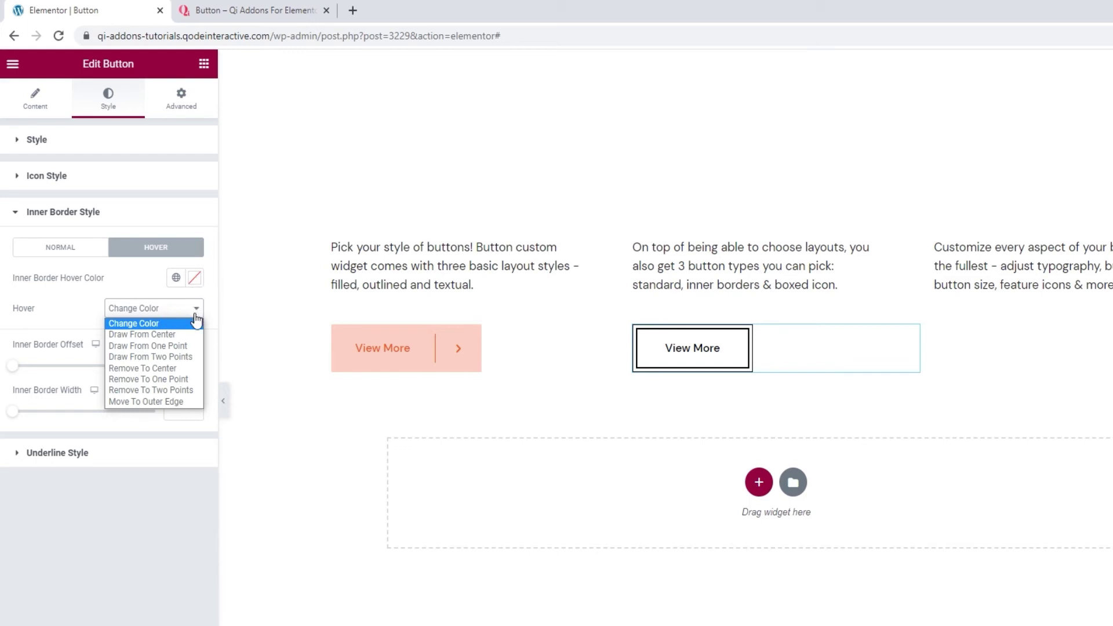
click(193, 368)
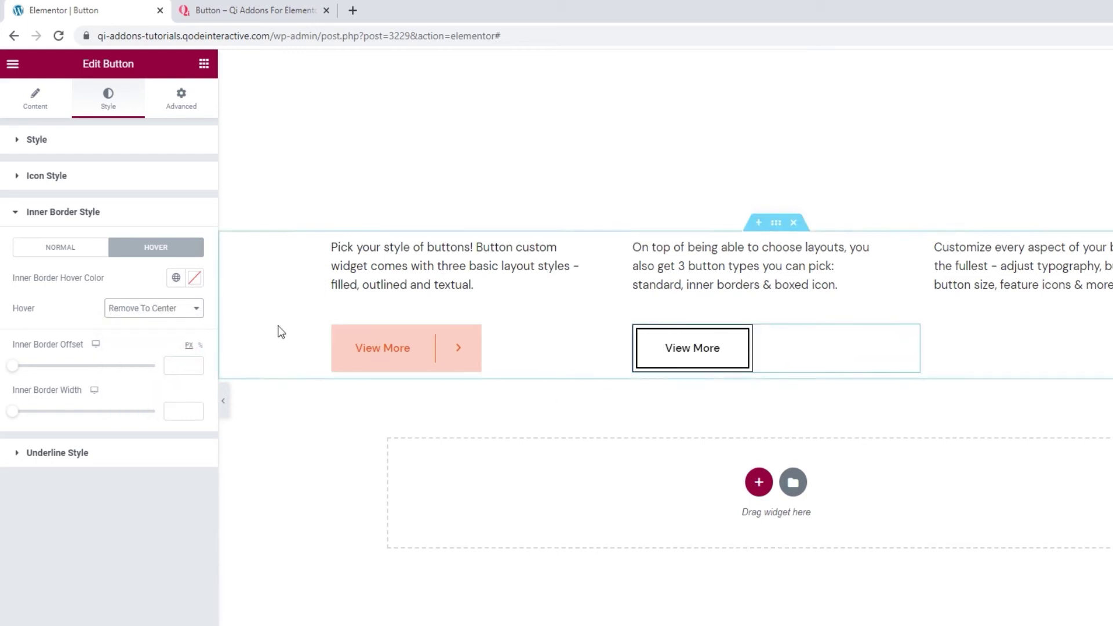
click(195, 309)
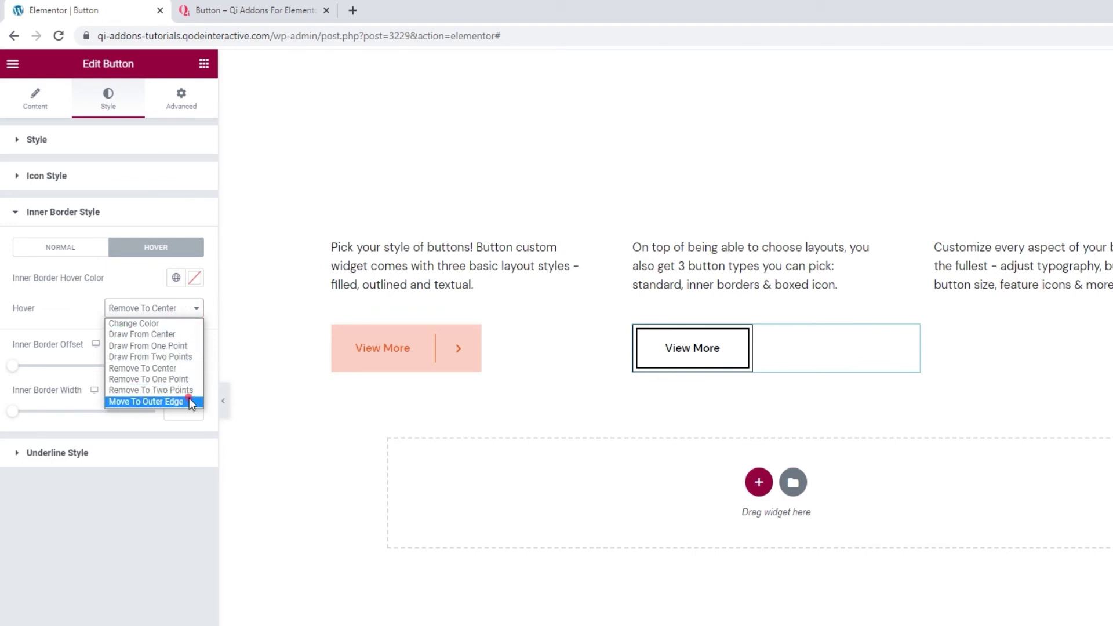
click(191, 402)
click(186, 309)
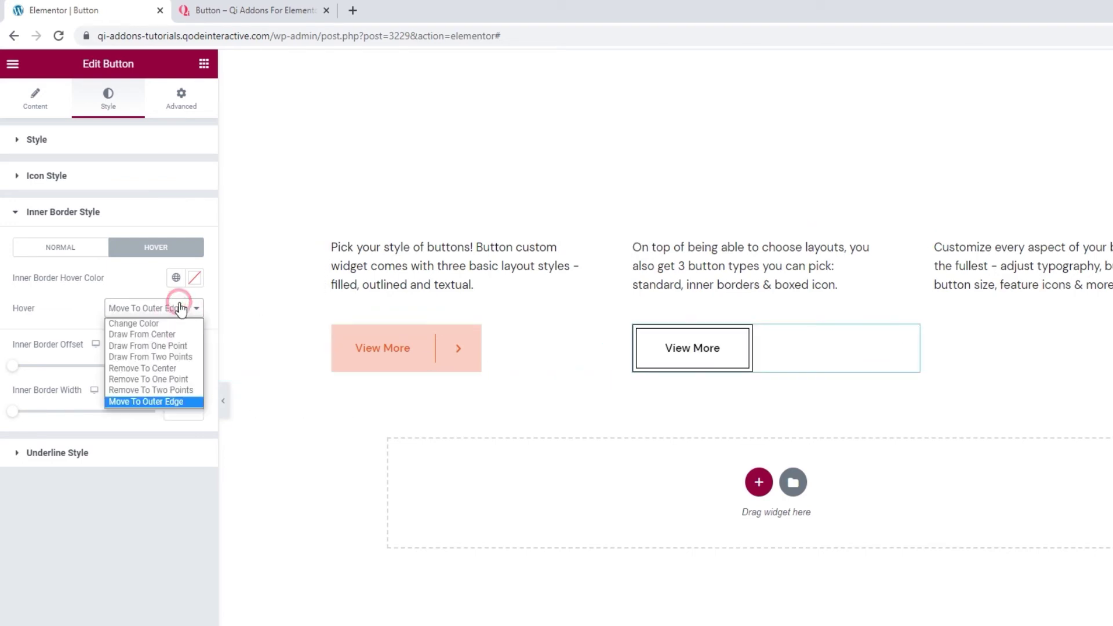
click(191, 390)
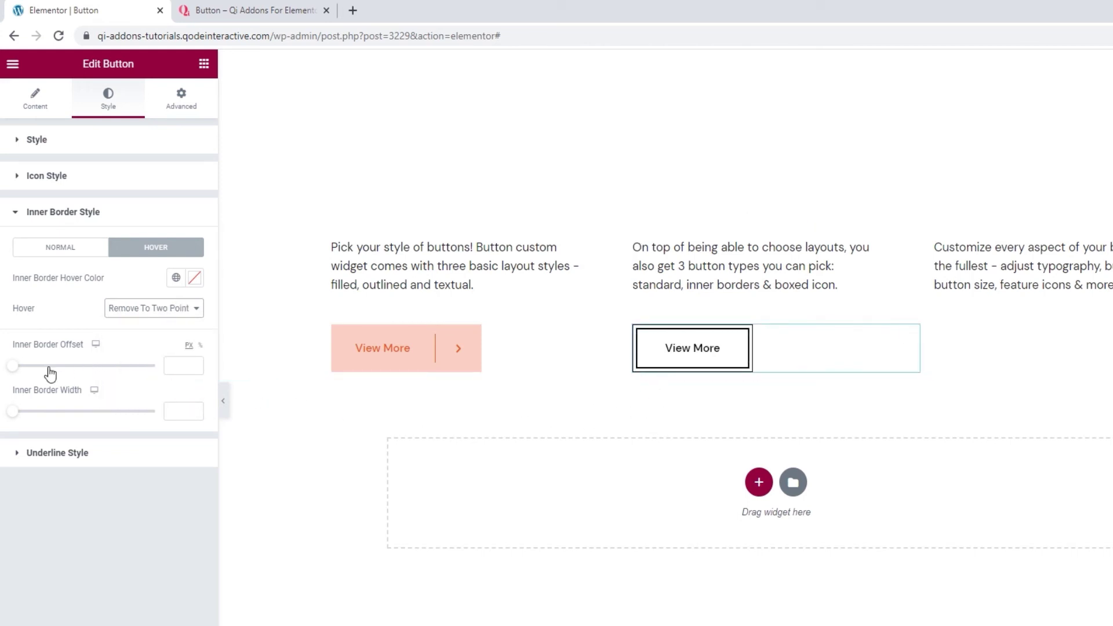
Clear the inner border offset and set the inner border width to 1.
drag(15, 371, 63, 376)
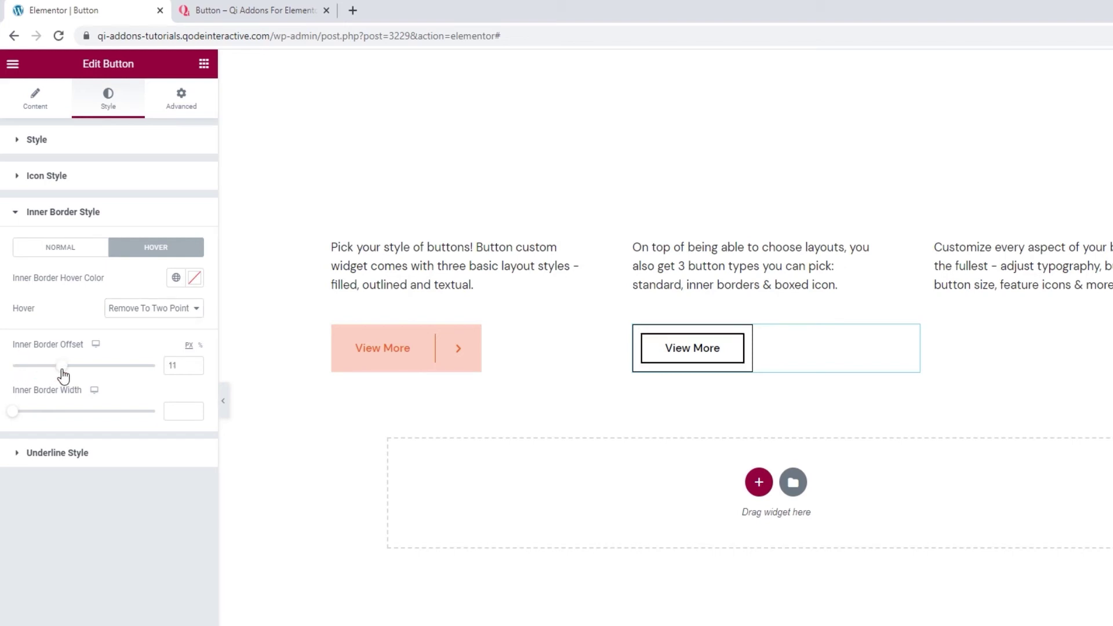
double_click(174, 366)
key(BackSpace)
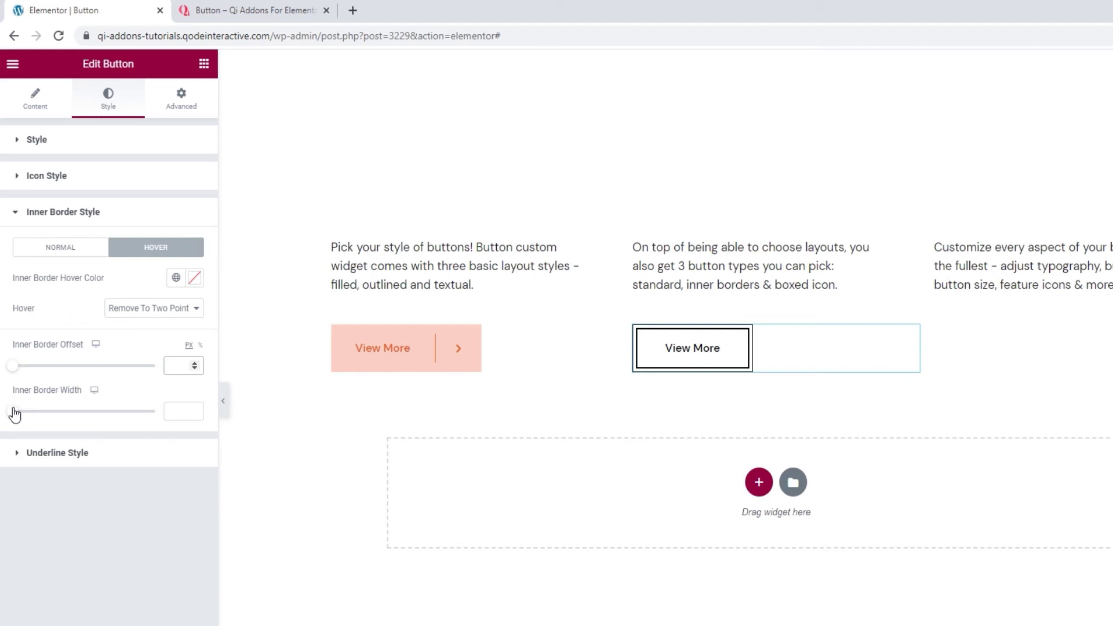
drag(14, 413, 31, 415)
double_click(177, 411)
text(1)
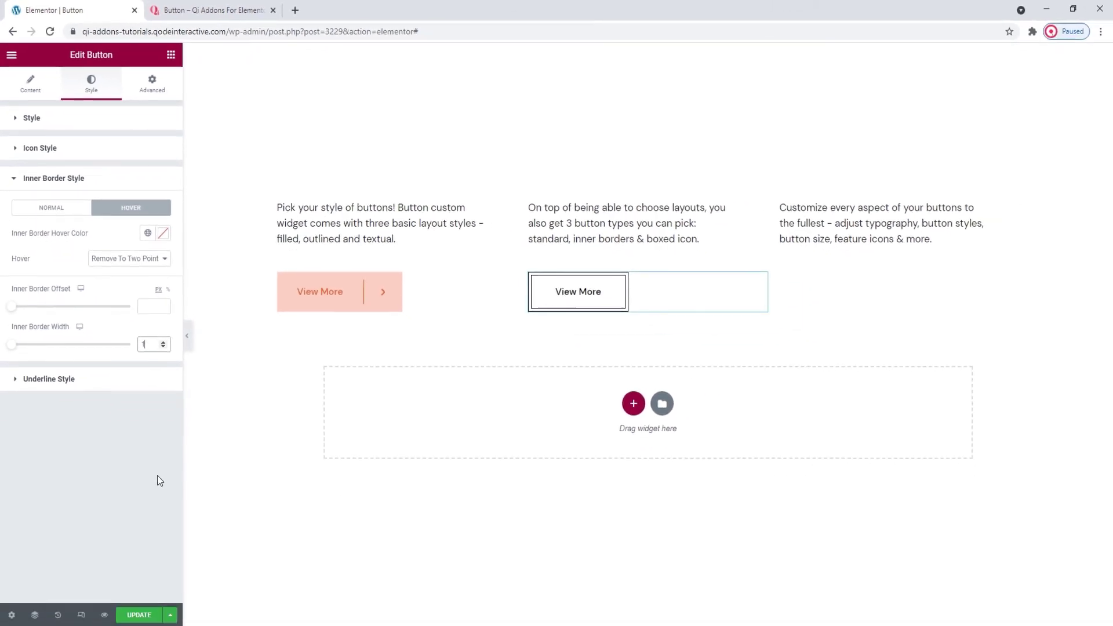
Save the page and drop a Qi Button widget into the third column.
click(134, 614)
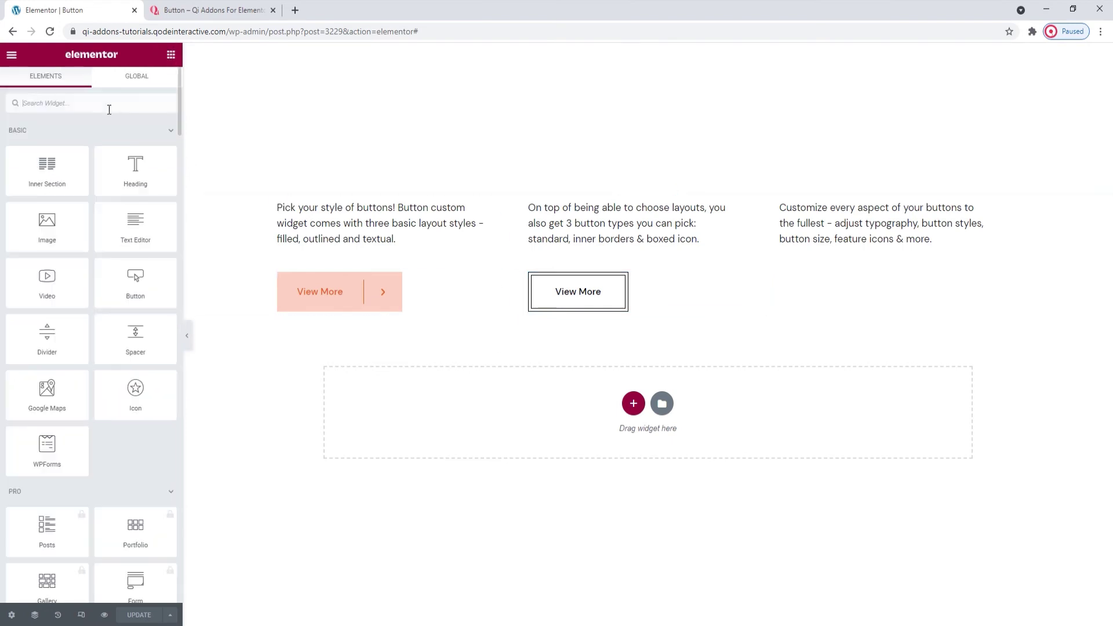
text(butt)
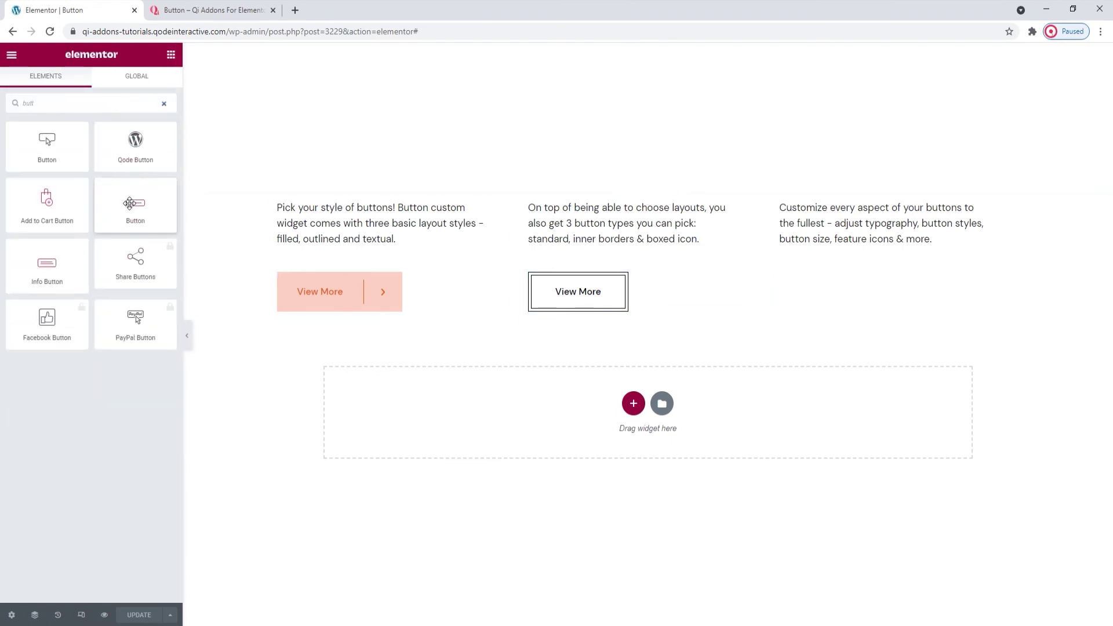
drag(129, 203, 829, 316)
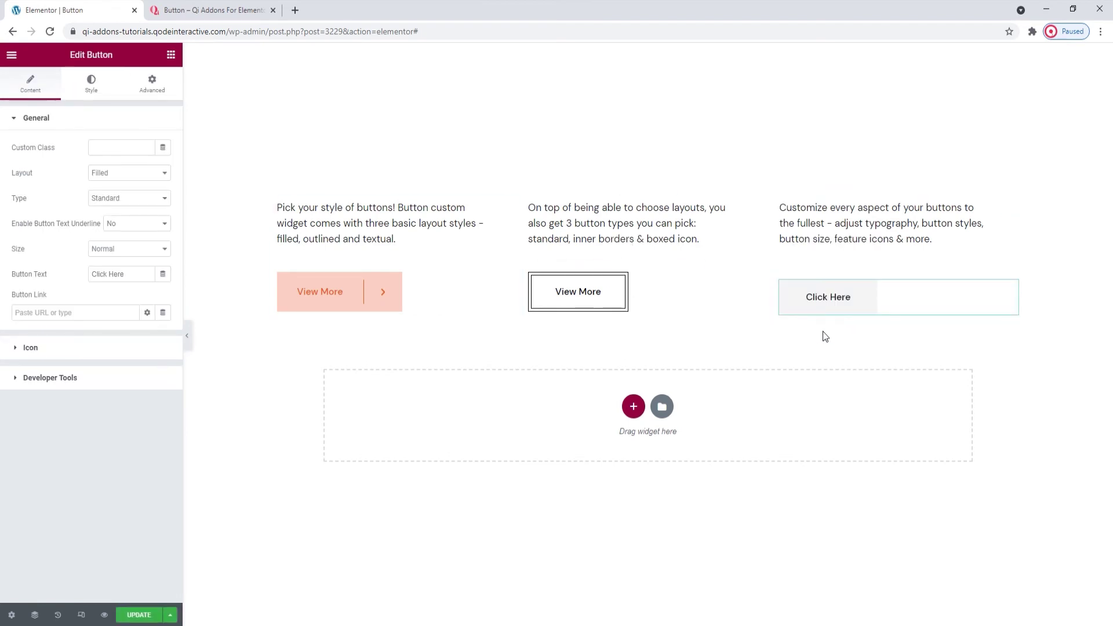
Make the button Textual and underlined, with text 'View More' and link '#'.
click(137, 181)
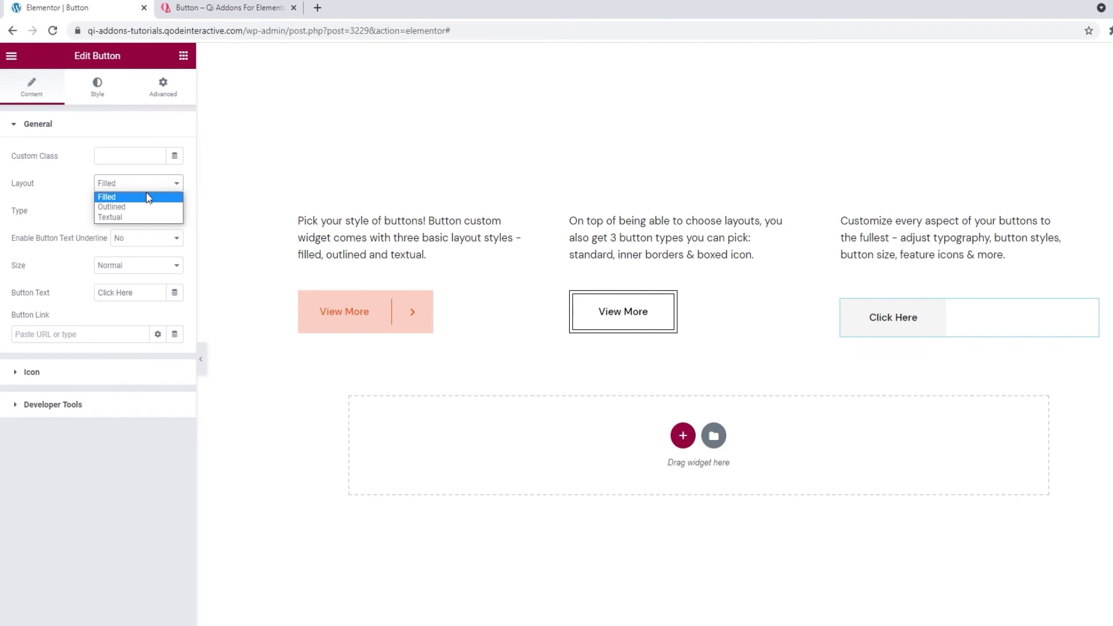
click(148, 217)
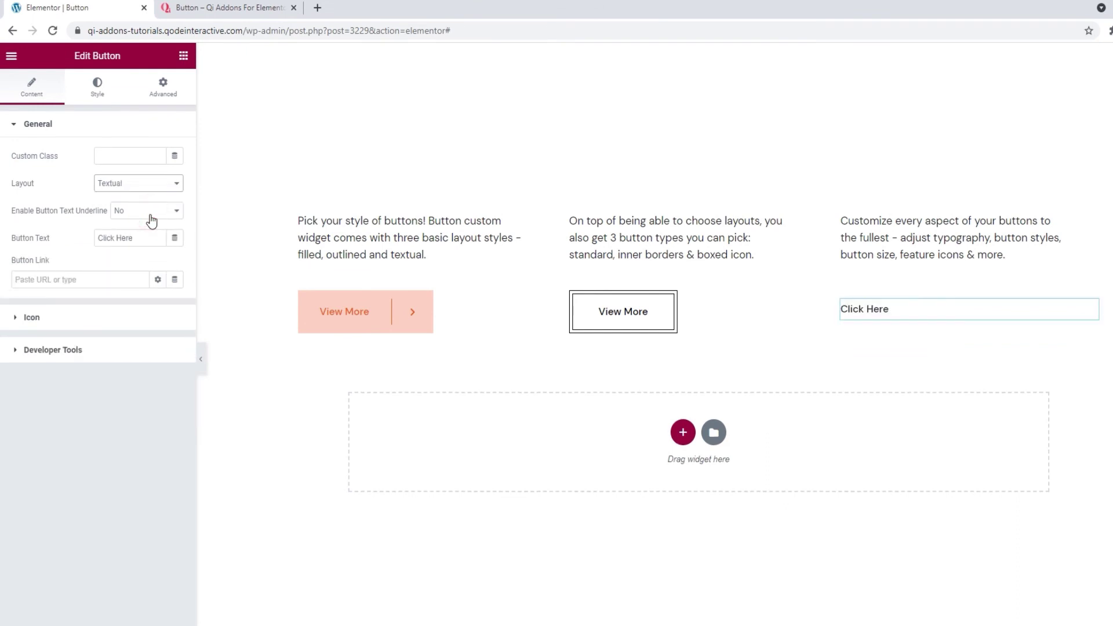
click(150, 215)
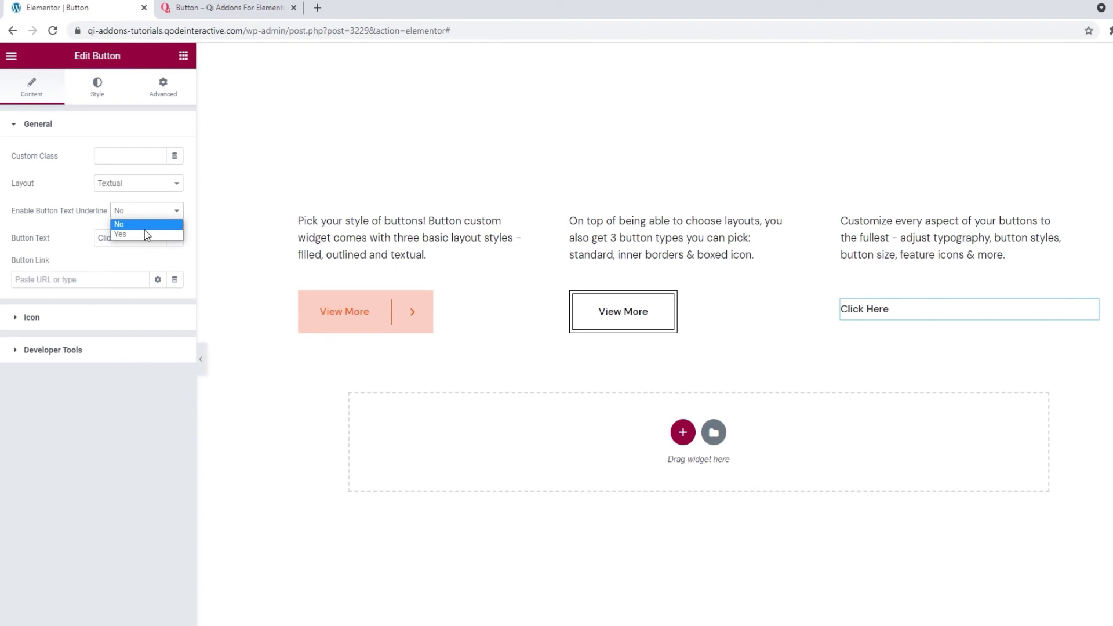
click(145, 231)
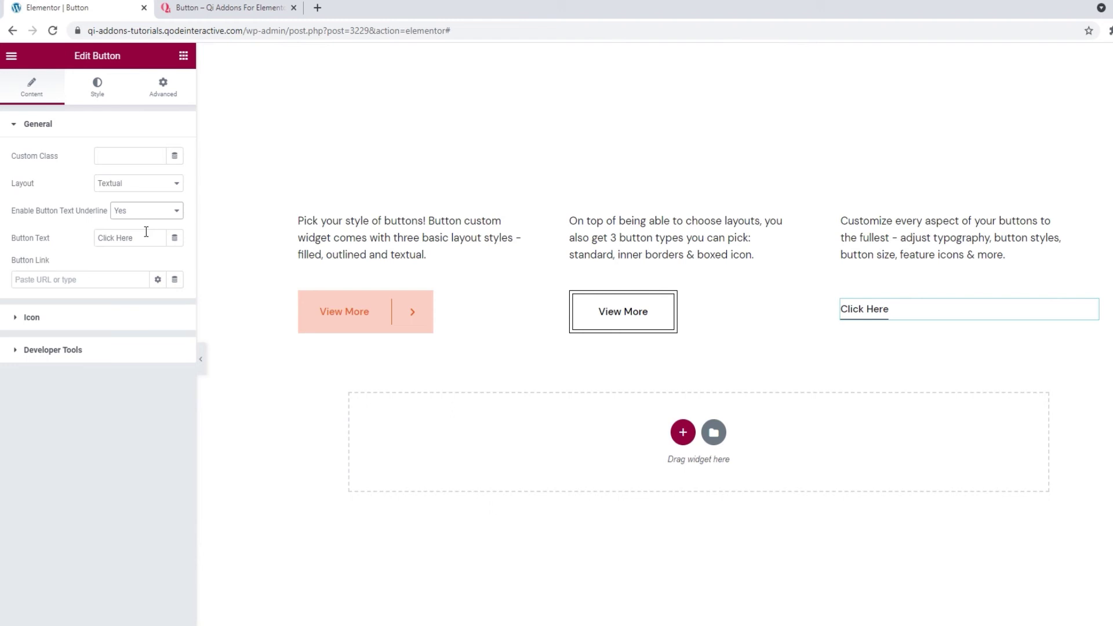
triple_click(148, 236)
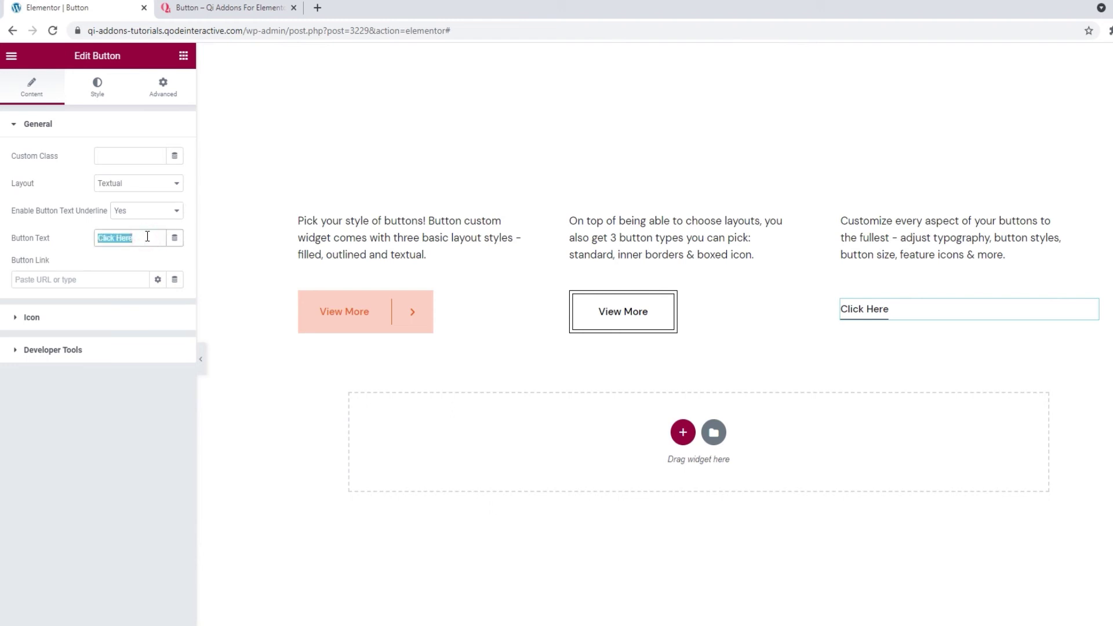
text(View More)
click(130, 279)
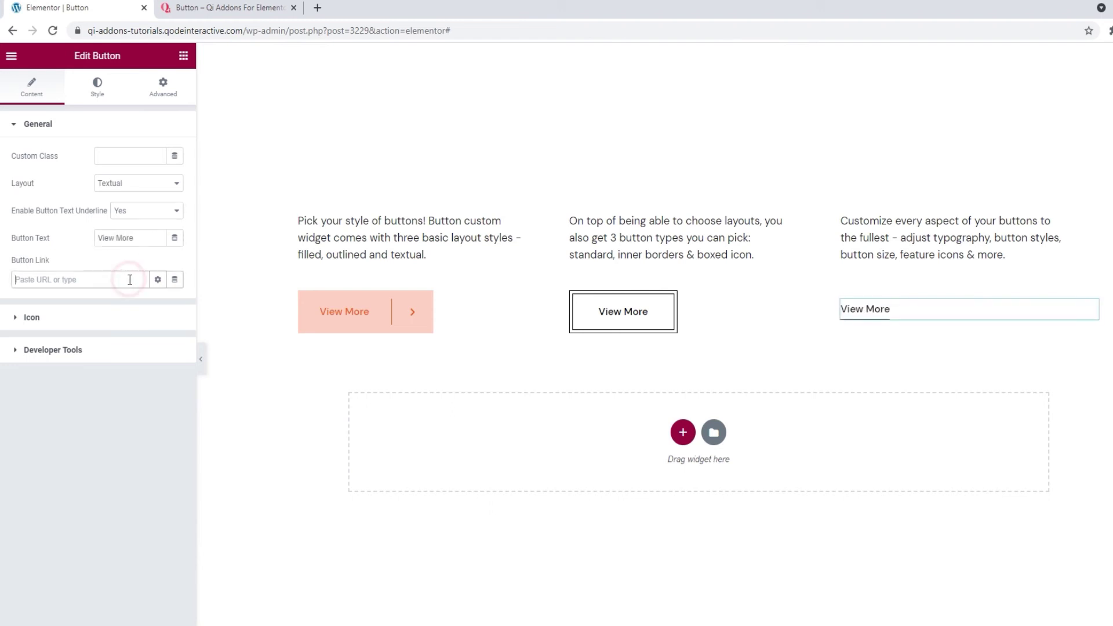
text(#)
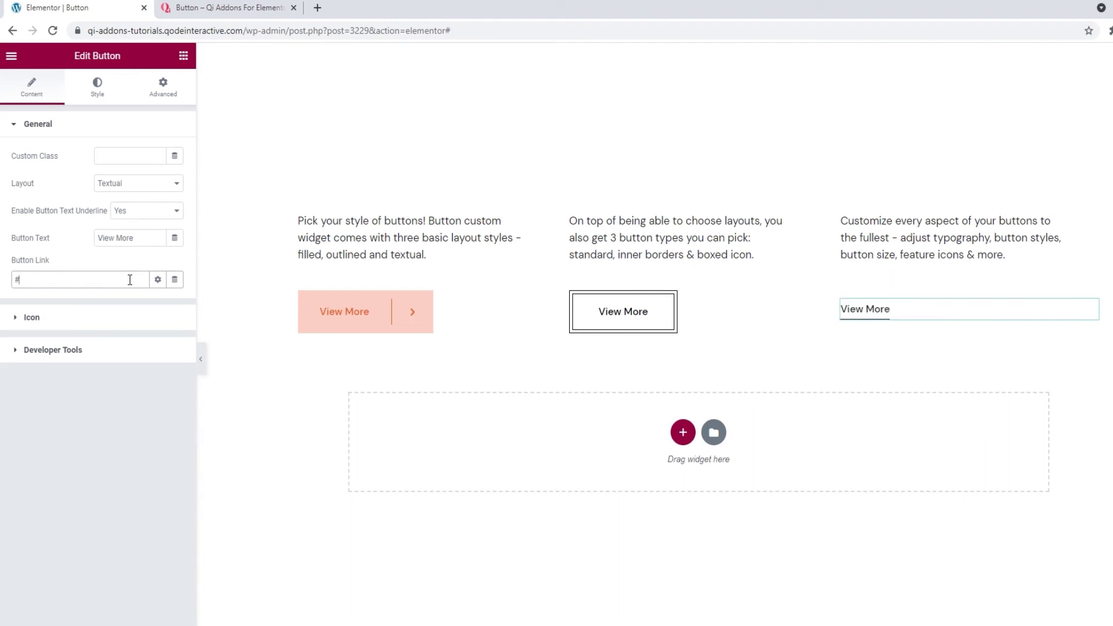
Add an uploaded right-arrow SVG as the button's icon.
click(106, 319)
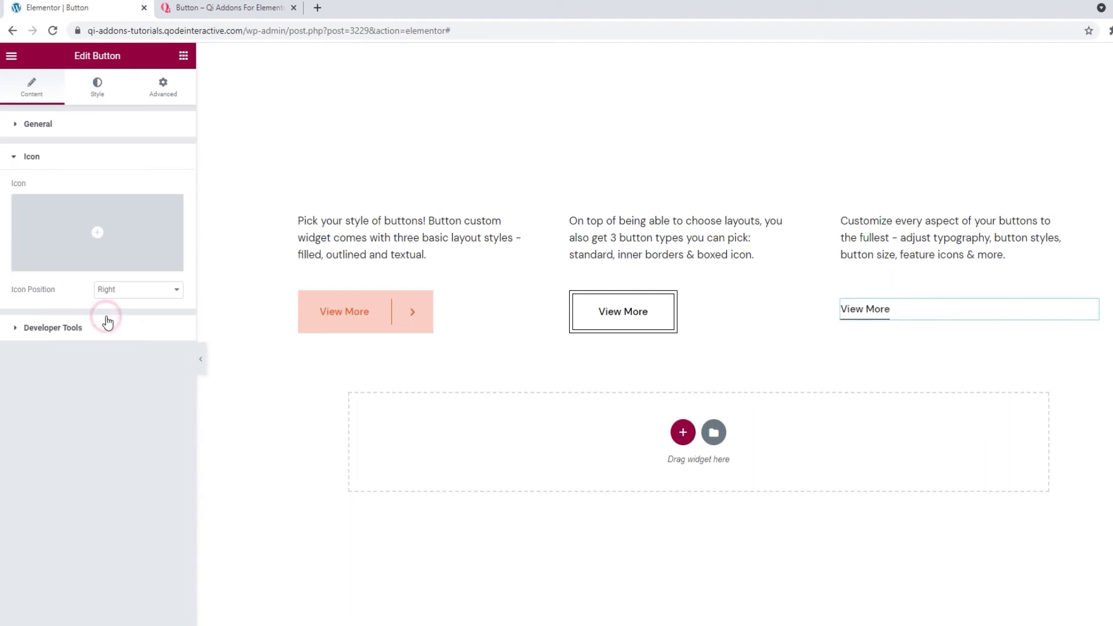
click(141, 265)
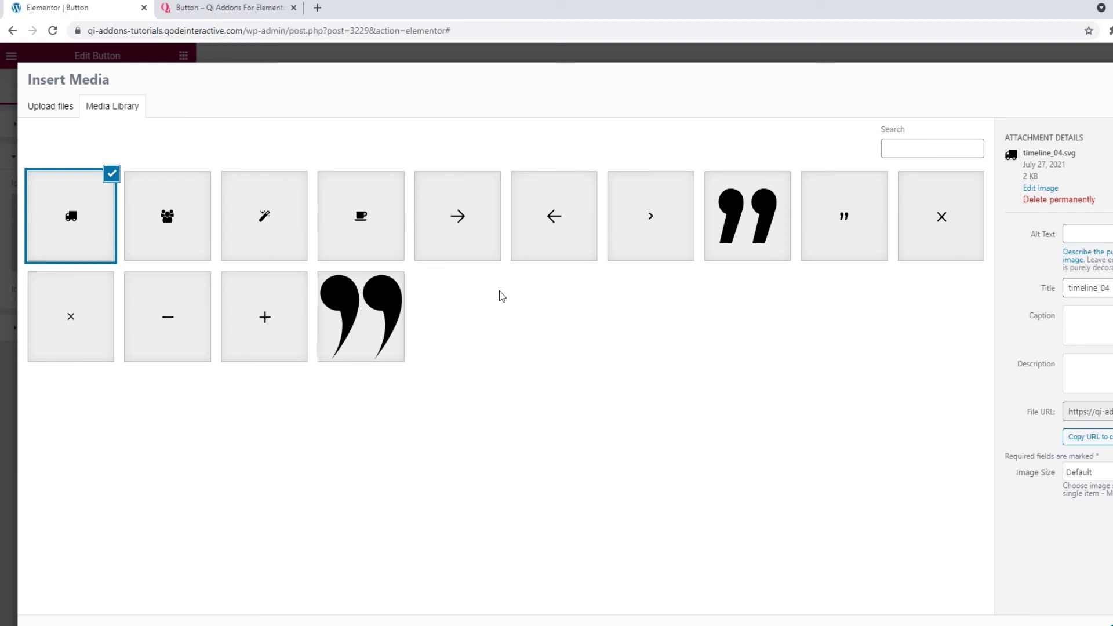
click(633, 251)
click(1066, 622)
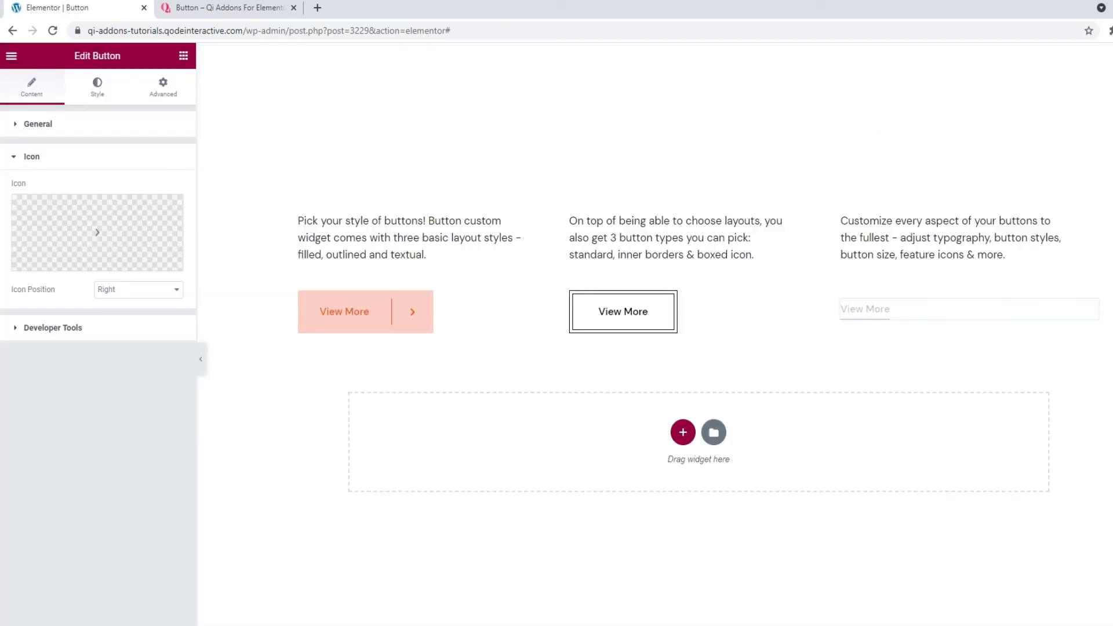
Review the textual button's typography settings in the Style tab.
click(96, 98)
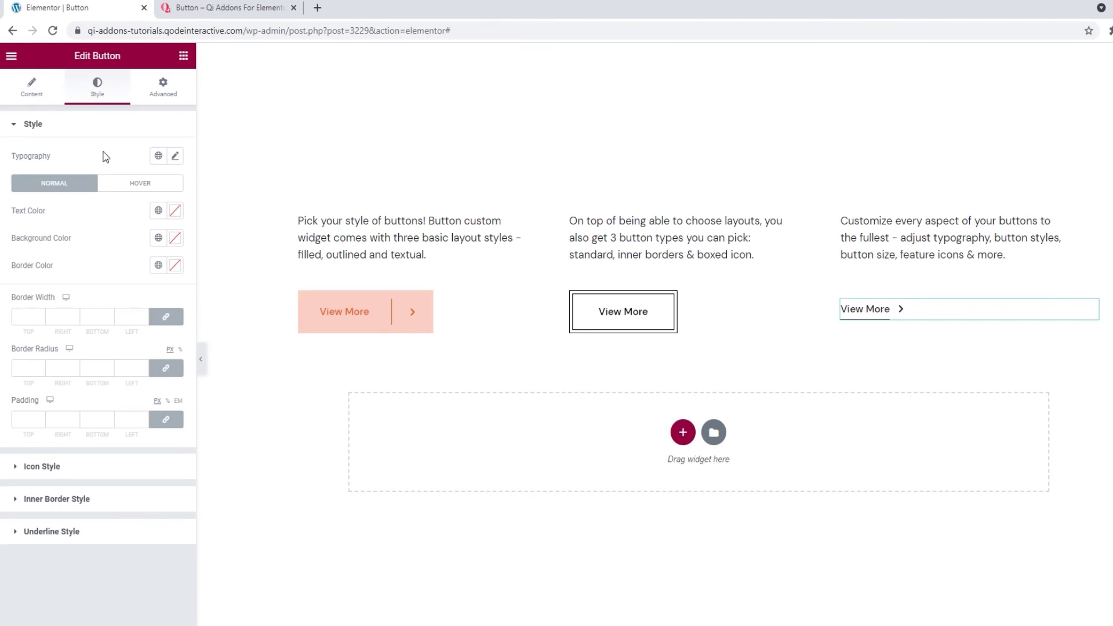
click(175, 156)
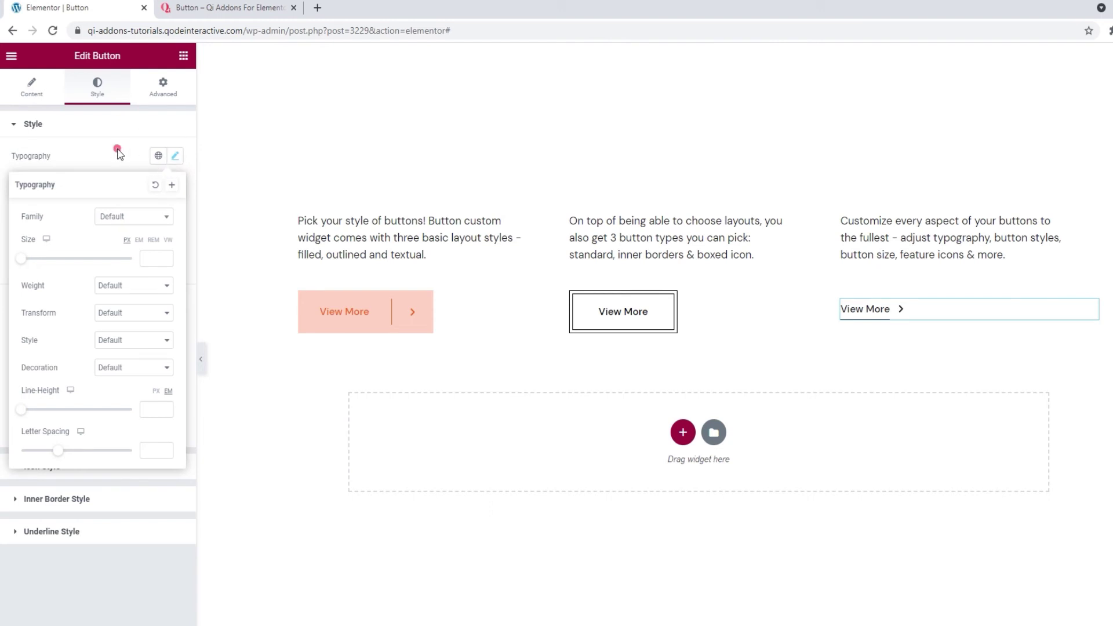
click(115, 148)
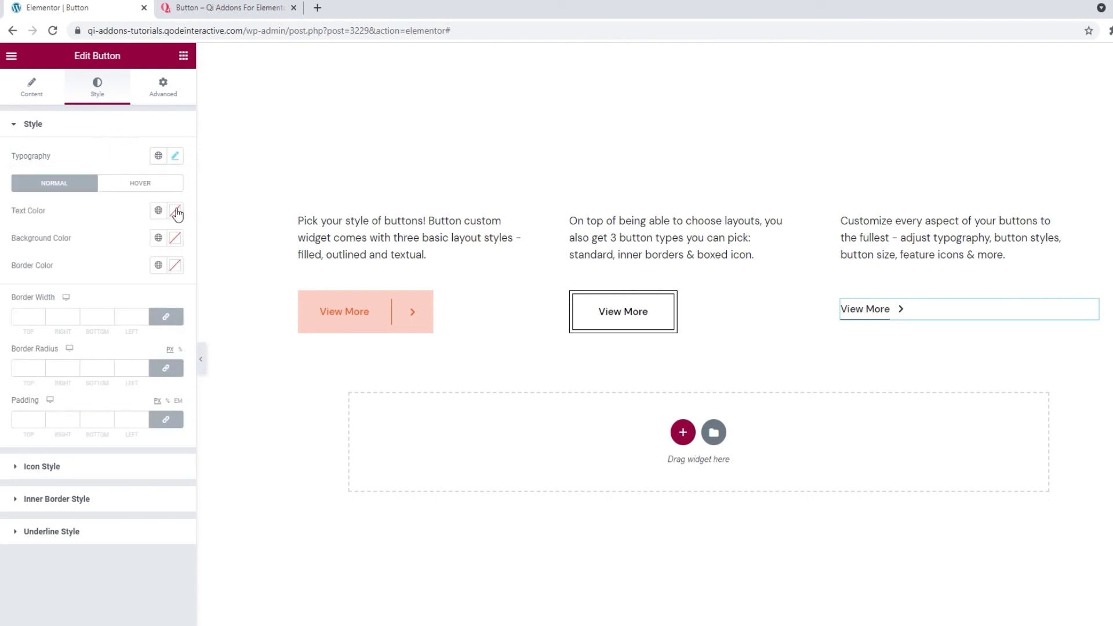
Set the button text colour to #000000 and check the hover text options.
click(174, 211)
double_click(98, 411)
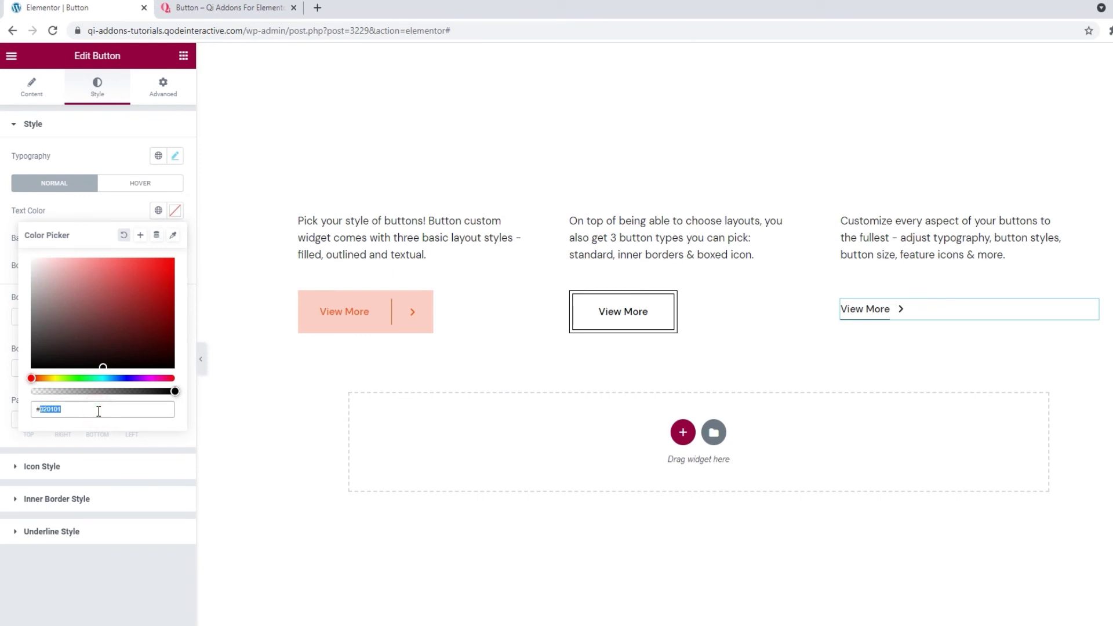
text(000000)
click(118, 219)
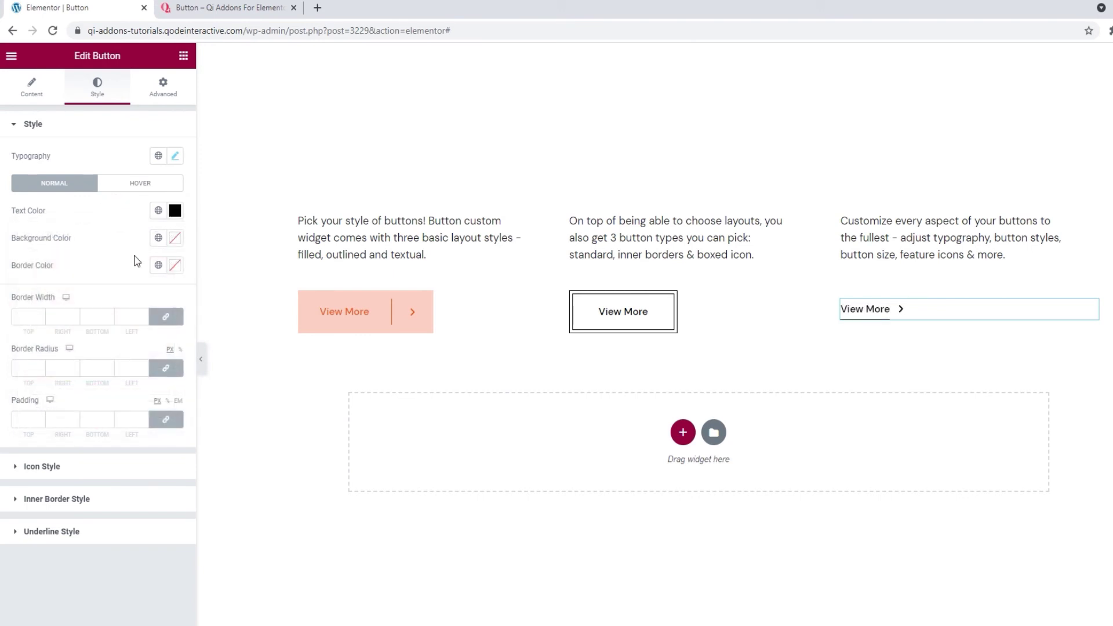
click(122, 181)
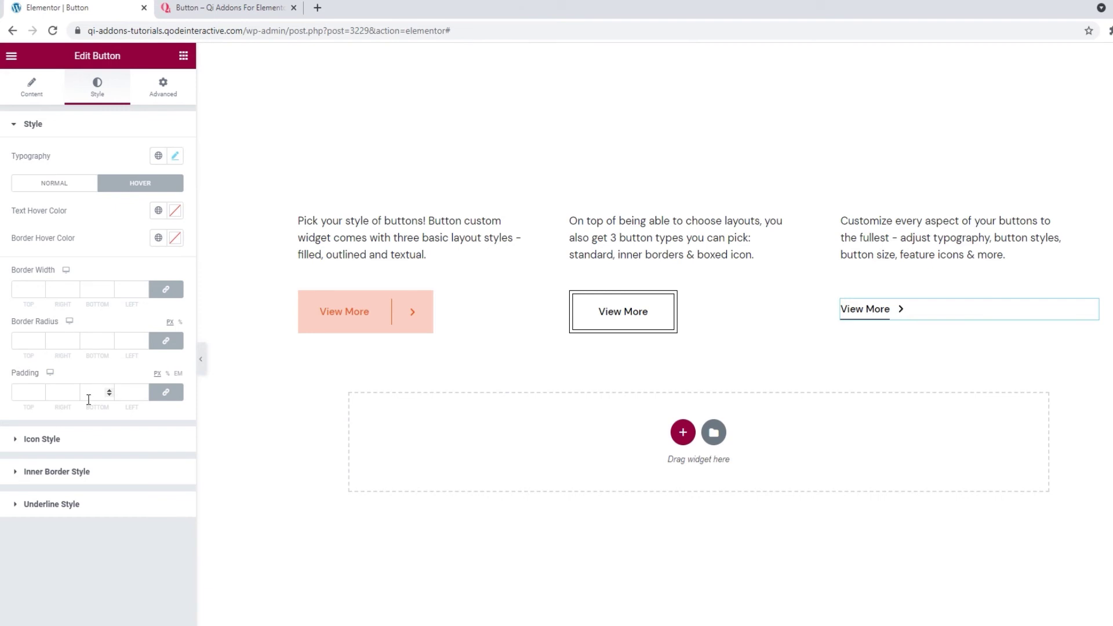
click(97, 439)
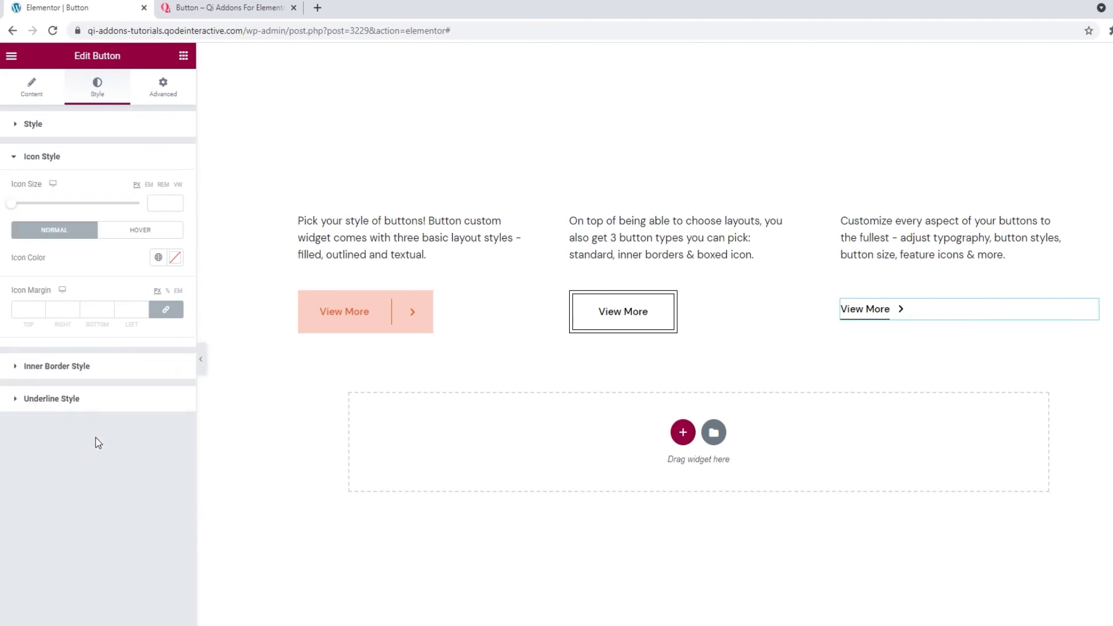
Set the arrow icon size to 6, leaving its colour cleared.
click(160, 205)
text(6)
click(175, 257)
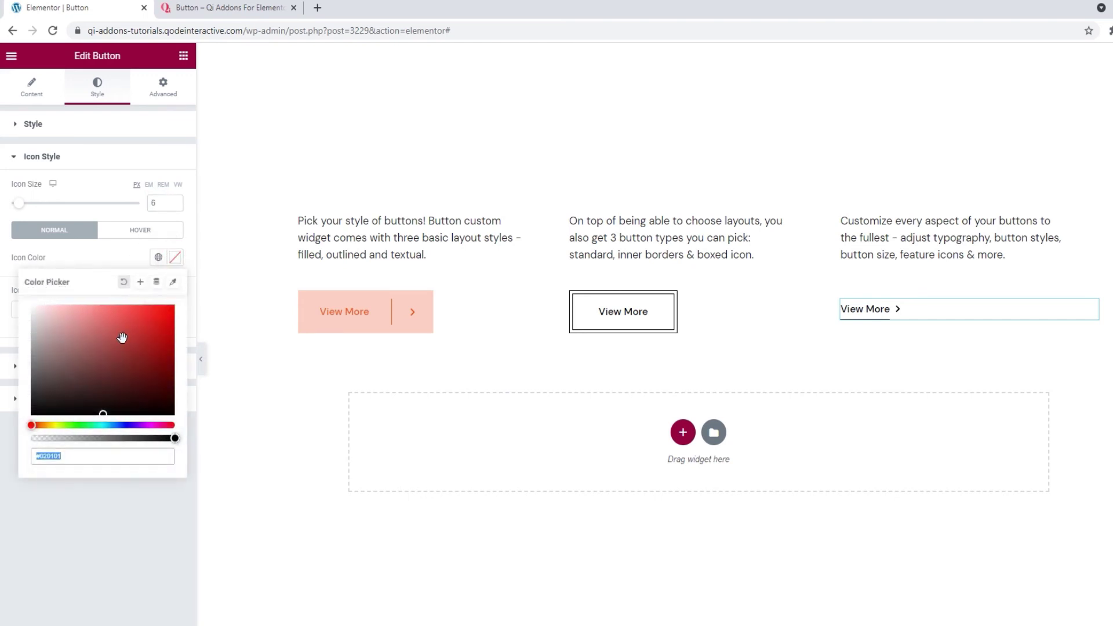
click(122, 340)
drag(122, 340, 105, 332)
click(124, 281)
click(128, 257)
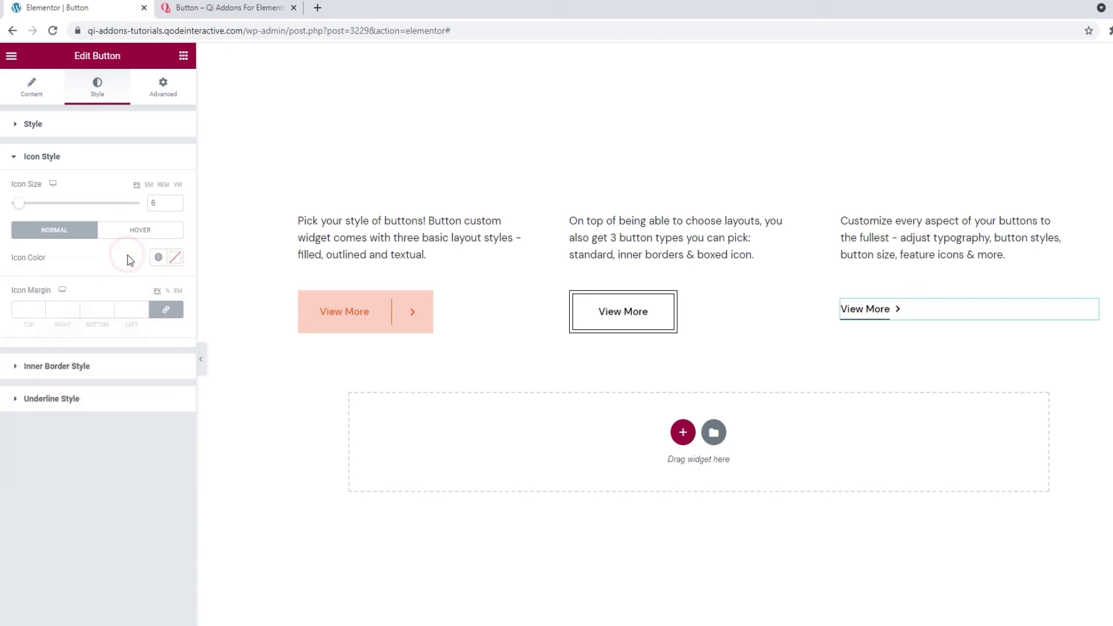
Unlink the icon margins and set top 2 and left 10.
click(139, 232)
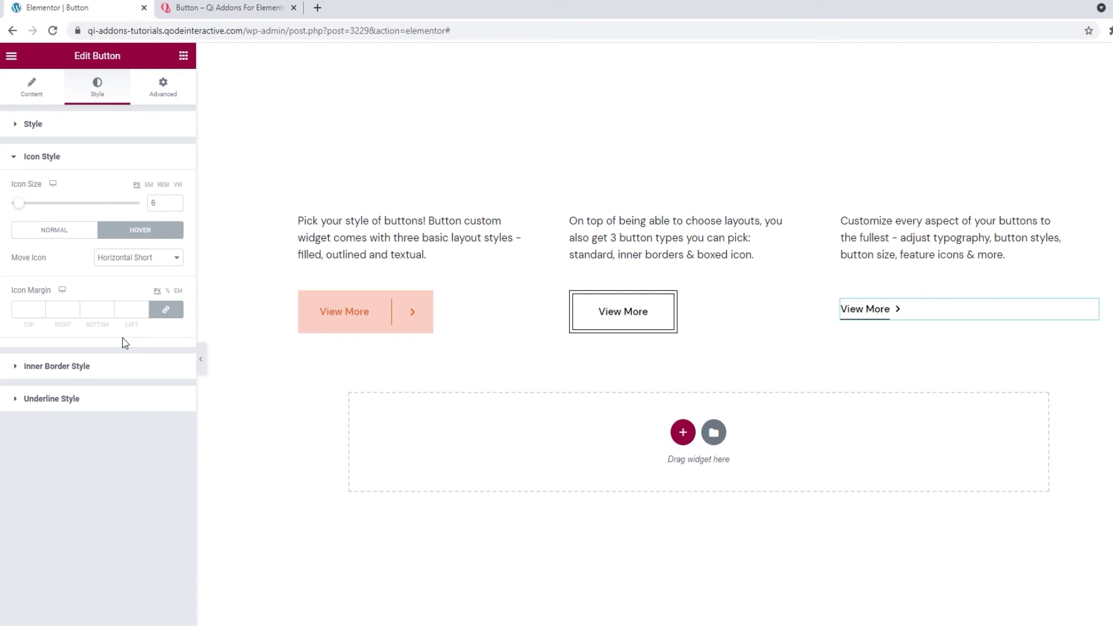
click(166, 309)
click(40, 307)
click(40, 308)
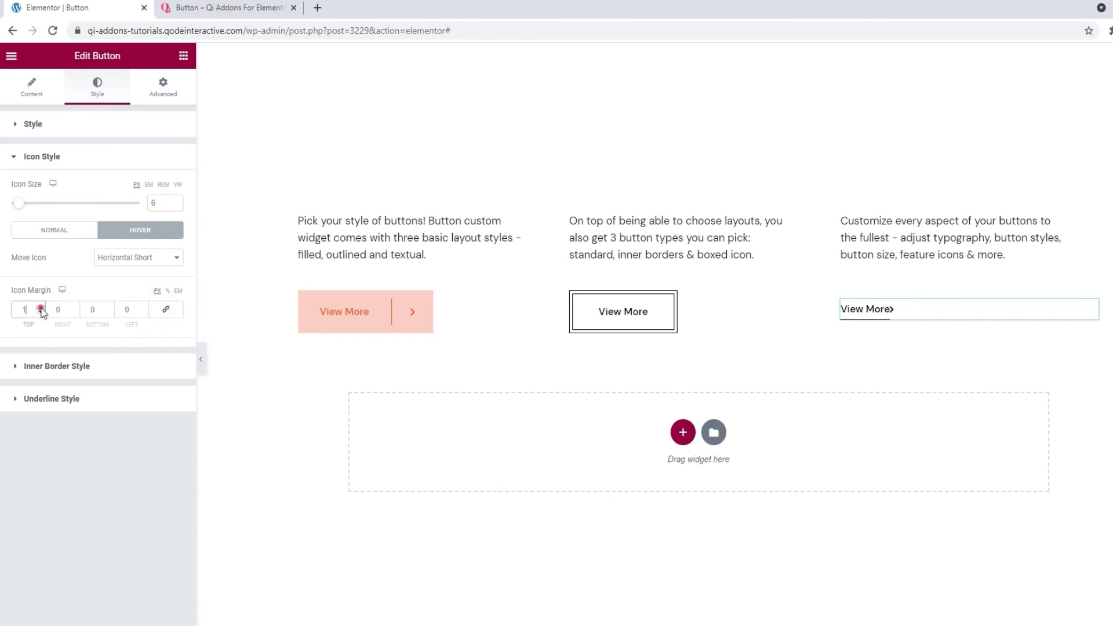
click(127, 309)
text(1)
Set the underline colour to #5f5f5f.
click(115, 400)
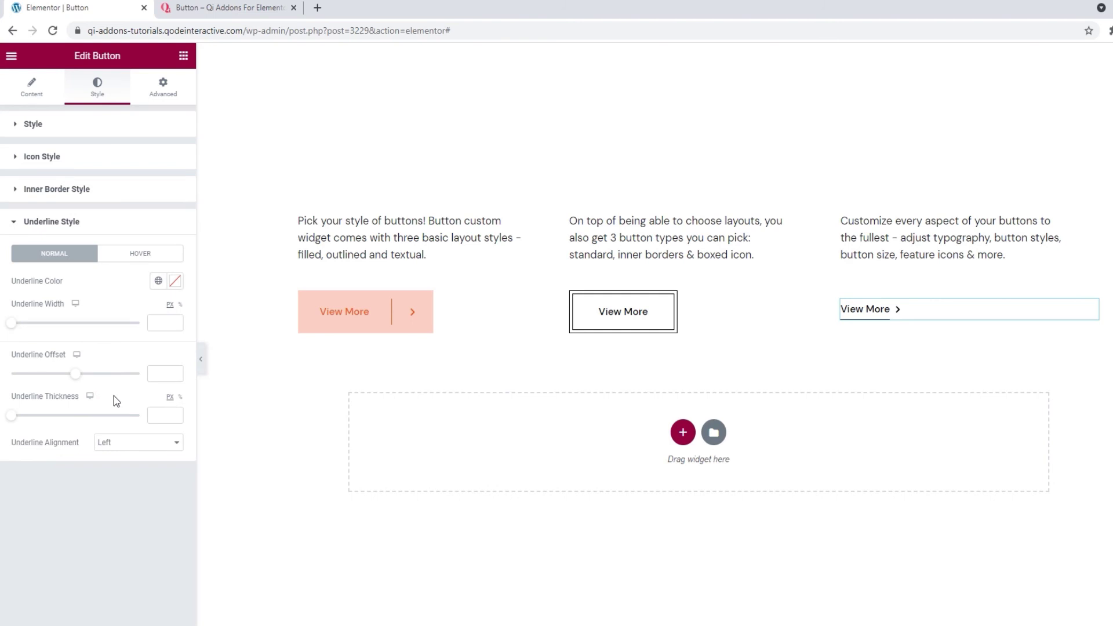
click(175, 281)
click(136, 362)
mouse_move(136, 362)
mouse_down()
mouse_move(113, 341)
mouse_move(58, 335)
mouse_up()
click(123, 306)
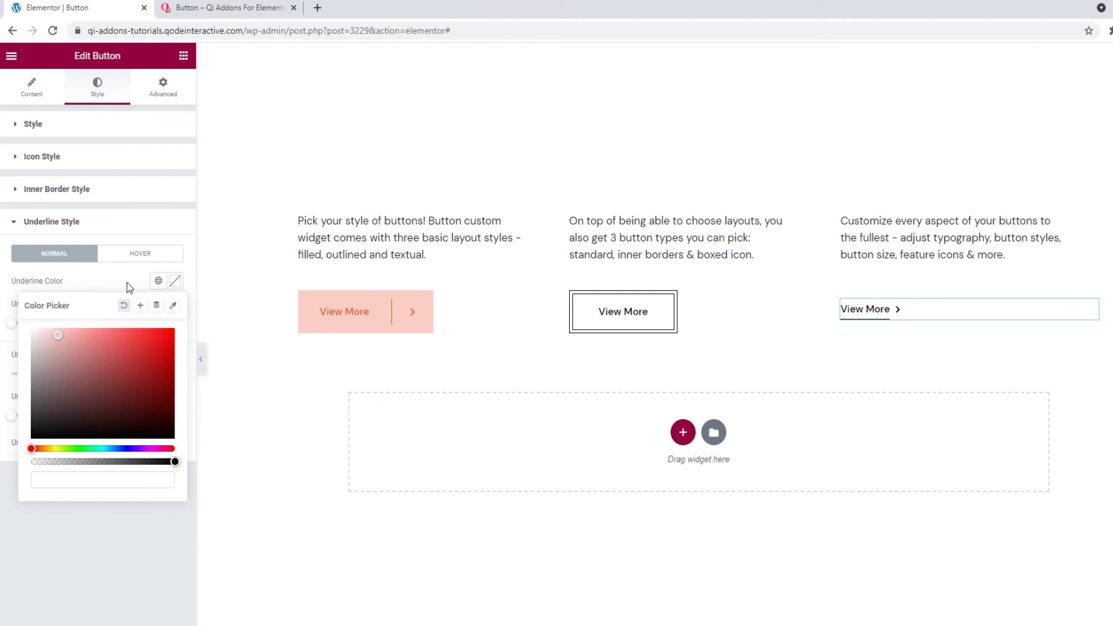
click(78, 477)
text(#5f5f5f)
click(109, 284)
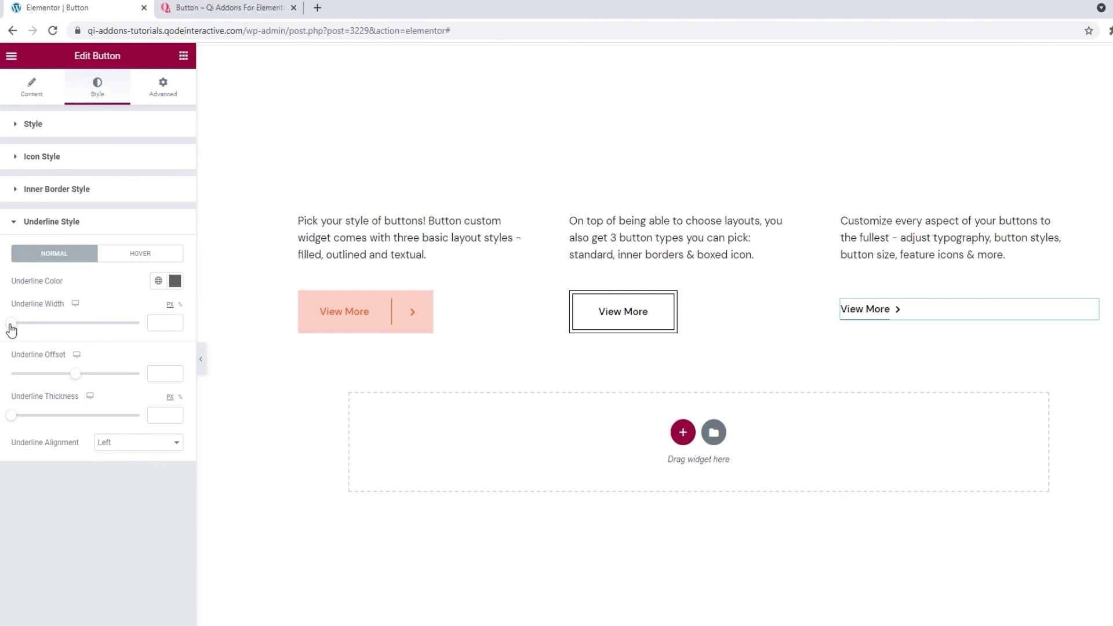
Try underline width 46 and several alignments, then clear width and keep alignment Left.
drag(10, 326, 80, 330)
click(121, 443)
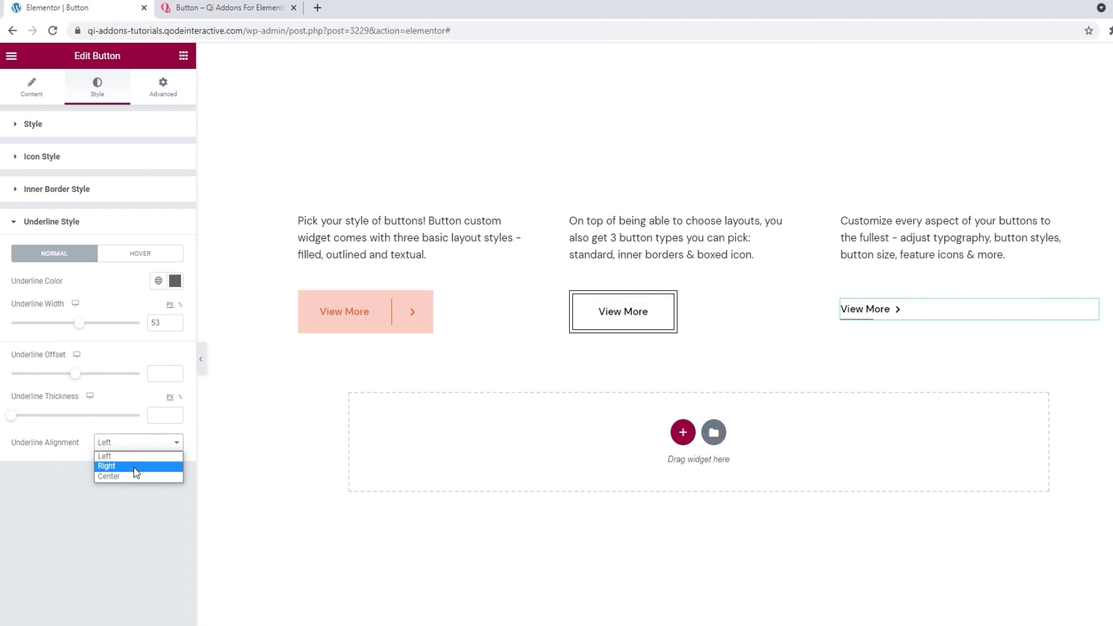
click(133, 466)
click(136, 446)
click(137, 475)
click(137, 445)
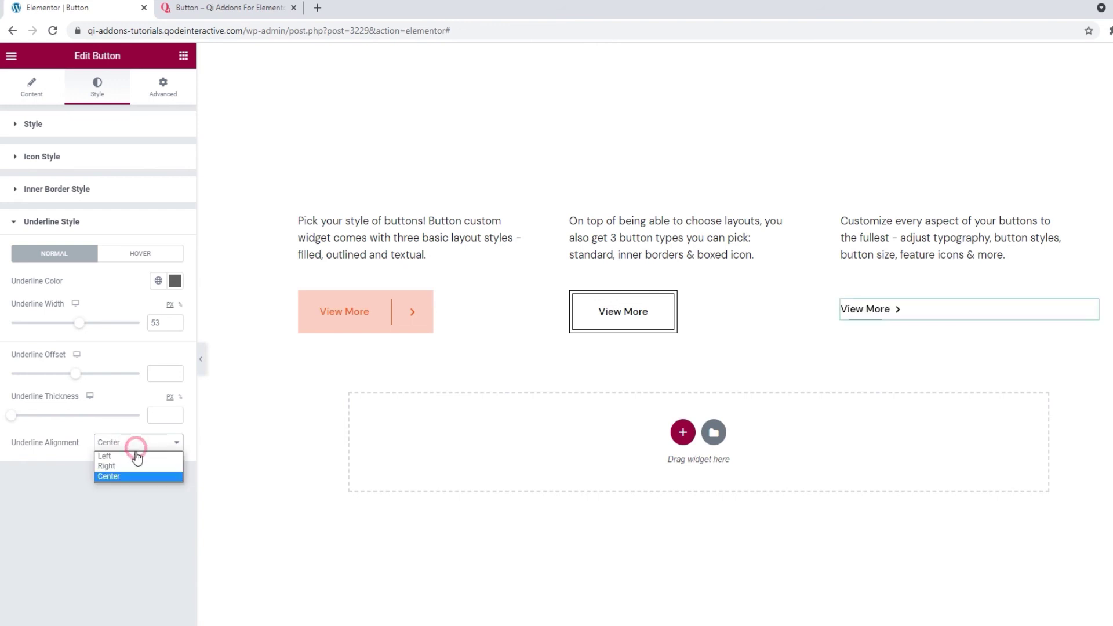
click(133, 457)
drag(163, 321, 146, 322)
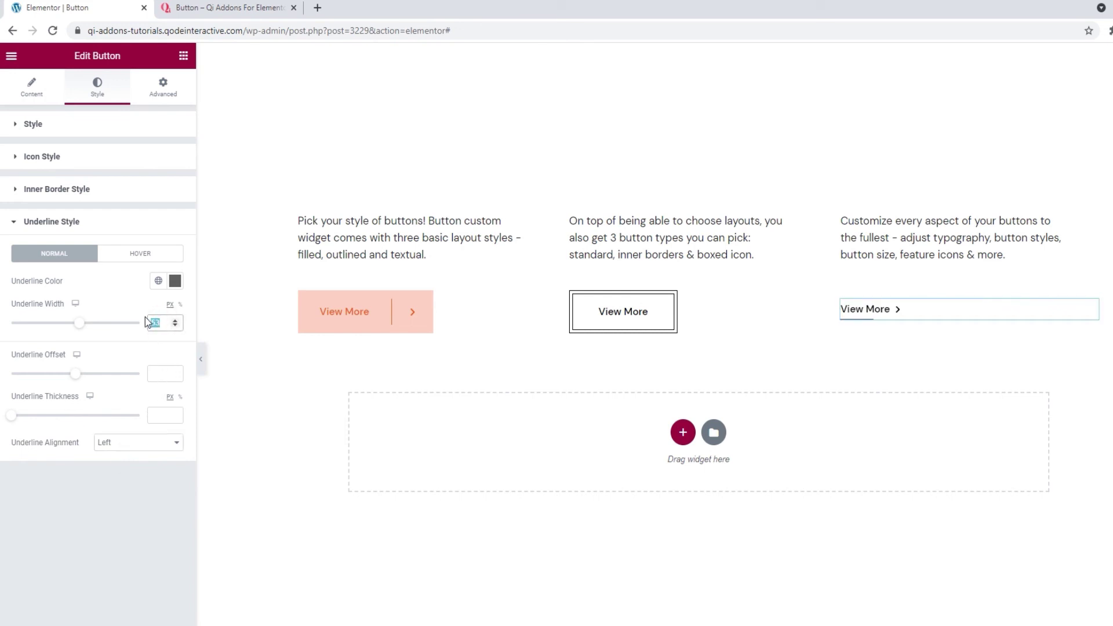
key(BackSpace)
click(127, 260)
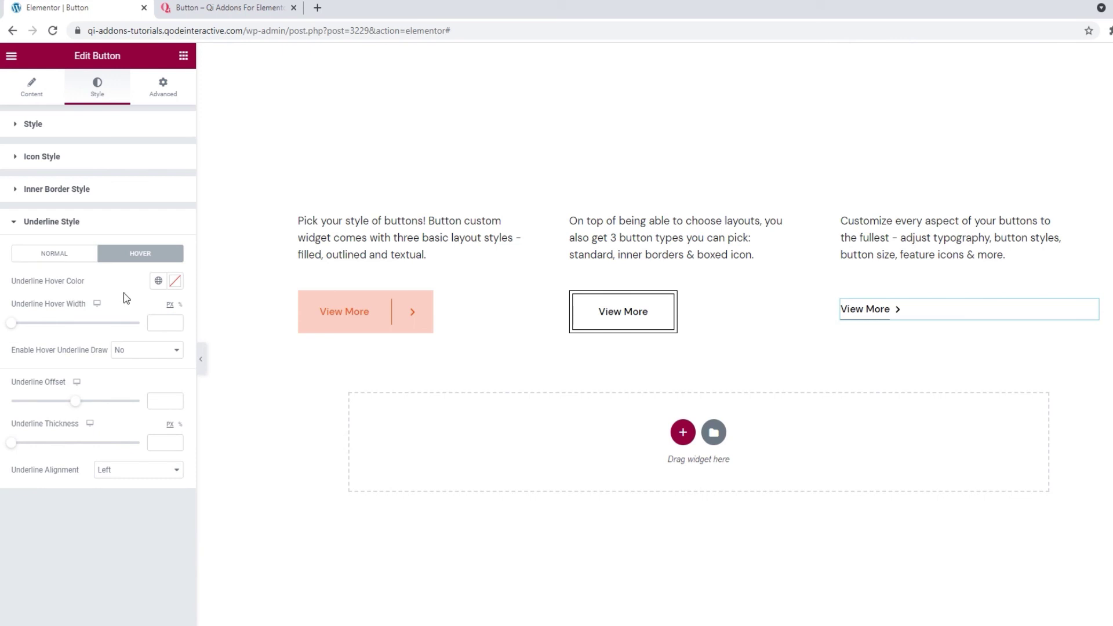
drag(11, 323, 75, 323)
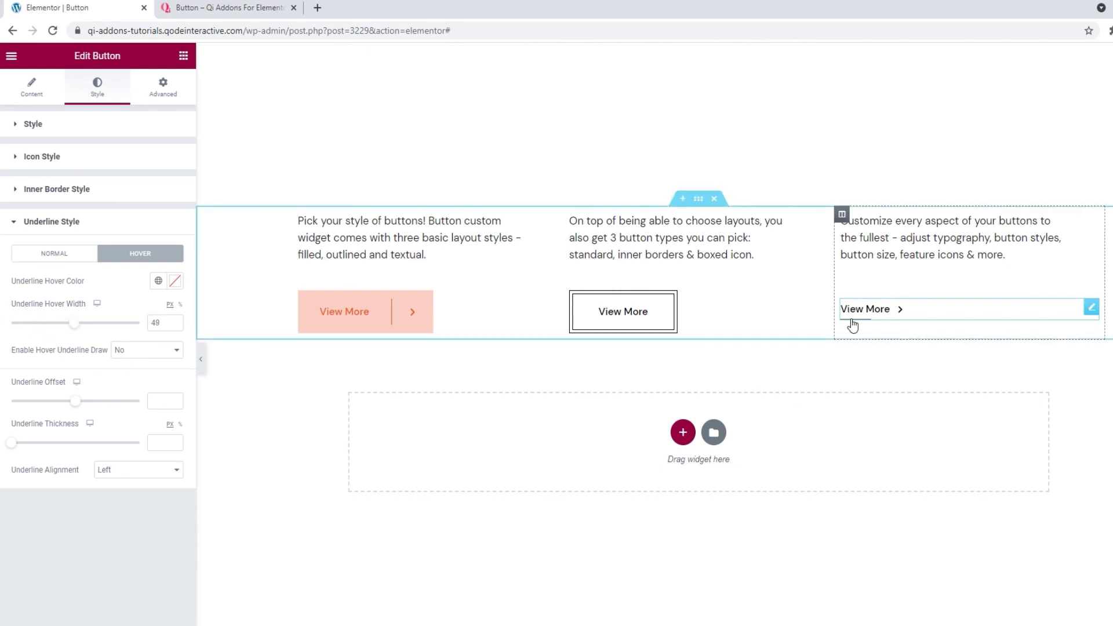
click(175, 282)
click(102, 348)
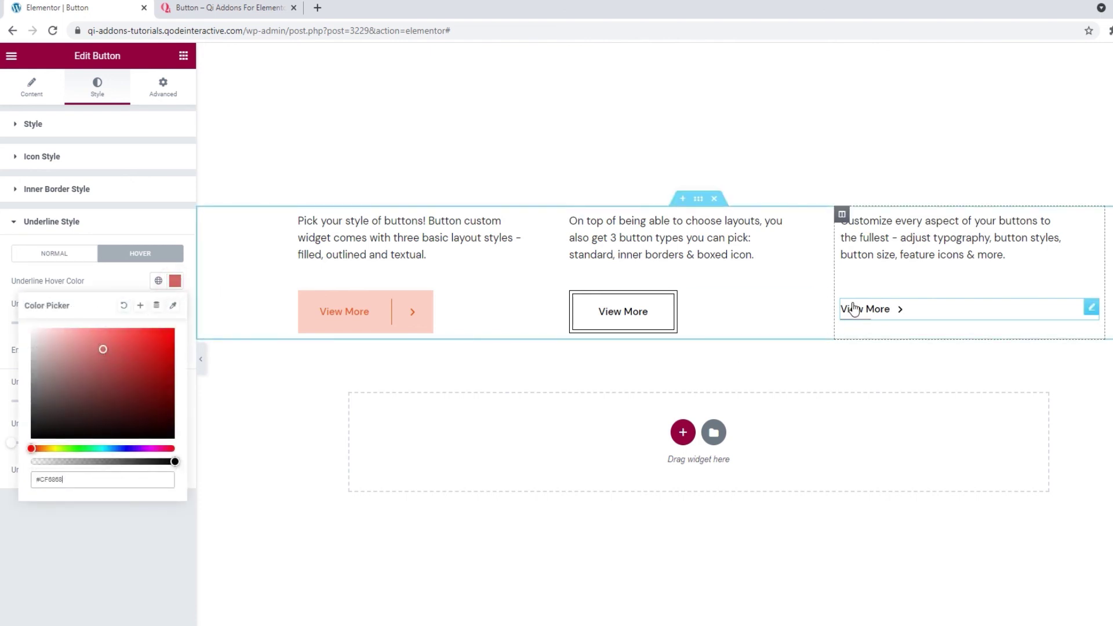
click(123, 305)
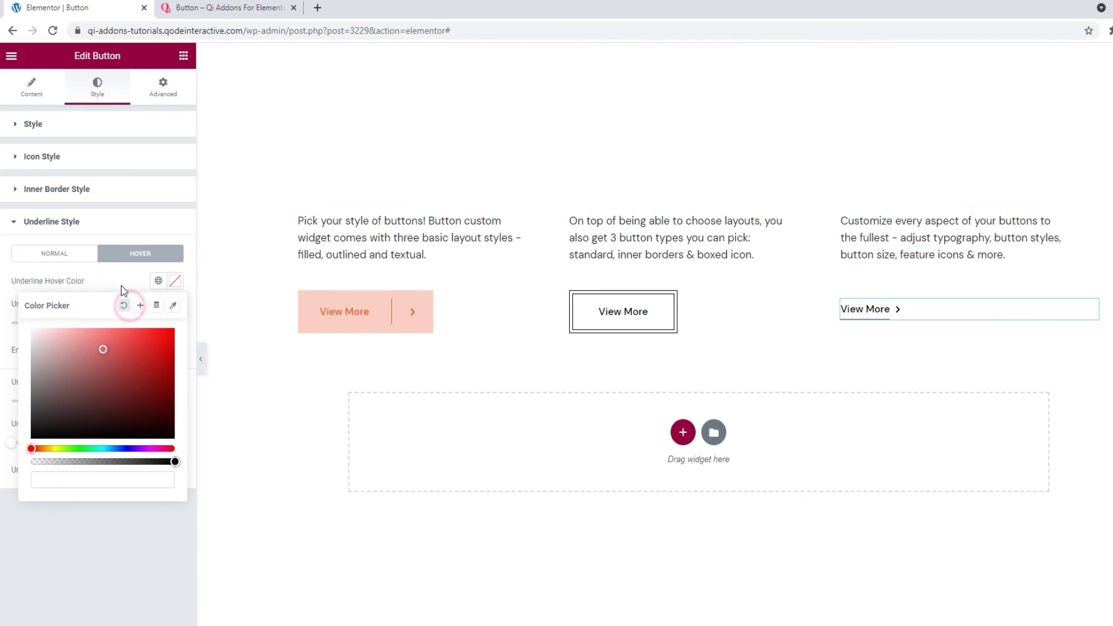
click(121, 287)
double_click(151, 321)
key(BackSpace)
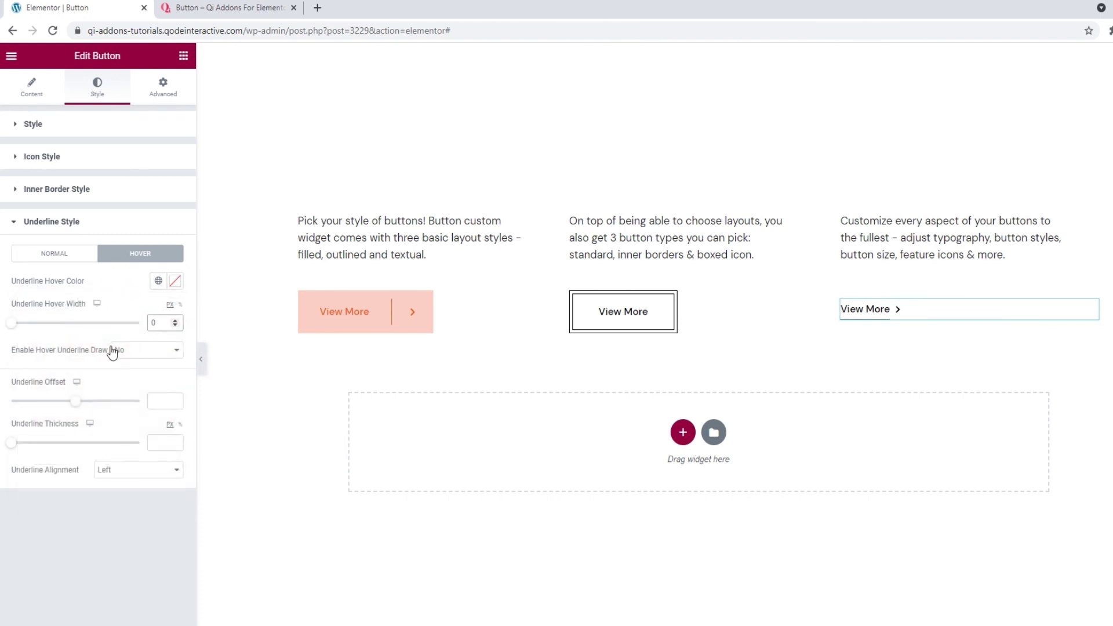
click(152, 350)
click(150, 384)
drag(12, 324, 102, 323)
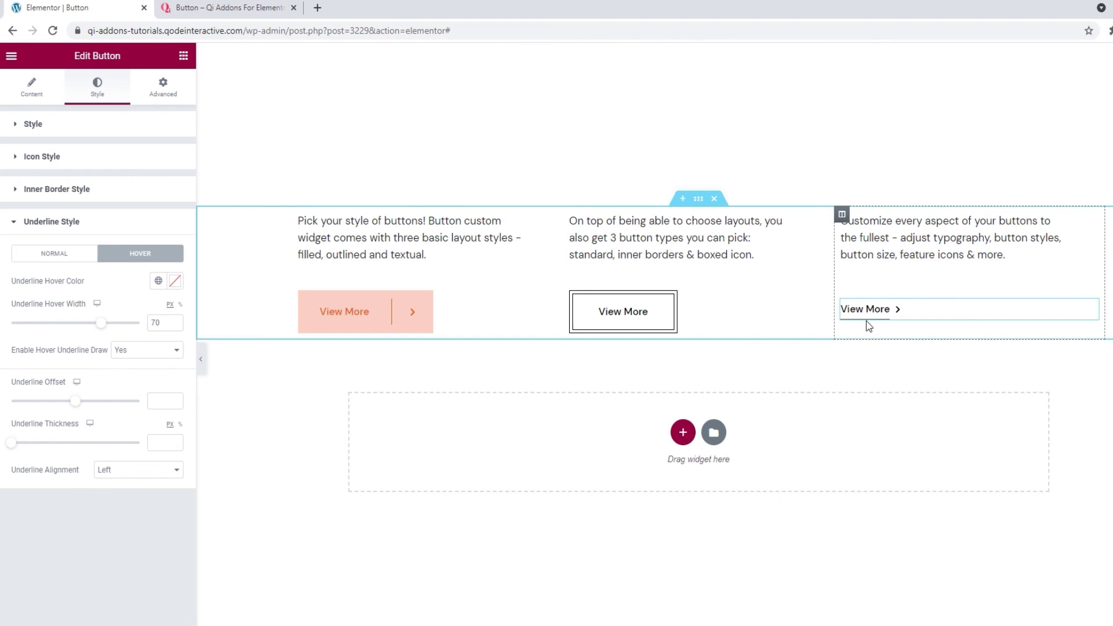
double_click(164, 323)
key(BackSpace)
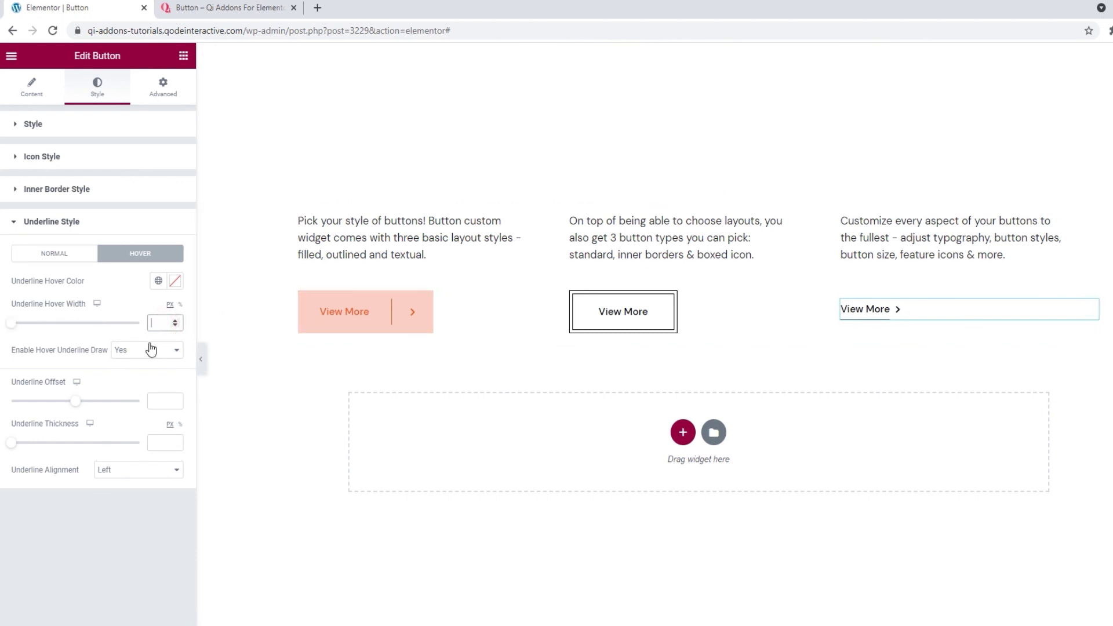
click(148, 350)
click(149, 375)
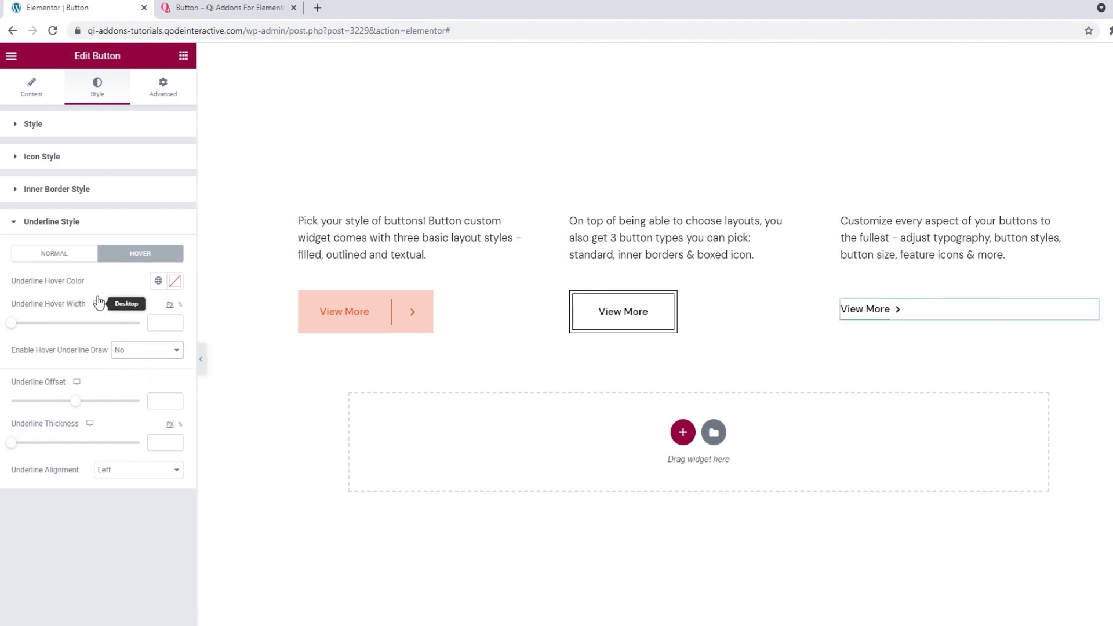
click(71, 256)
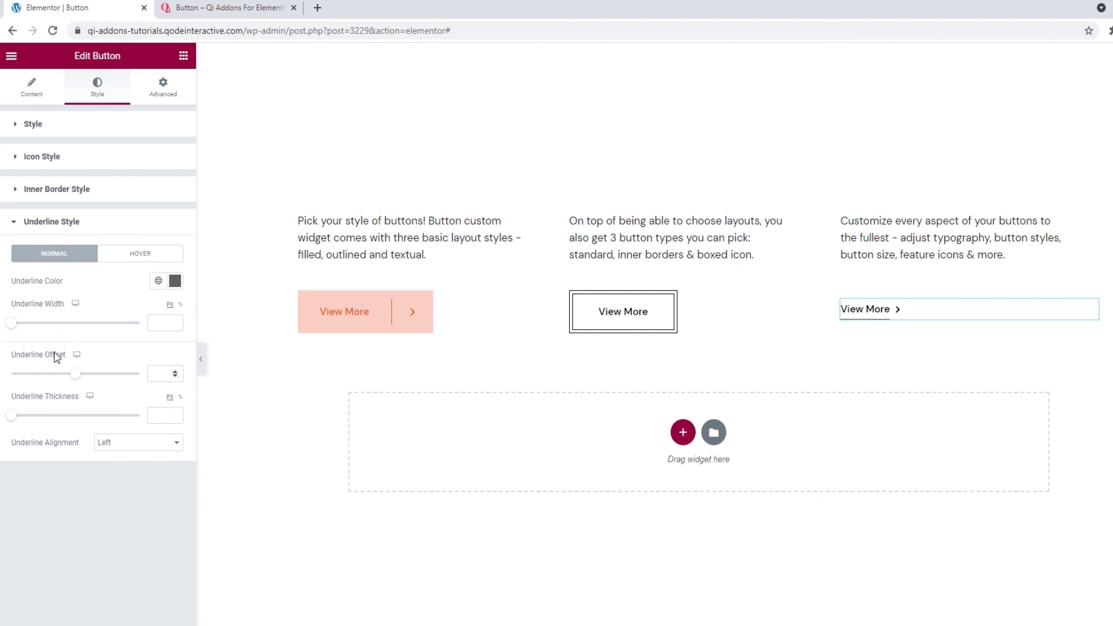
Set the underline offset to 3, trying thickness 5 before clearing it to default.
drag(76, 374, 96, 383)
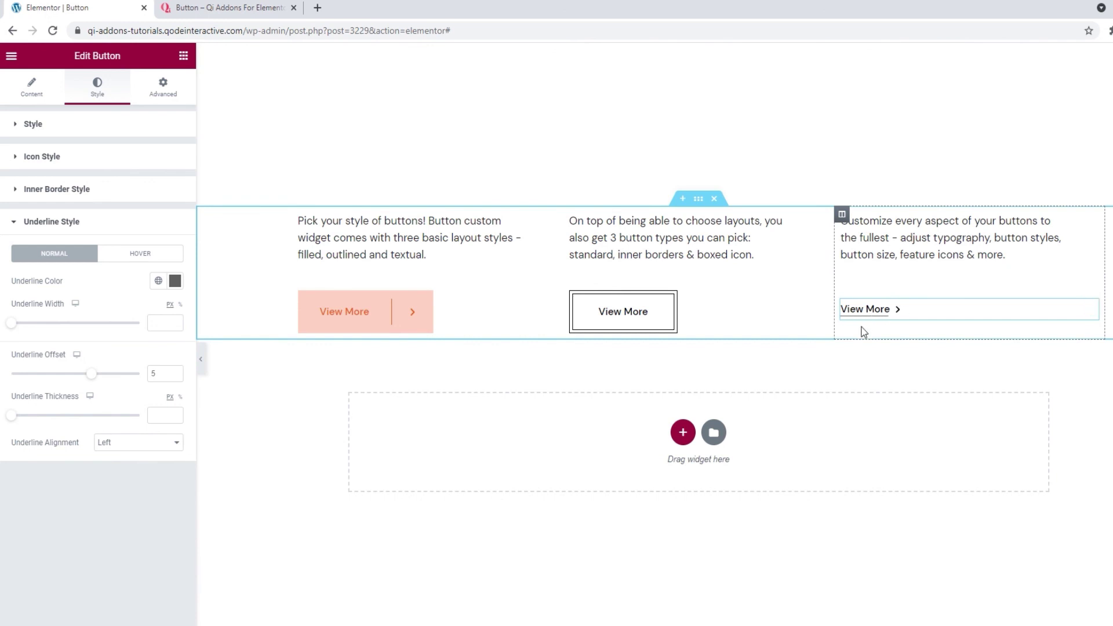
click(155, 373)
text(3)
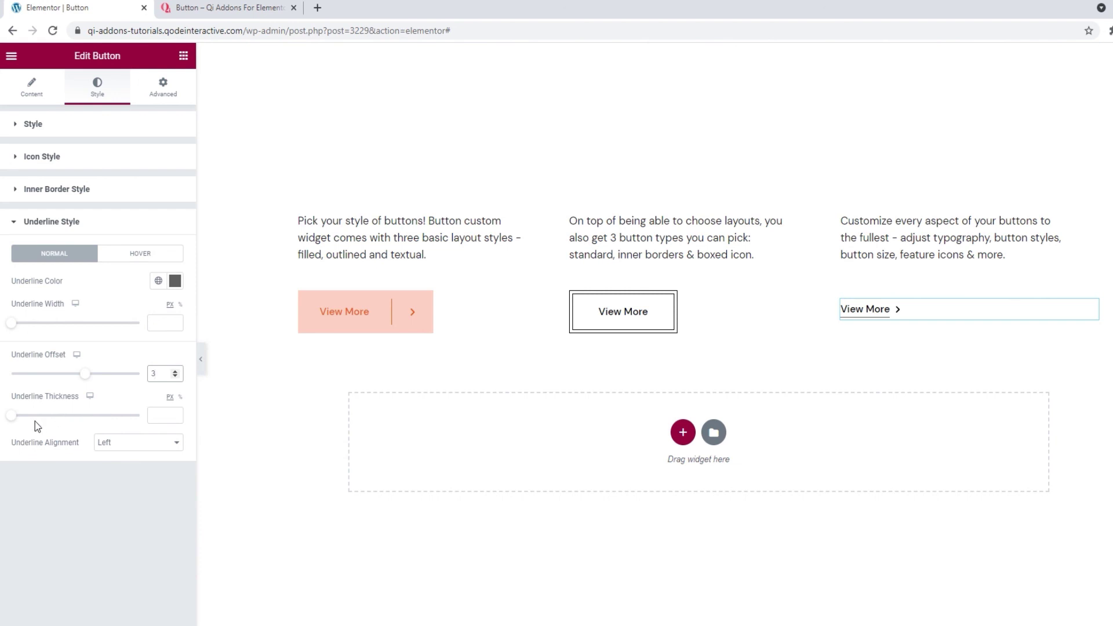
drag(11, 416, 18, 416)
click(156, 415)
double_click(154, 415)
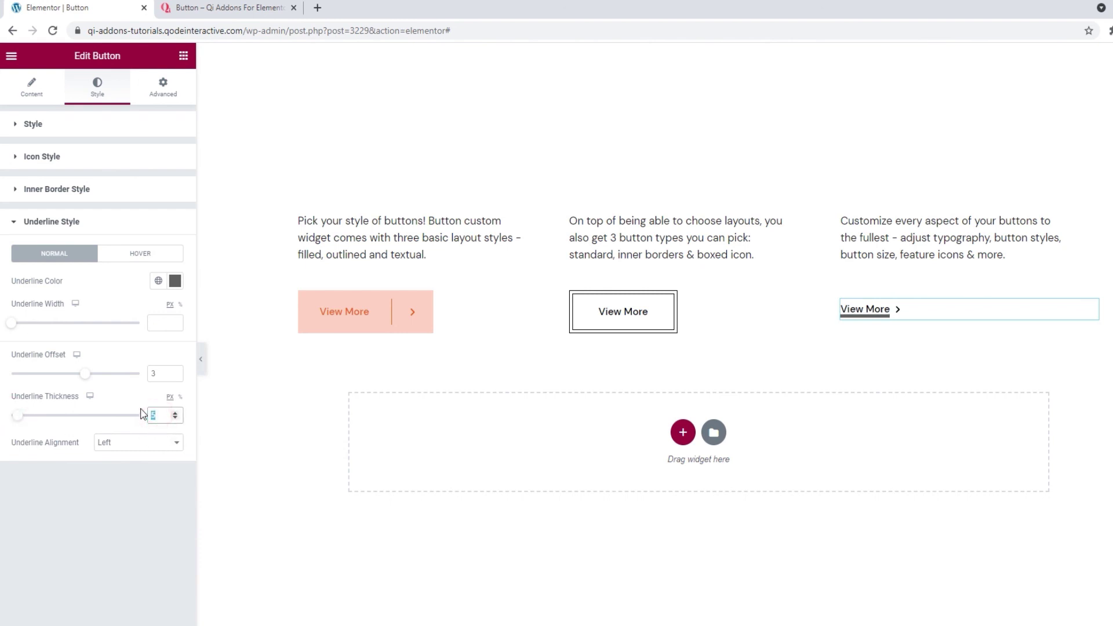
key(BackSpace)
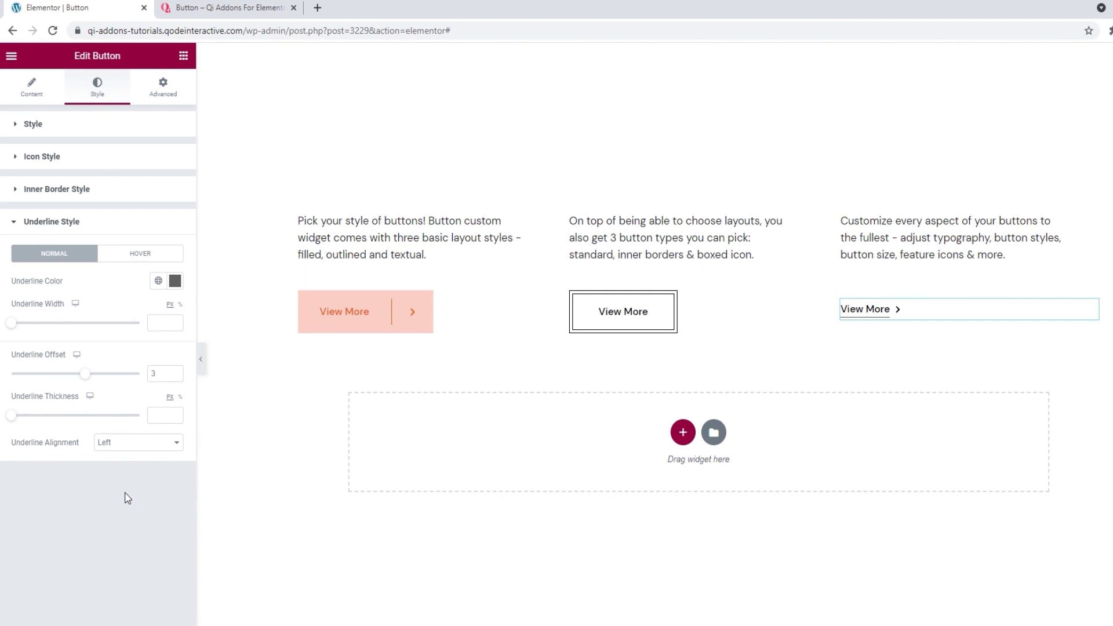
Save the page with Update and deselect the button to return to the widgets panel.
click(145, 614)
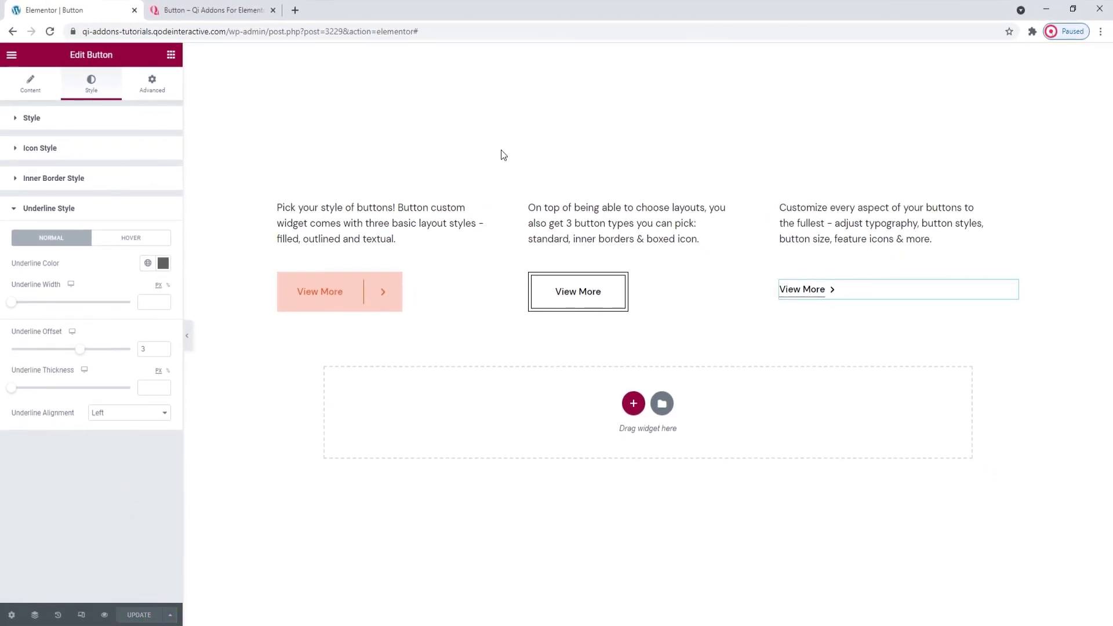
click(512, 112)
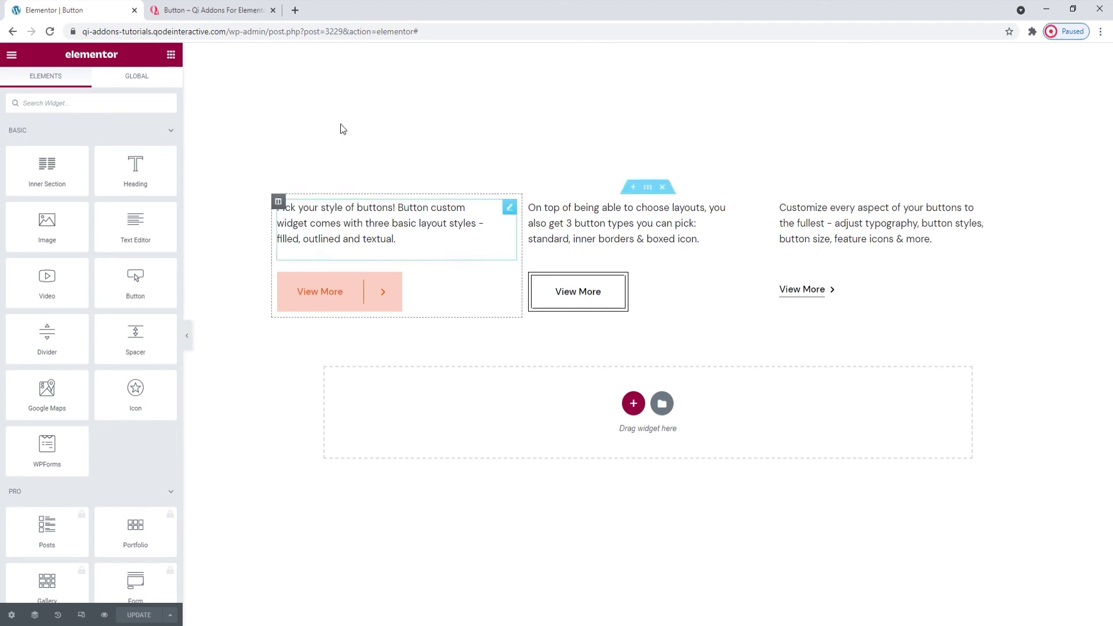
Switch to the Qi Addons demo page and scroll down to the Textual Buttons examples.
click(203, 10)
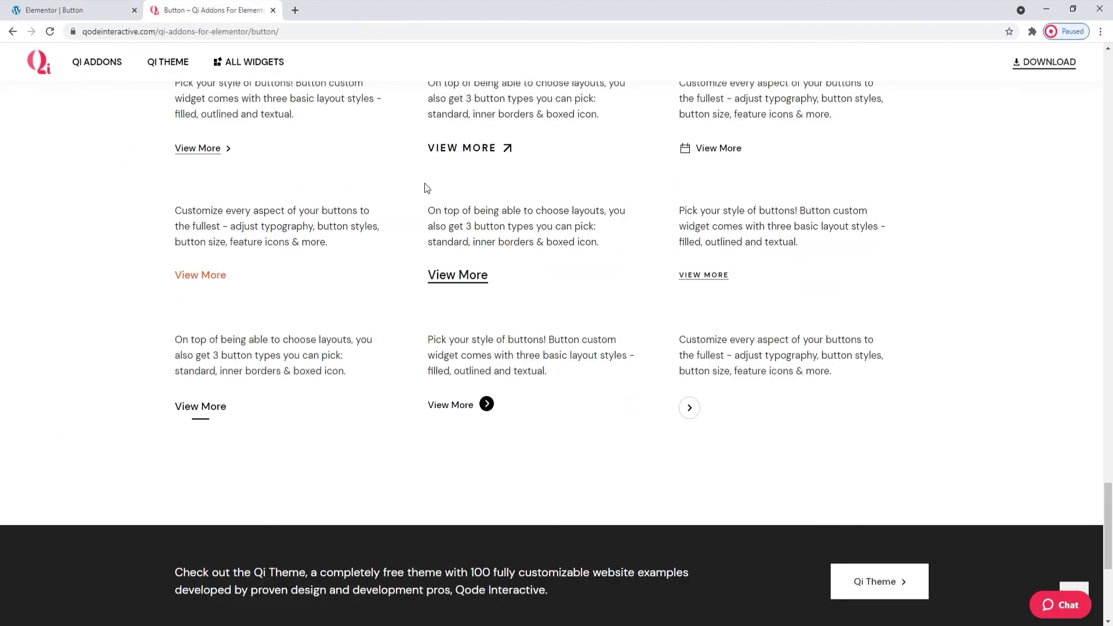
click(1075, 589)
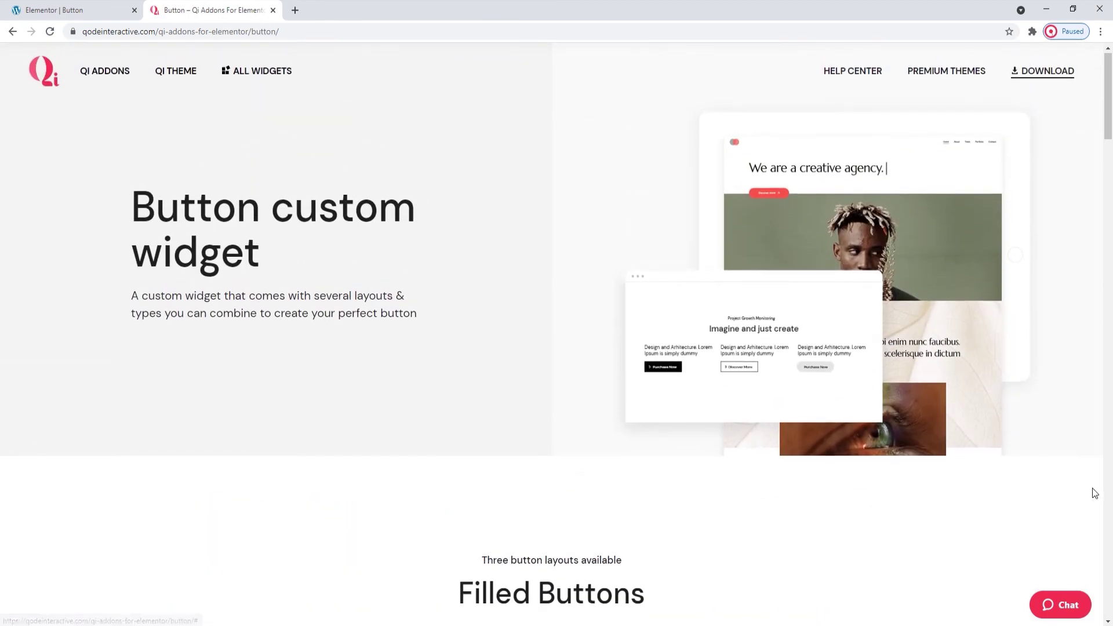
drag(1110, 95, 1111, 165)
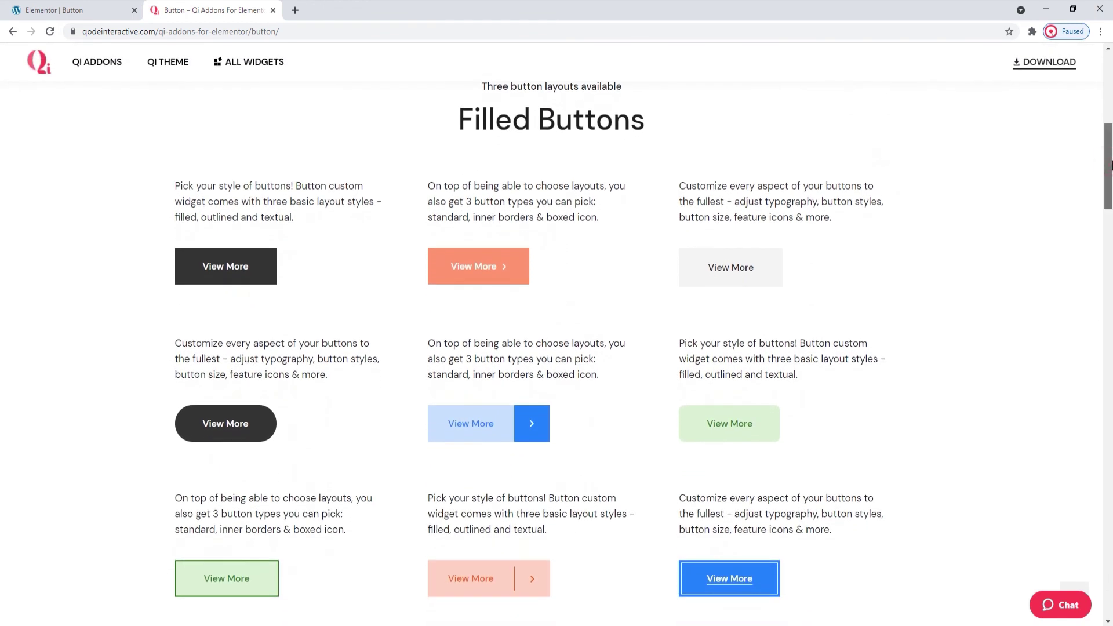
drag(1111, 165, 1111, 523)
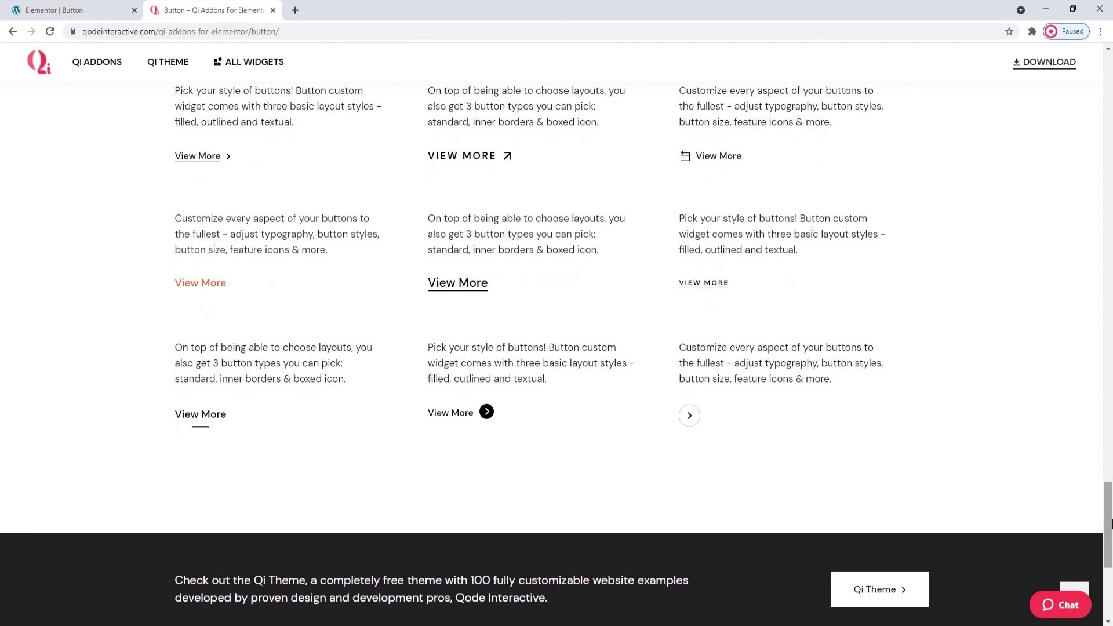